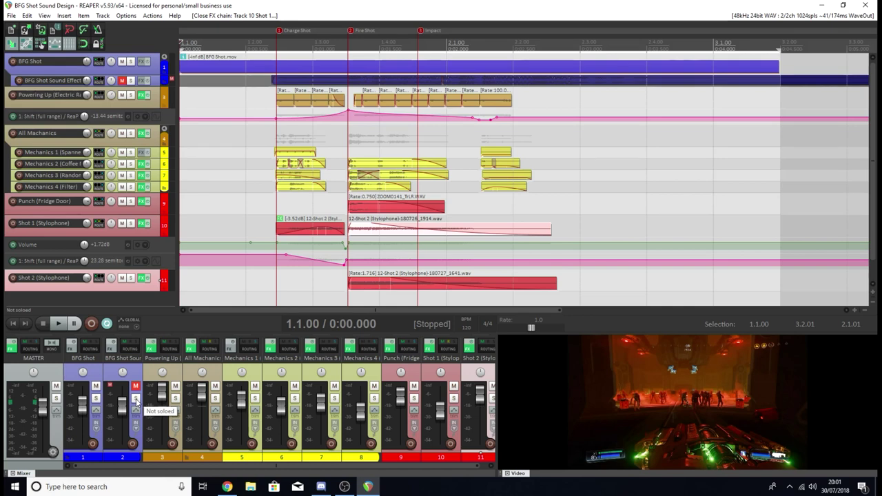
# Step: Solo the BFG Shot Sound Effect track and play it from just before the Charge Shot marker, returning to the project start
pyautogui.click(135, 399)
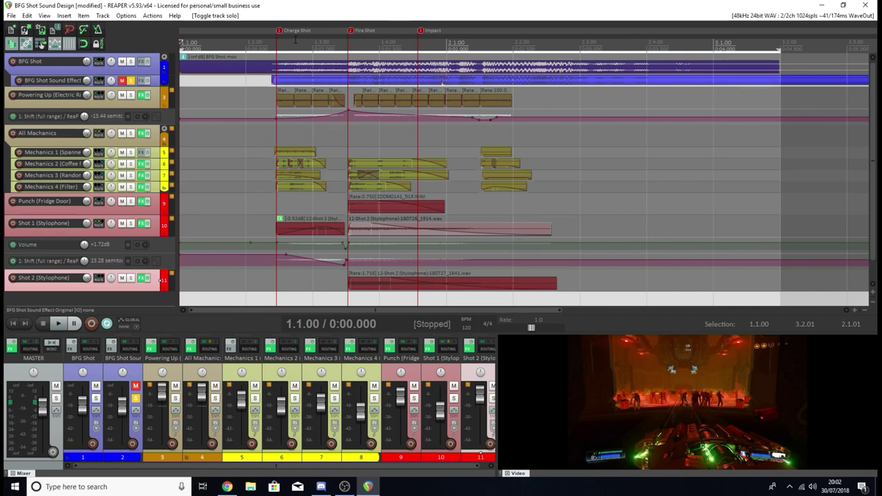
pyautogui.click(262, 40)
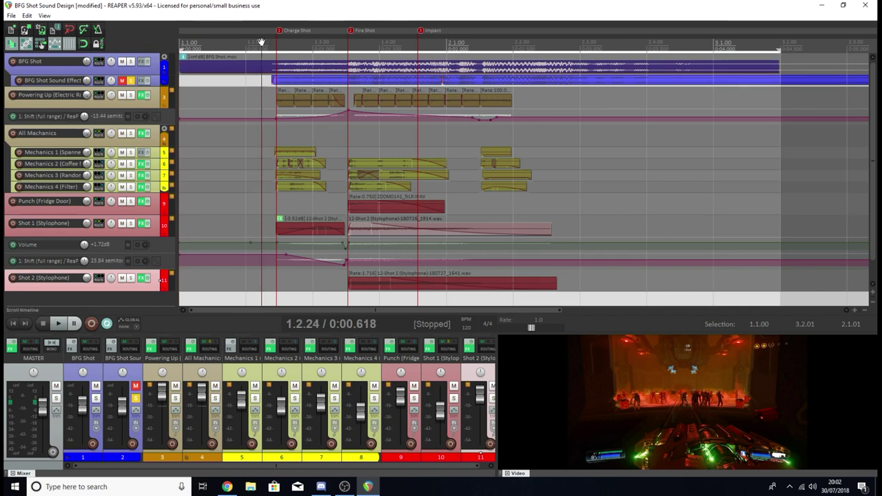
pyautogui.press('space')
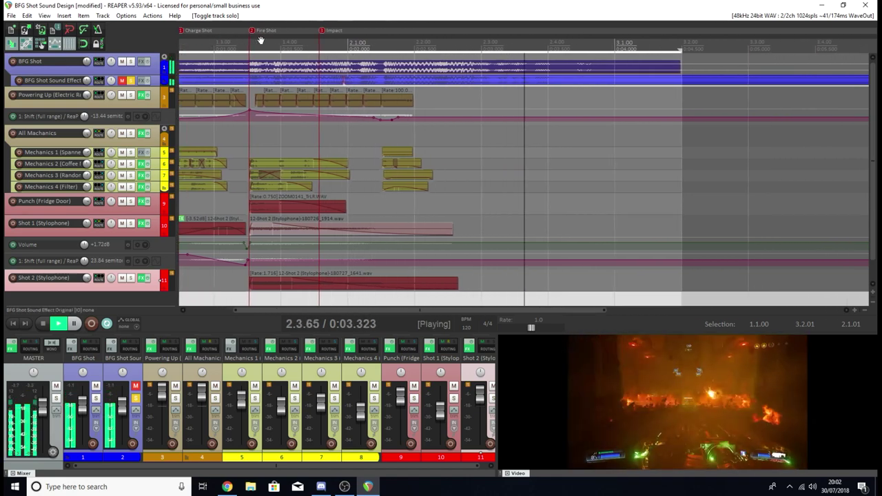
pyautogui.press('space')
pyautogui.press('Home')
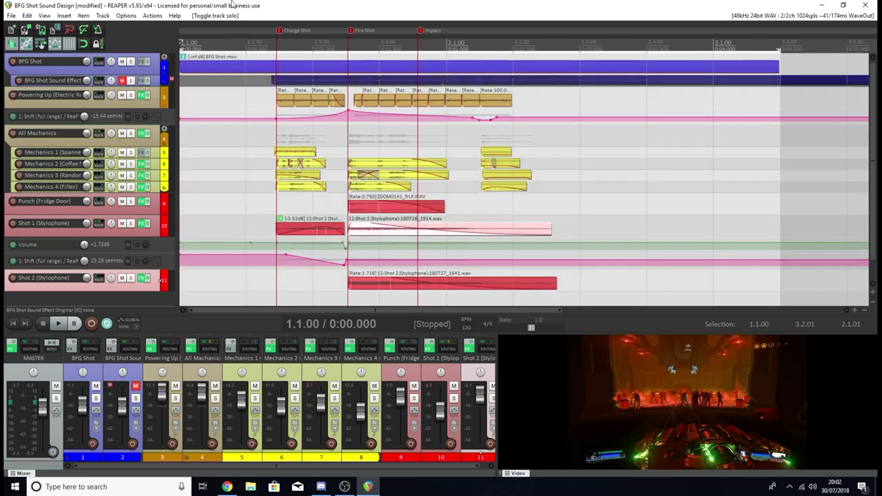
# Step: Play the unsoloed mix from just before the Charge Shot marker and once more with the master muted, and unmute the master
pyautogui.click(261, 43)
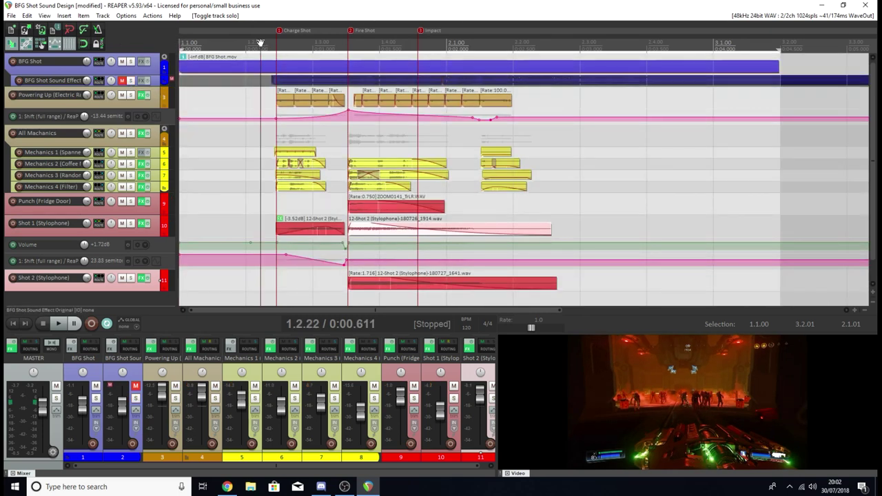
pyautogui.press('space')
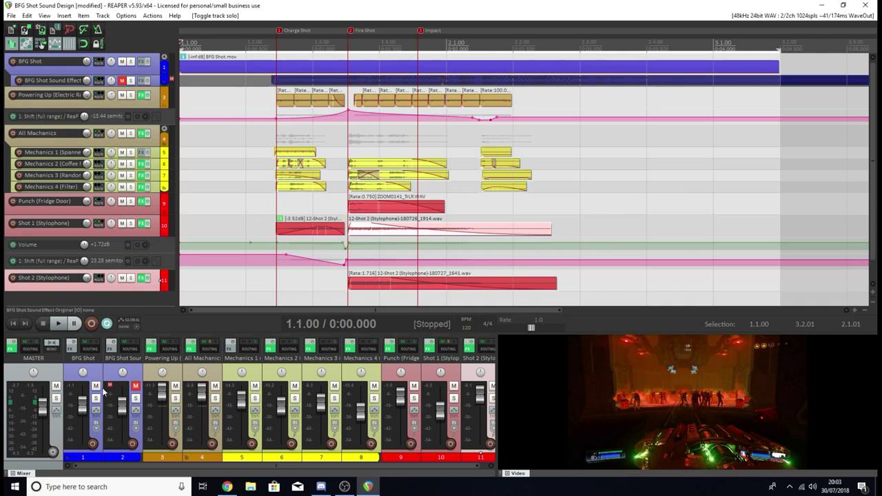
pyautogui.click(56, 385)
pyautogui.press('space')
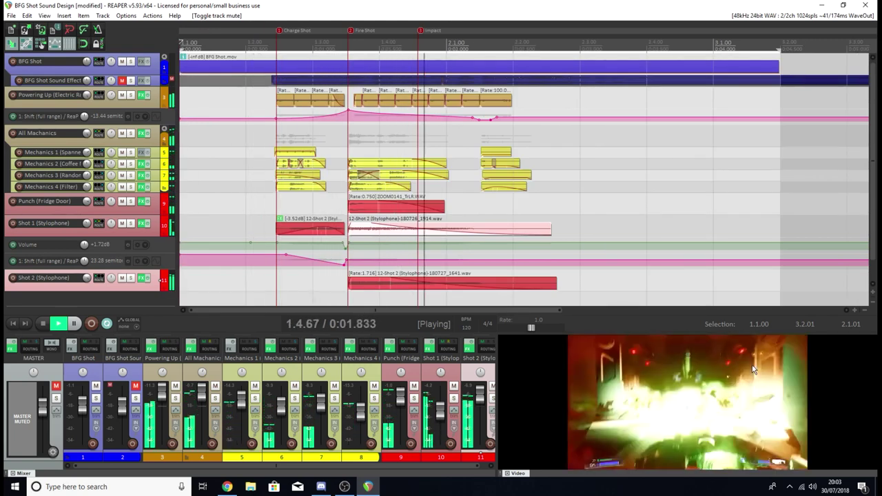
pyautogui.press('space')
pyautogui.click(56, 386)
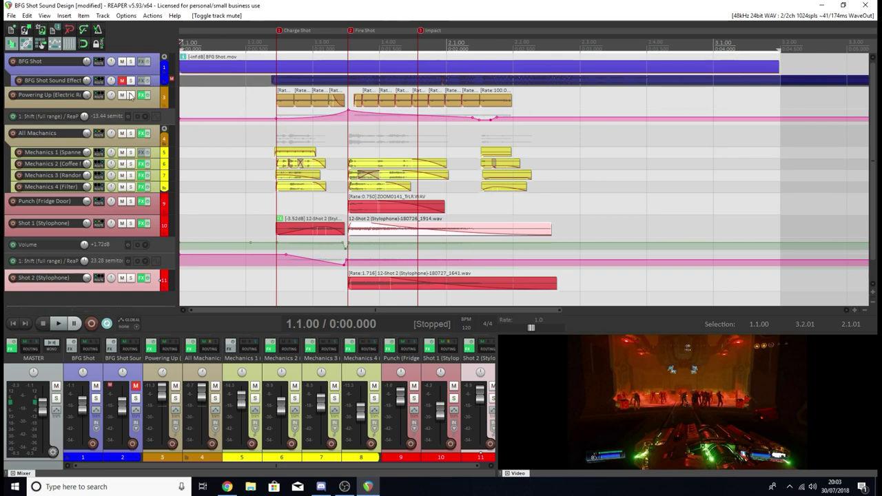
# Step: Solo the Powering Up (Electric Razor) track and play it through the charge and fire section
pyautogui.click(130, 95)
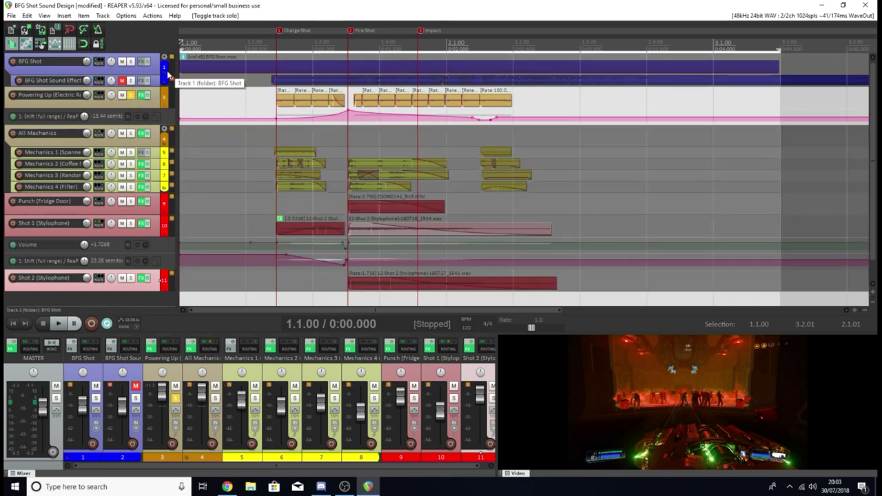
pyautogui.press('space')
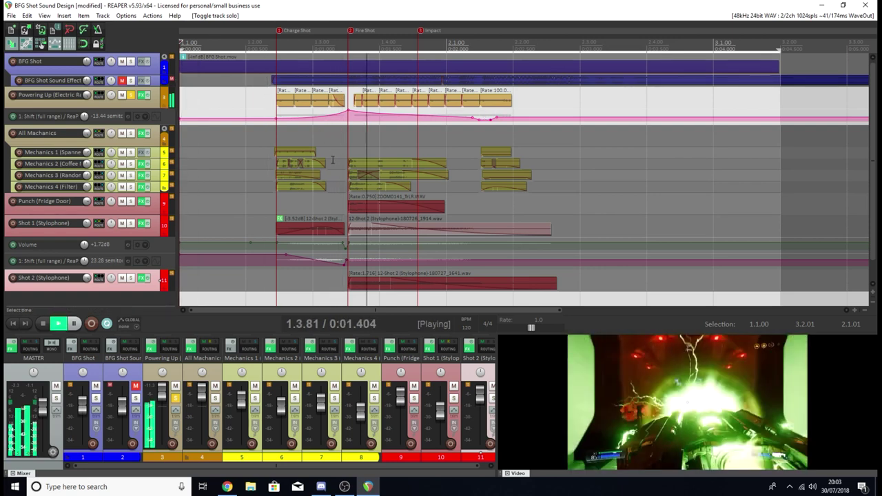
pyautogui.press('space')
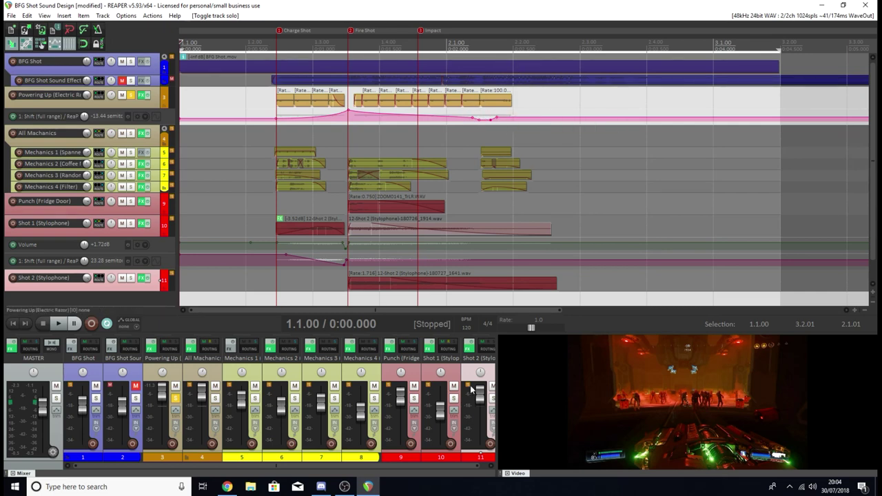
# Step: Bypass the Powering Up track's effects and play the dry sound from 1.2.34, just before the Charge Shot marker
pyautogui.click(143, 95)
pyautogui.click(269, 43)
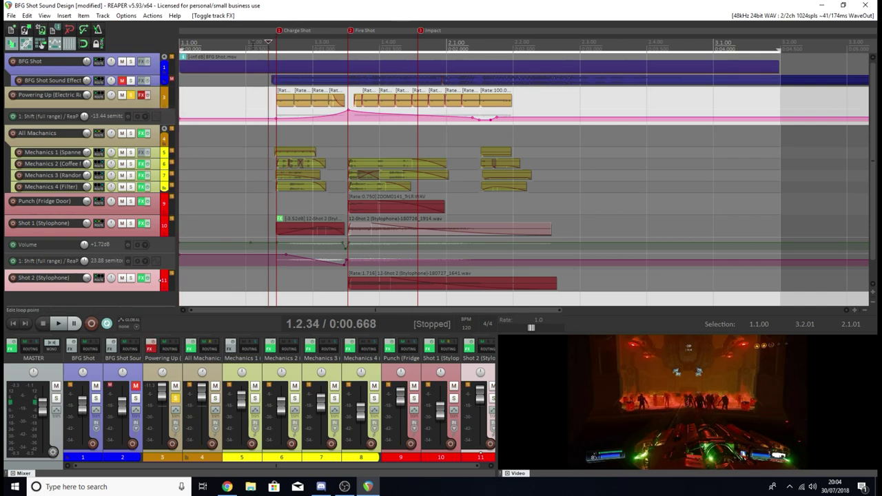
pyautogui.press('space')
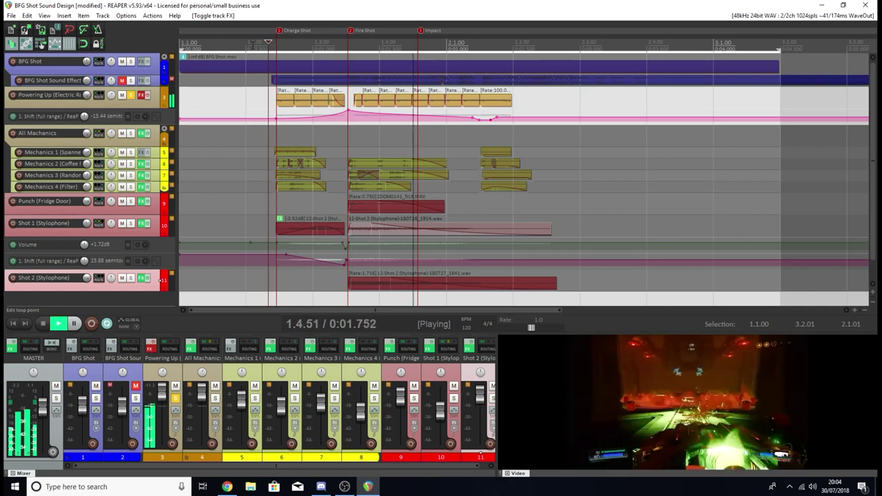
pyautogui.press('space')
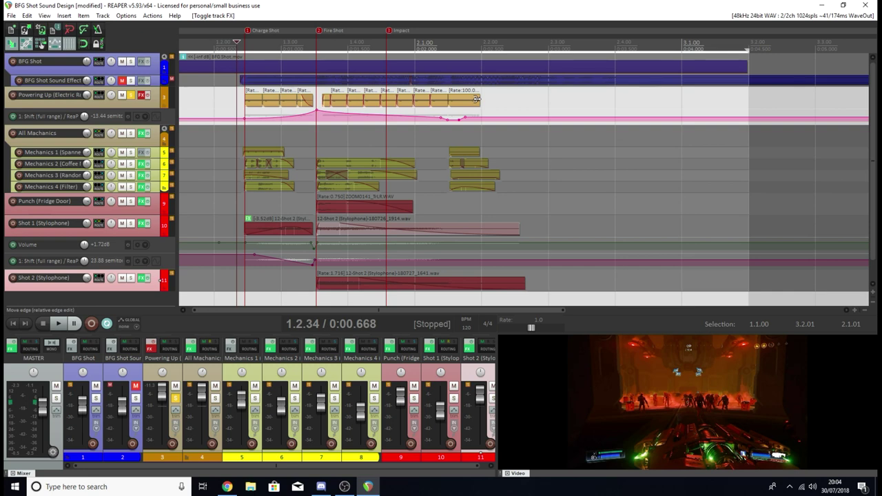
# Step: Extend the last Powering Up clip to about bar 14 to expose the full razor recording, and play it from 5.4.71
pyautogui.scroll(-5, 476, 99)
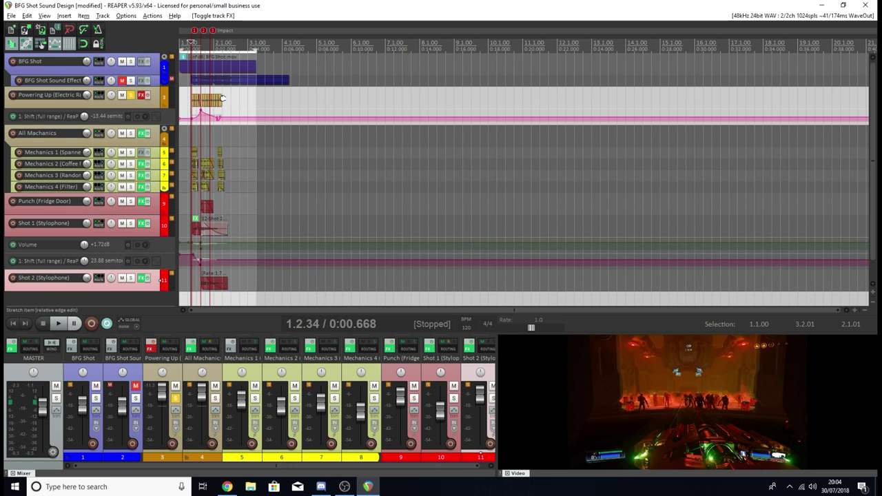
pyautogui.moveTo(222, 98); pyautogui.dragTo(644, 103)
pyautogui.moveTo(645, 104); pyautogui.dragTo(645, 104)
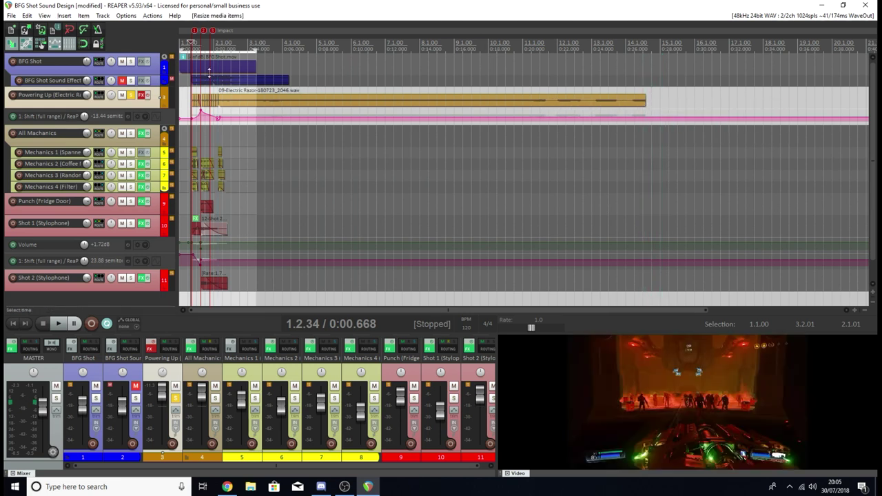
pyautogui.click(348, 47)
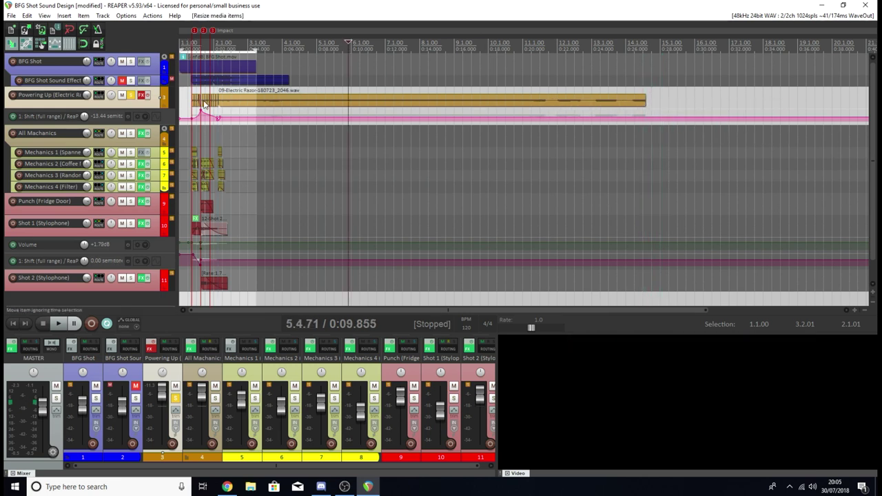
pyautogui.press('space')
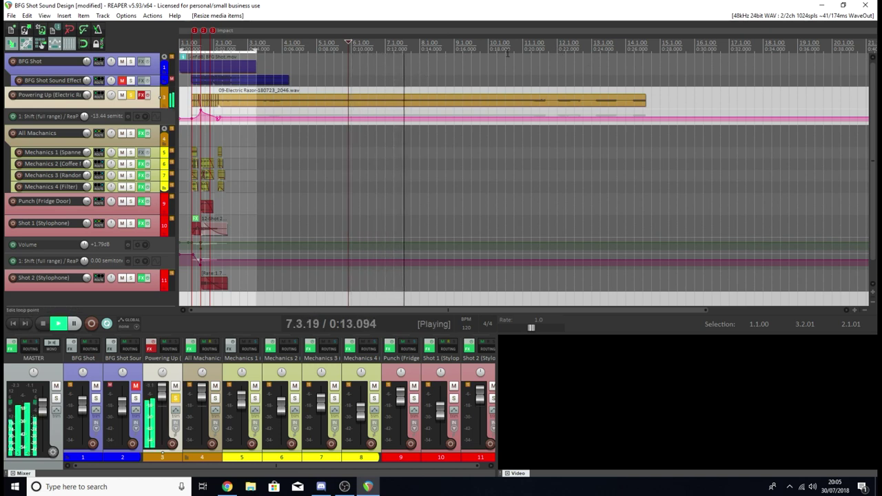
pyautogui.press('space')
# Step: Undo the extension of the last Powering Up clip and return to the project start
pyautogui.hotkey('ctrl', 'z')
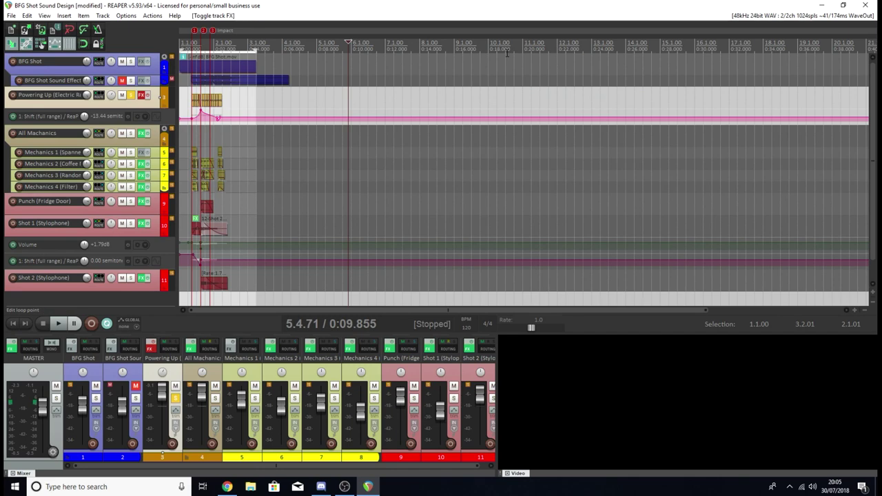
pyautogui.press('Home')
pyautogui.scroll(6, 509, 68)
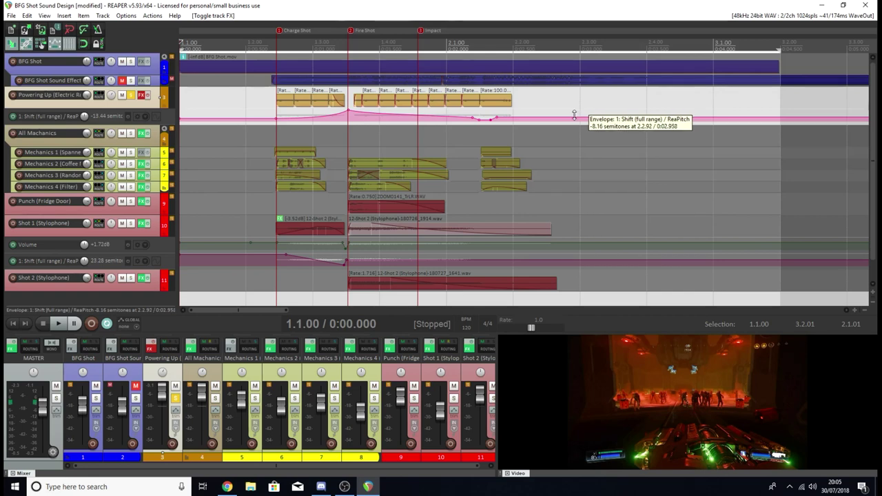
# Step: Re-enable the Powering Up track's effects and display the RX 6 Voice De-noise settings in its FX chain
pyautogui.click(142, 96)
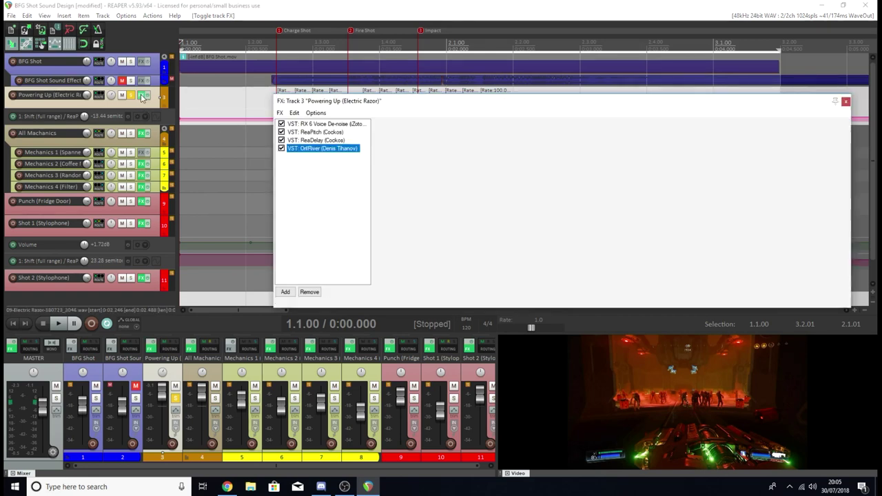
pyautogui.moveTo(512, 135); pyautogui.dragTo(407, 116)
pyautogui.click(199, 150)
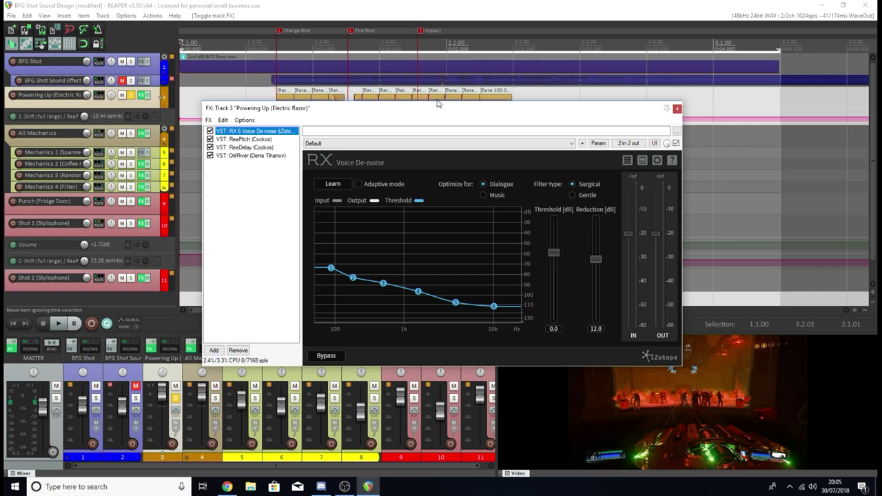
pyautogui.moveTo(439, 111); pyautogui.dragTo(481, 158)
# Step: Examine the ReaPitch settings in the FX chain alongside the track's Shift (full range) envelope
pyautogui.click(254, 137)
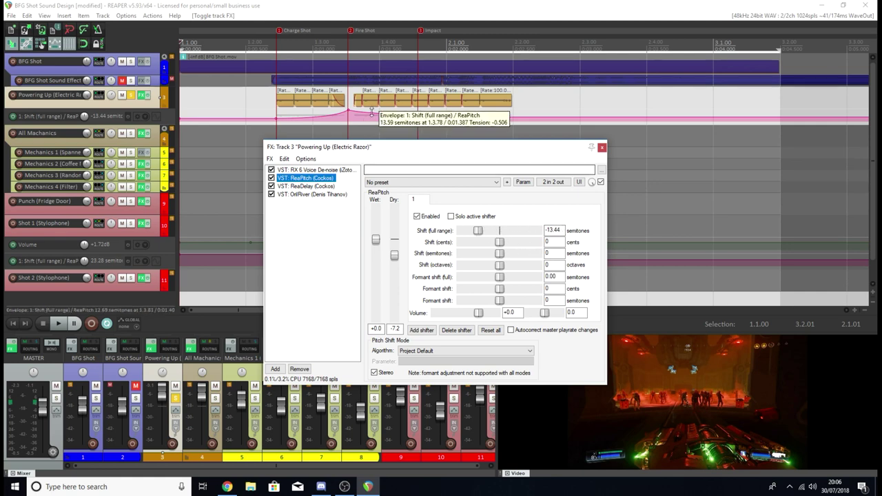
pyautogui.moveTo(416, 154); pyautogui.dragTo(397, 171)
pyautogui.scroll(2, 357, 103)
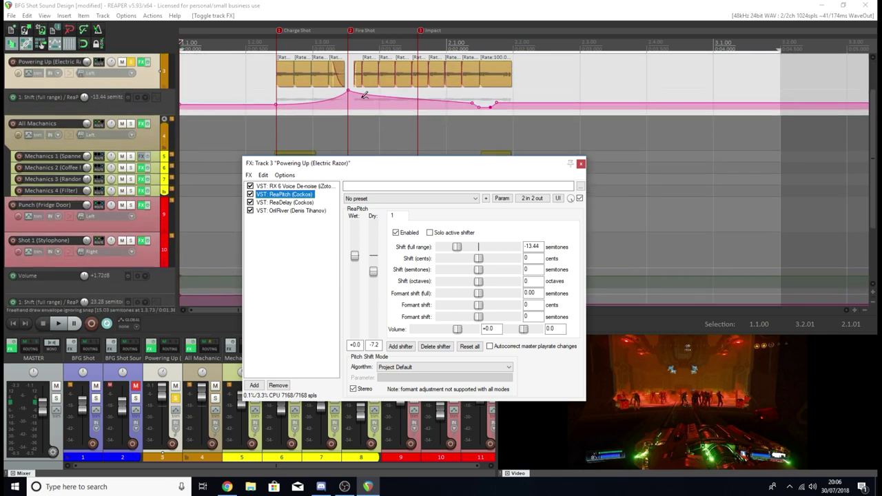
pyautogui.scroll(3, 358, 103)
pyautogui.moveTo(360, 164); pyautogui.dragTo(395, 145)
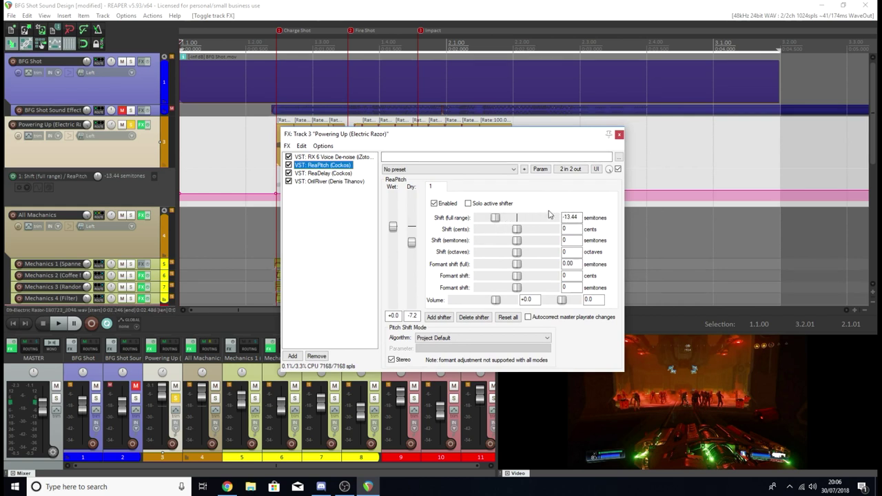
pyautogui.moveTo(480, 136); pyautogui.dragTo(492, 143)
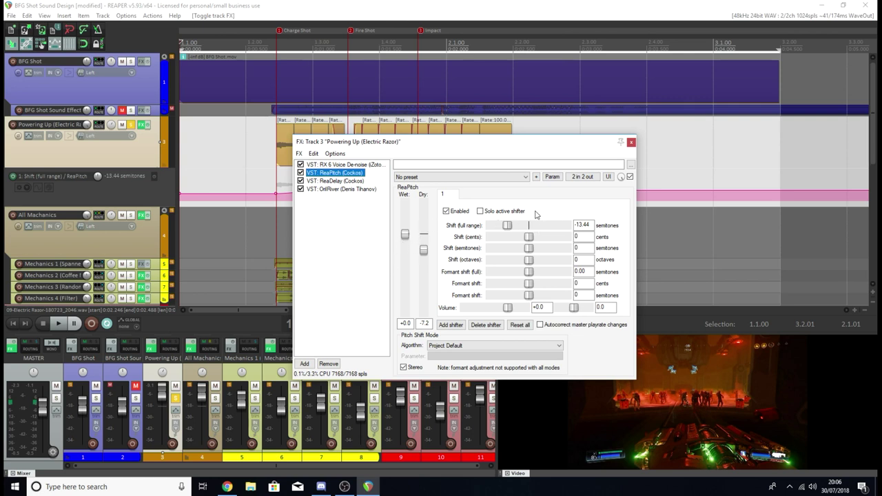
# Step: Display the ReaDelay settings in the FX chain and add three delay taps
pyautogui.click(337, 182)
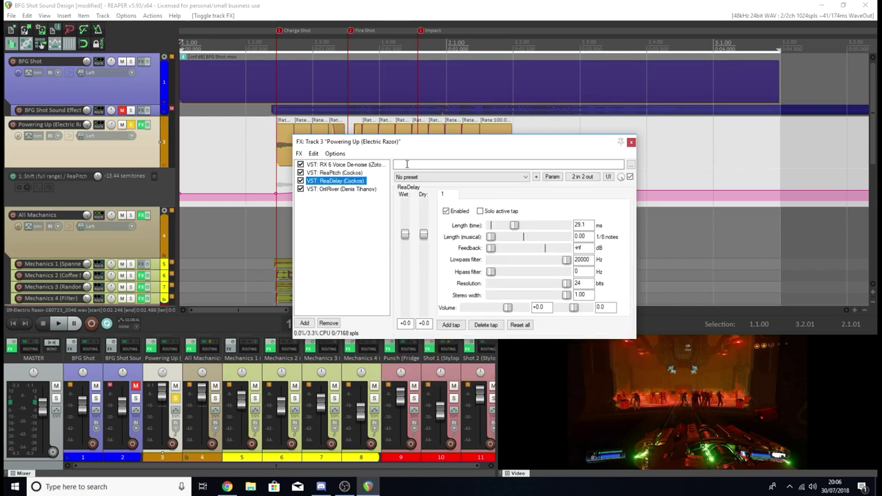
pyautogui.moveTo(468, 148); pyautogui.dragTo(411, 153)
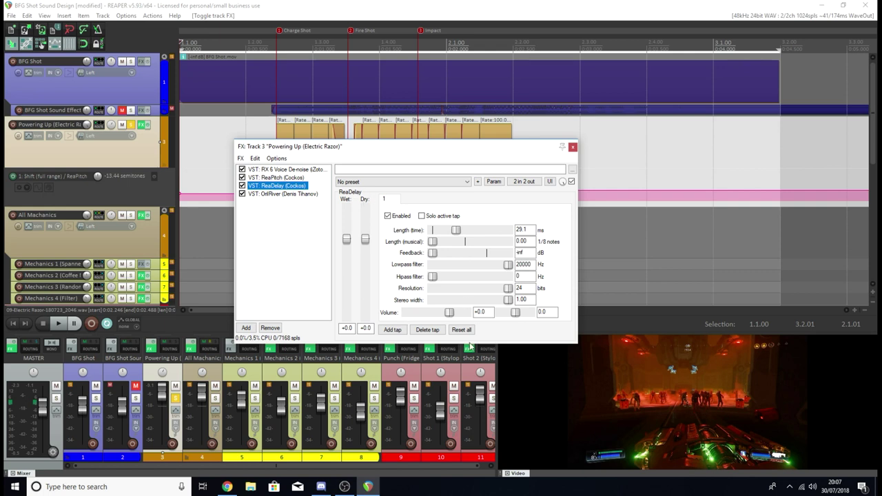
pyautogui.click(393, 330)
pyautogui.click(392, 330)
pyautogui.click(393, 330)
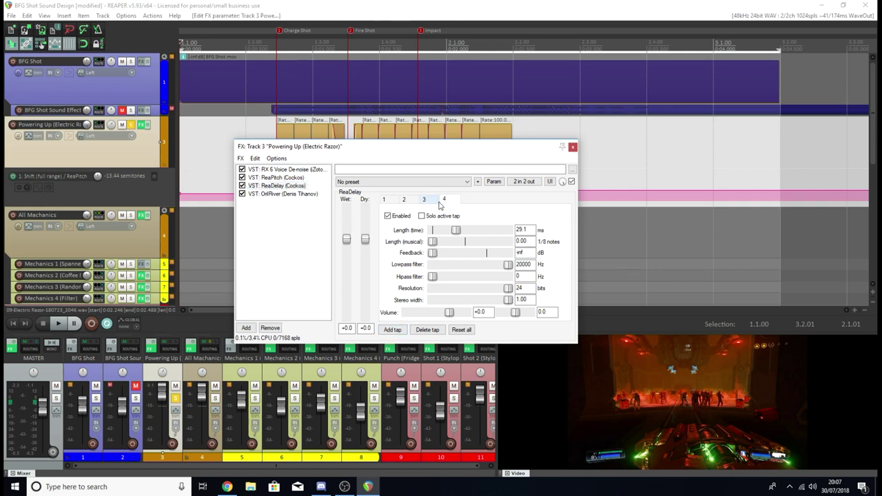
# Step: Delete the three added ReaDelay taps, keeping only tap 1
pyautogui.click(427, 330)
pyautogui.click(427, 330)
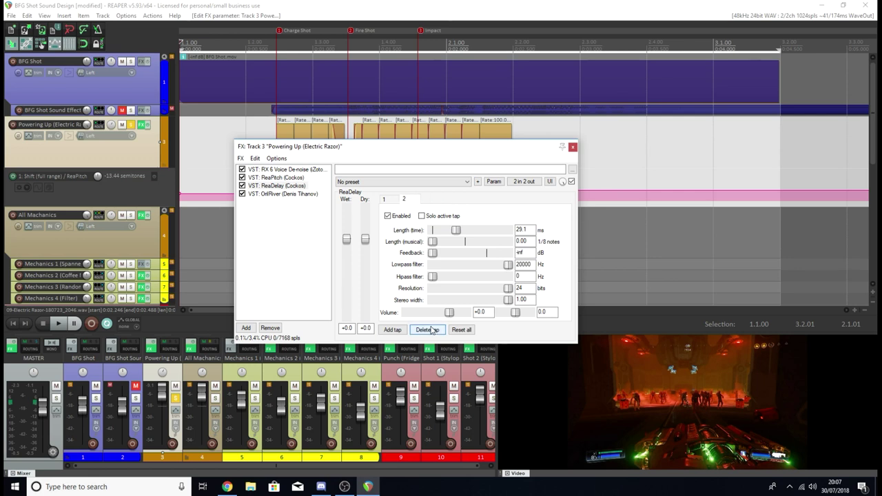
pyautogui.click(427, 330)
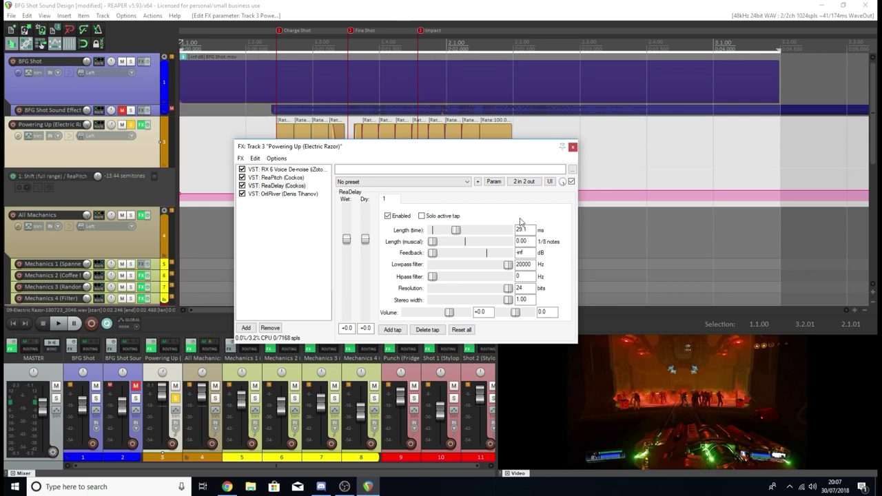
# Step: Display the OrilRiver reverb in the FX chain and examine its settings with the window clear of the razor clips
pyautogui.click(284, 194)
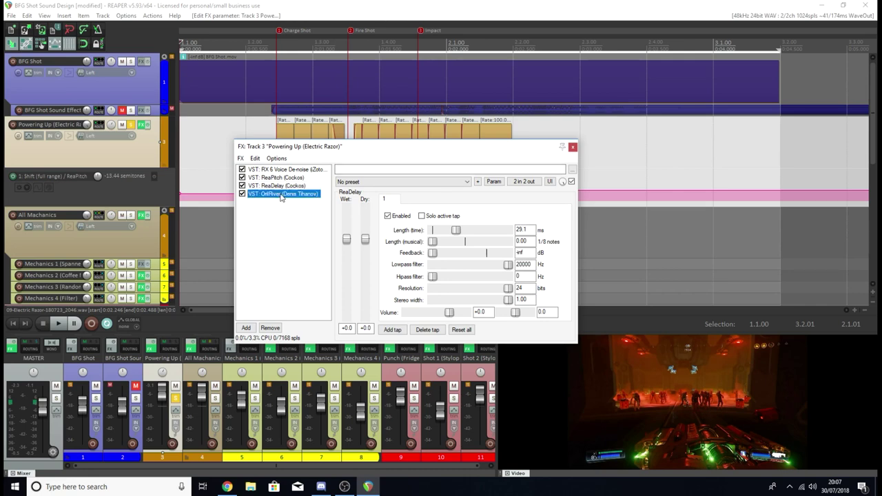
pyautogui.moveTo(413, 151); pyautogui.dragTo(310, 153)
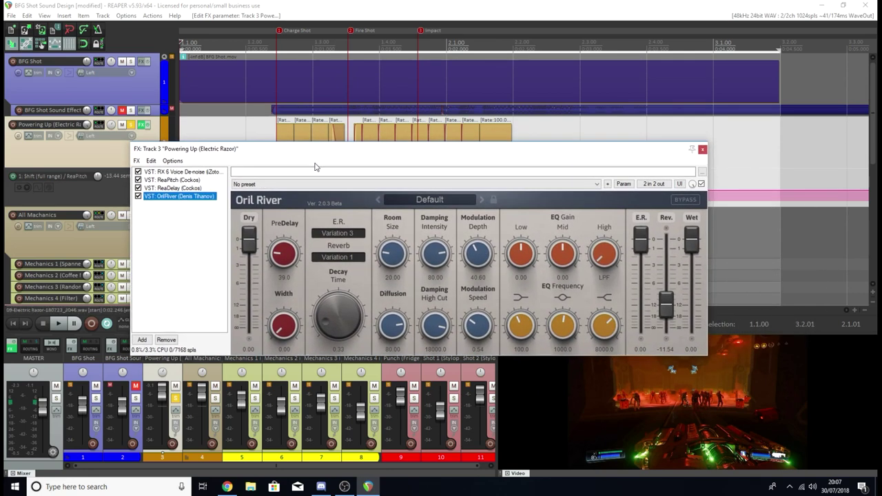
pyautogui.moveTo(357, 150); pyautogui.dragTo(372, 166)
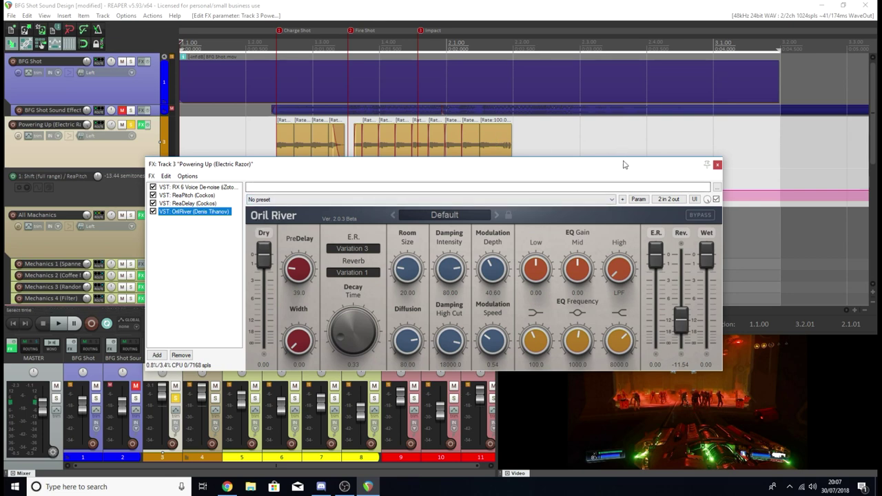
pyautogui.moveTo(622, 163); pyautogui.dragTo(612, 157)
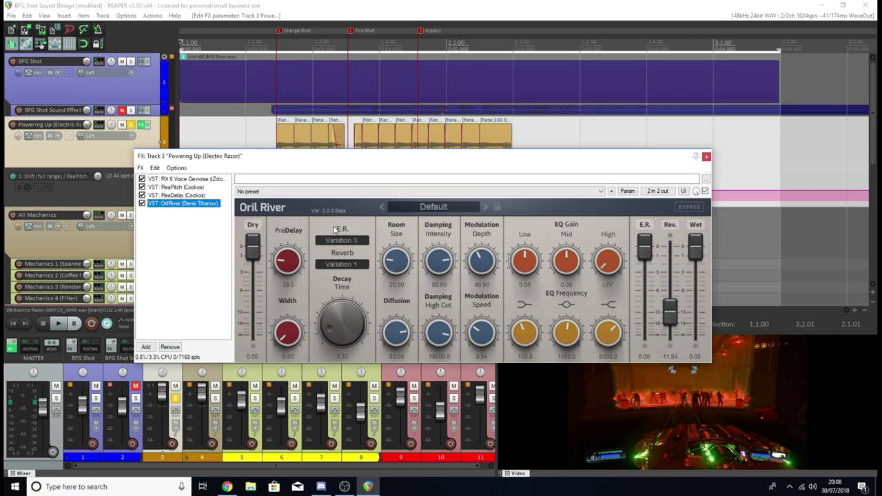
# Step: Examine the early-reflection and reverb variations offered in OrilRiver, leaving both unchanged, and close the track's effects window
pyautogui.click(356, 241)
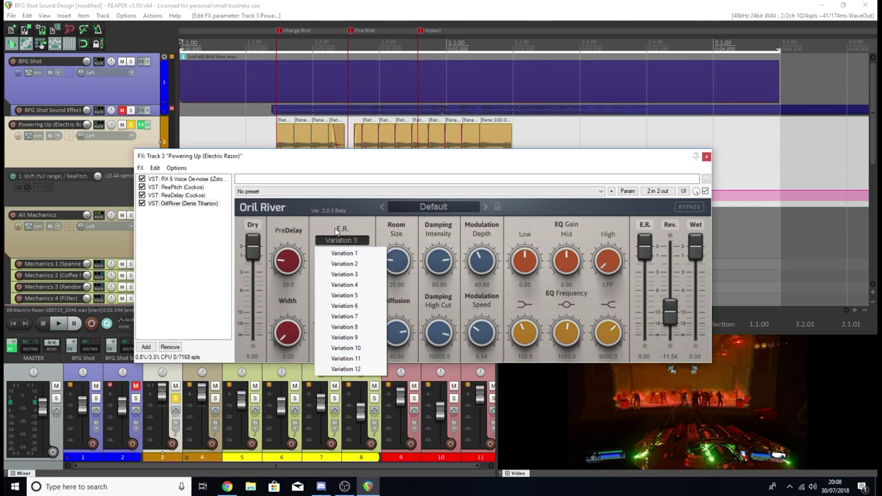
pyautogui.click(353, 221)
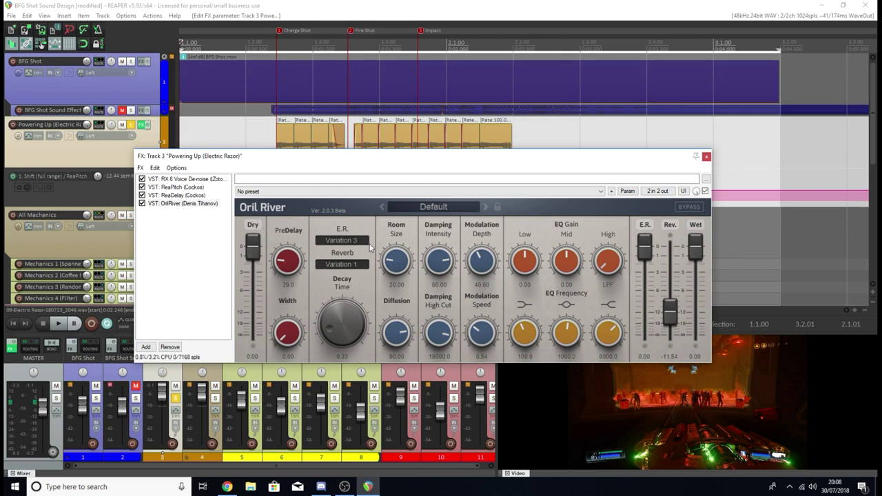
pyautogui.click(343, 240)
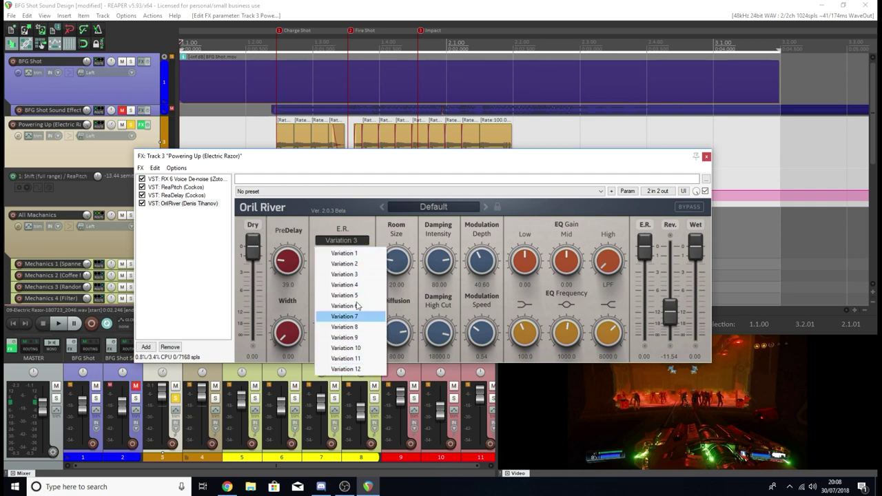
pyautogui.click(360, 218)
pyautogui.click(354, 265)
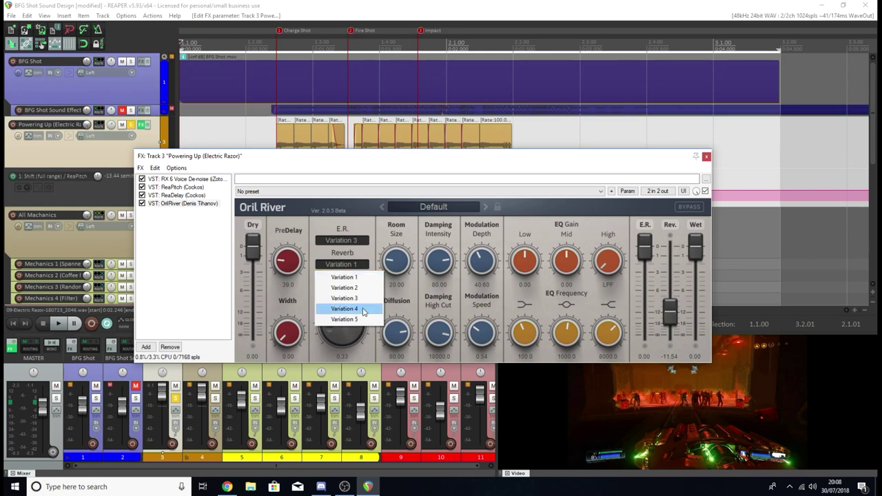
pyautogui.click(362, 260)
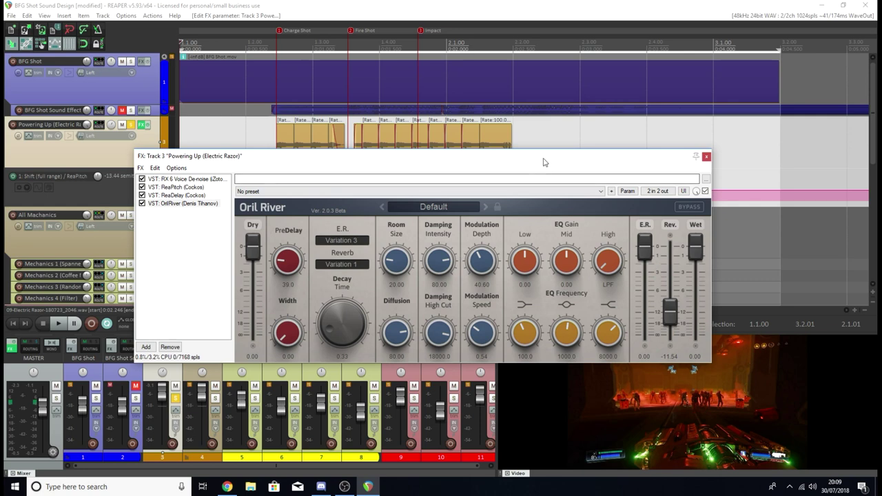
pyautogui.moveTo(554, 158); pyautogui.dragTo(599, 129)
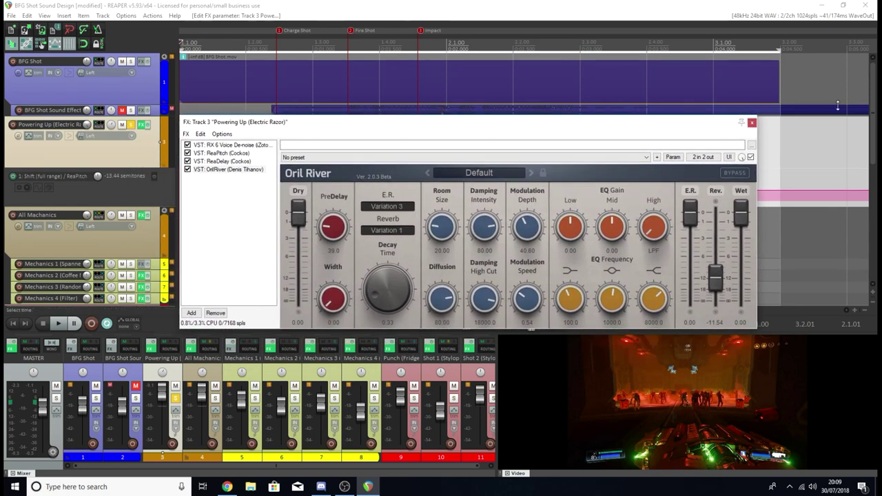
pyautogui.click(751, 124)
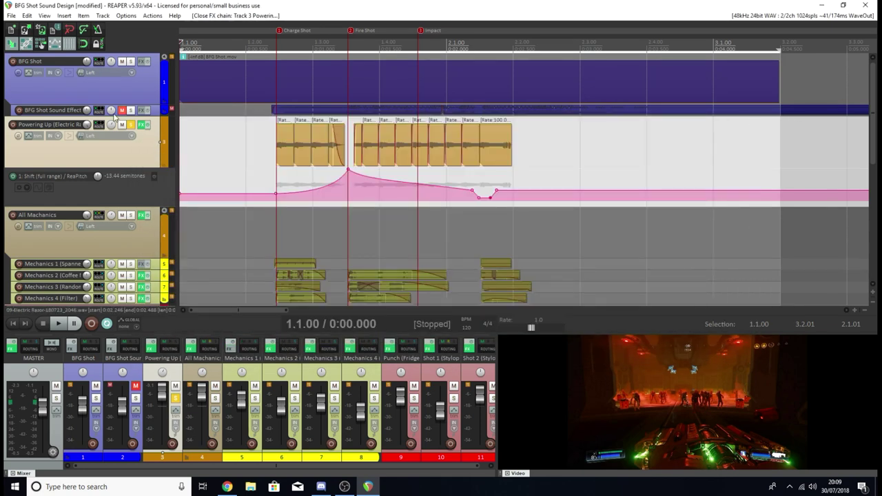
# Step: Switch the solo from Powering Up (Electric Razor) to the All Machanics folder track and audition it against the video
pyautogui.click(131, 215)
pyautogui.click(131, 124)
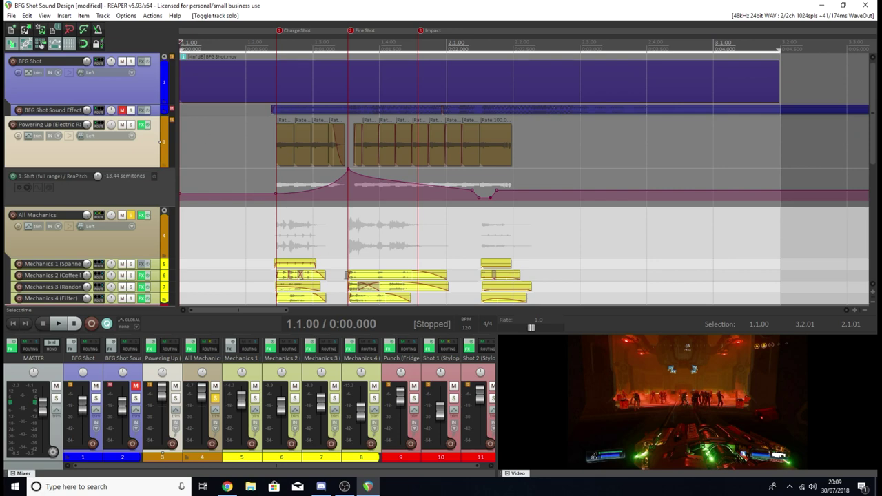
pyautogui.press('space')
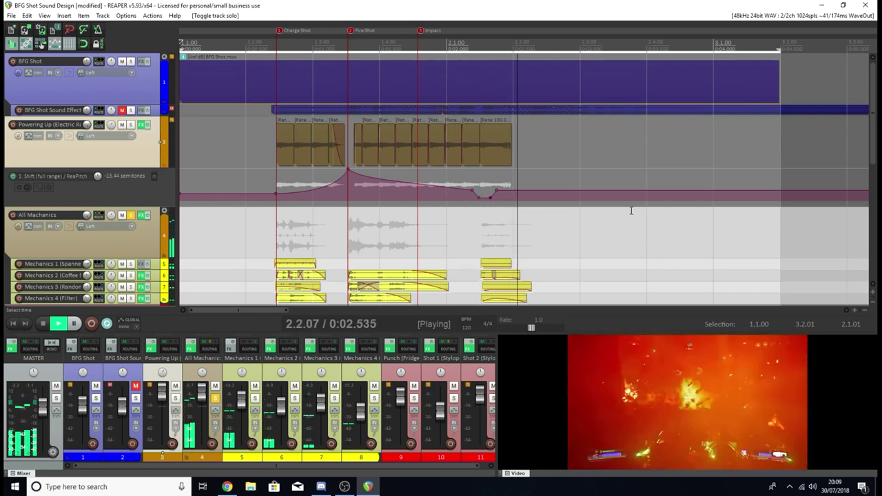
pyautogui.press('space')
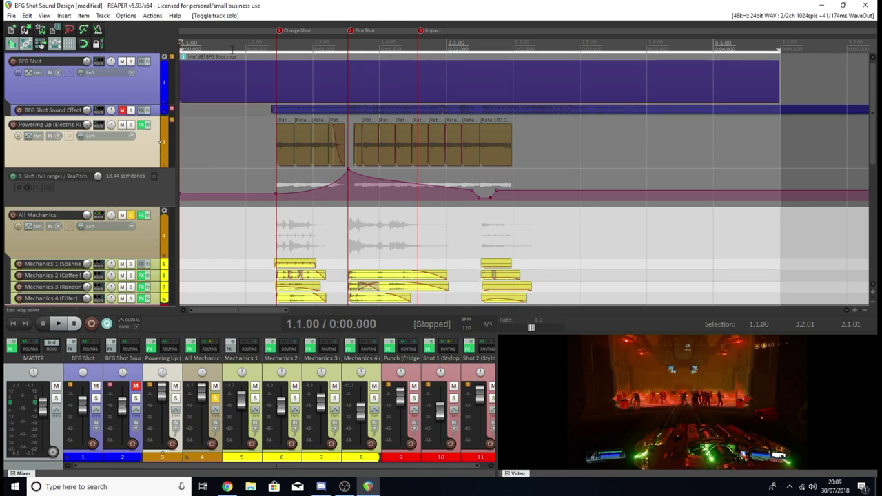
# Step: Place the edit cursor shortly before the Charge Shot marker and play the video from there with the master muted
pyautogui.click(256, 43)
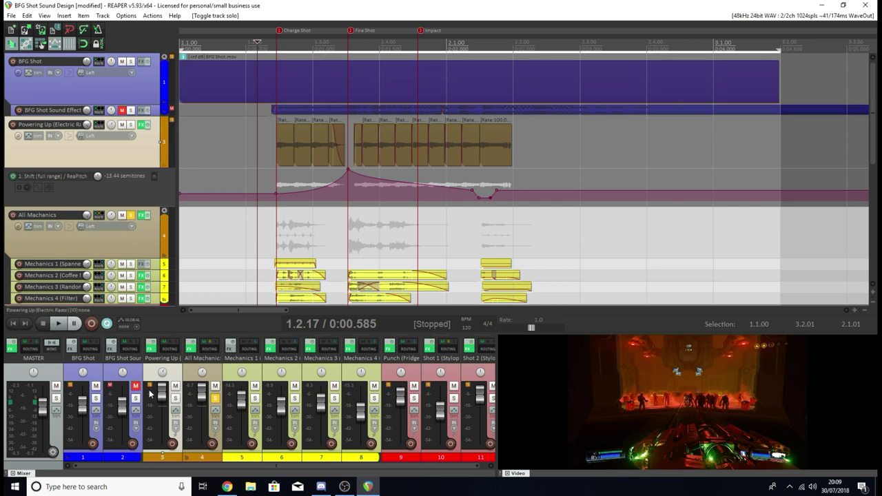
pyautogui.click(57, 386)
pyautogui.press('space')
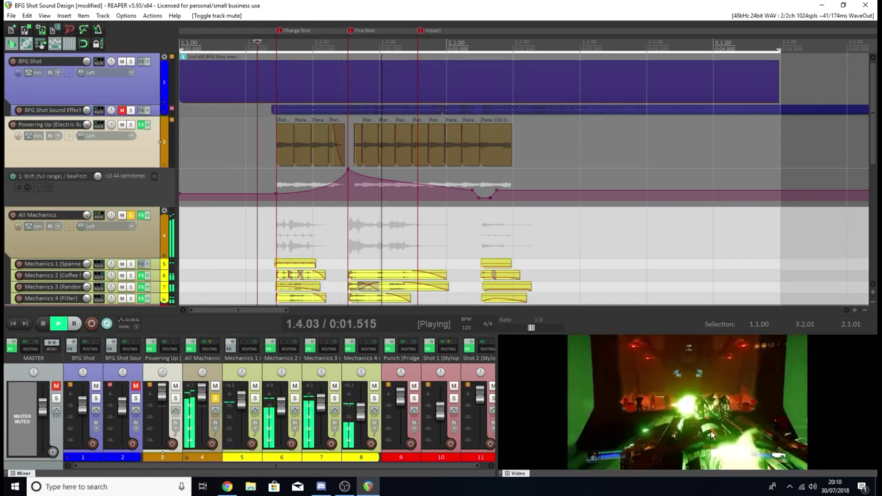
pyautogui.press('space')
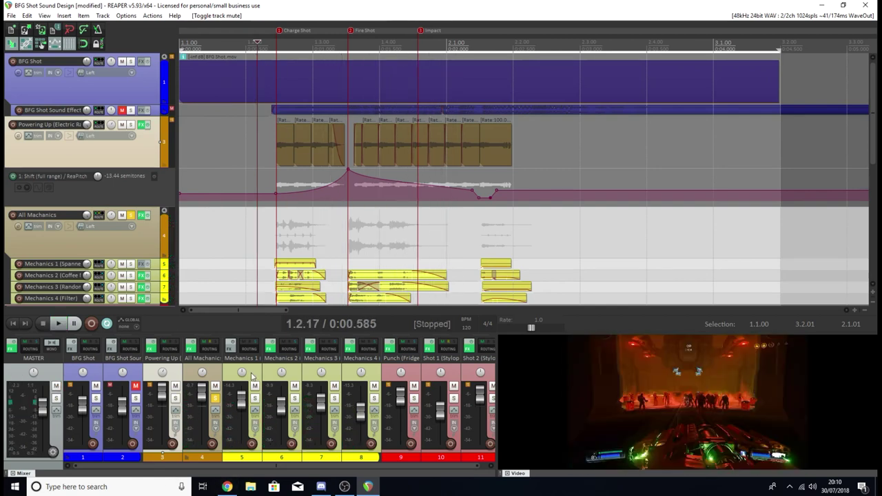
# Step: Expand the All Machanics folder so its four Mechanics child tracks show at full height
pyautogui.scroll(-3, 149, 155)
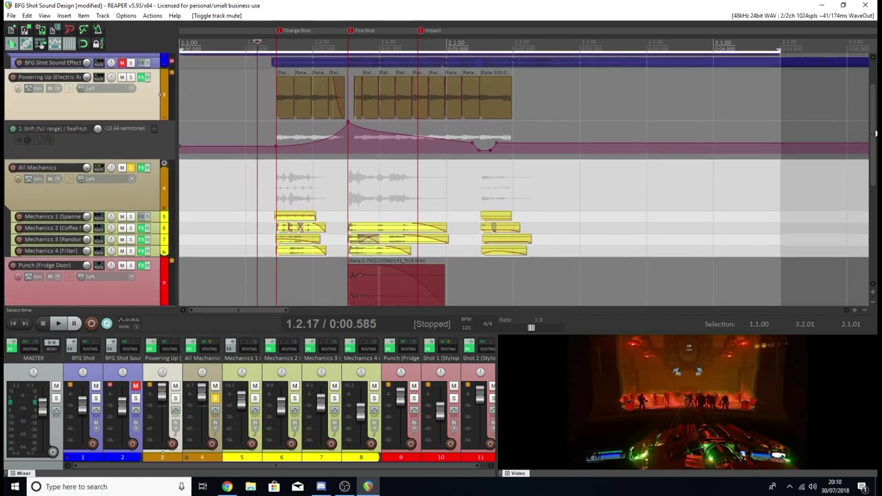
pyautogui.click(164, 132)
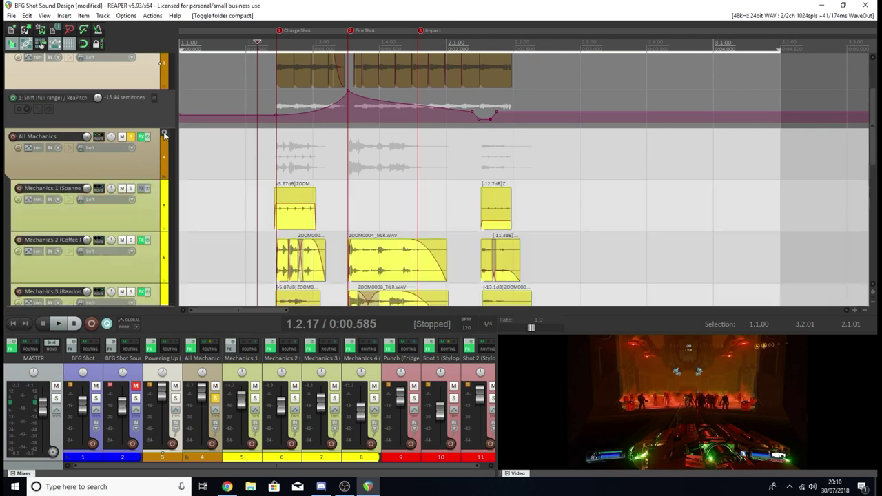
pyautogui.scroll(-4, 414, 124)
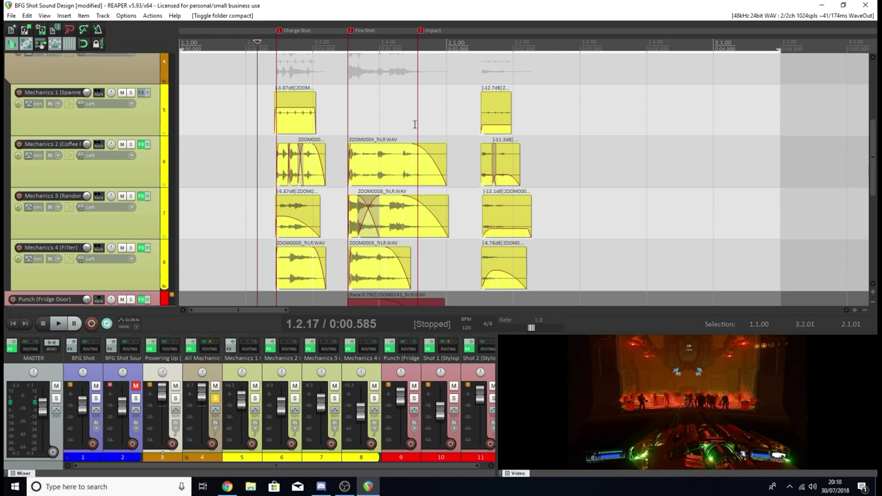
# Step: Solo the Mechanics 1 (Spanner) track and audition it from the edit cursor
pyautogui.click(130, 92)
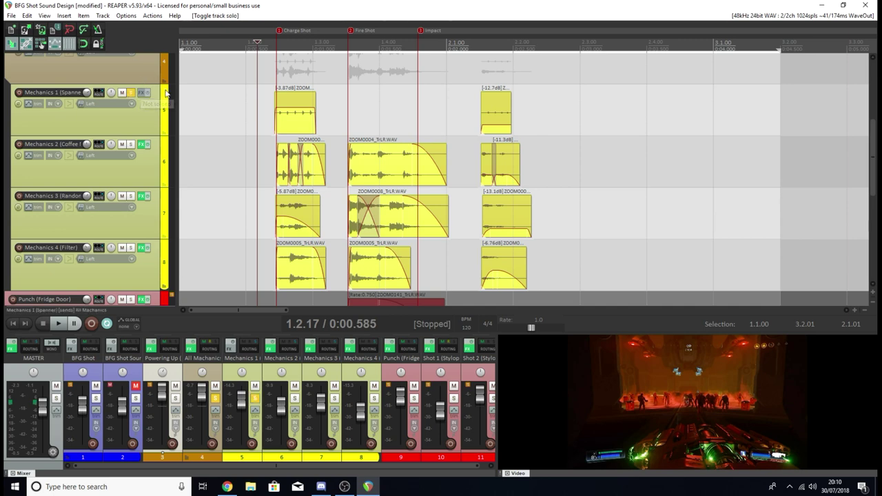
pyautogui.press('space')
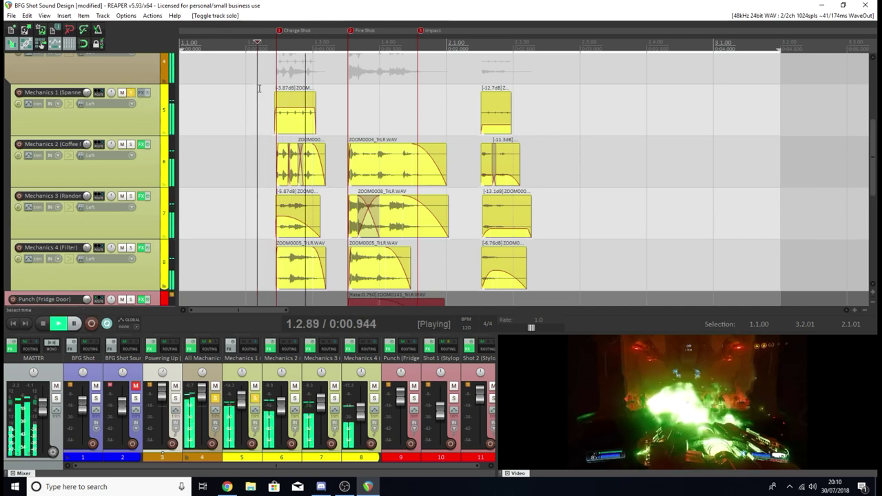
pyautogui.press('space')
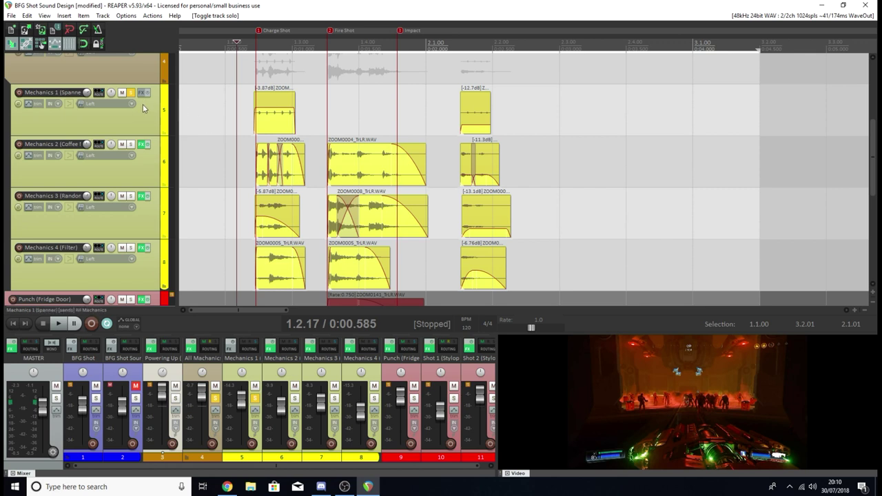
# Step: Switch the child-track solo from Mechanics 1 to Mechanics 2 (Coffee Machine) and audition it from the edit cursor
pyautogui.scroll(2, 141, 148)
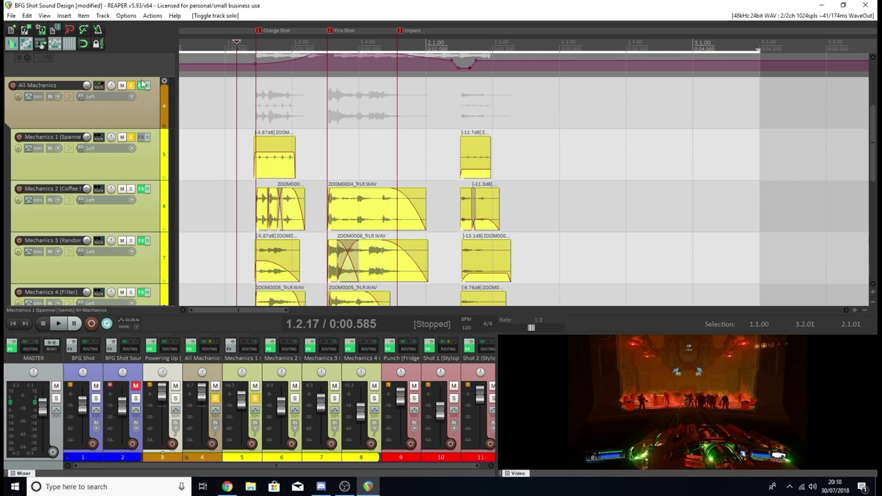
pyautogui.scroll(-1, 874, 149)
pyautogui.scroll(-2, 874, 149)
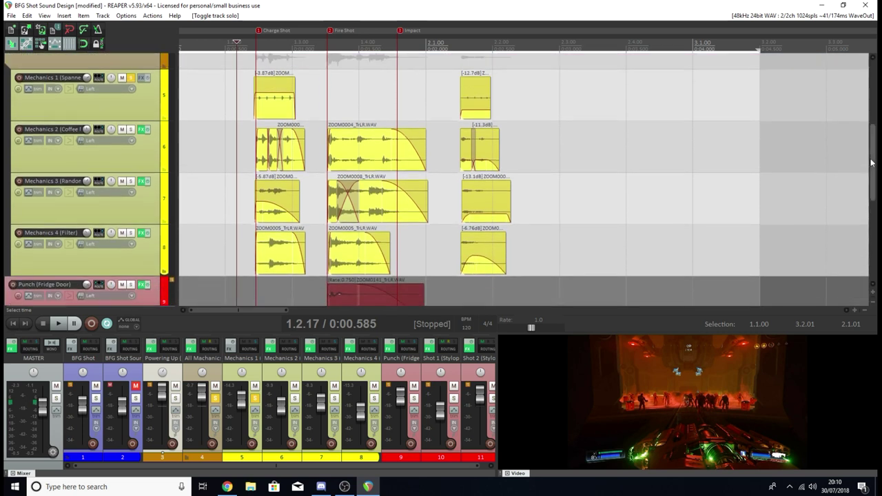
pyautogui.click(131, 129)
pyautogui.press('space')
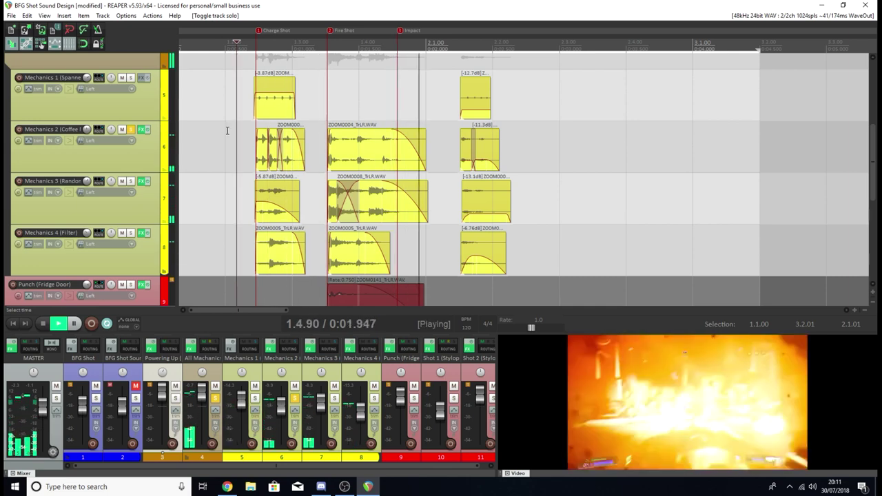
pyautogui.press('space')
# Step: Open the Mechanics 2 (Coffee Machine) FX chain and examine its RX 6 Voice De-noise and BC FreqAnalyst 2 settings
pyautogui.click(143, 129)
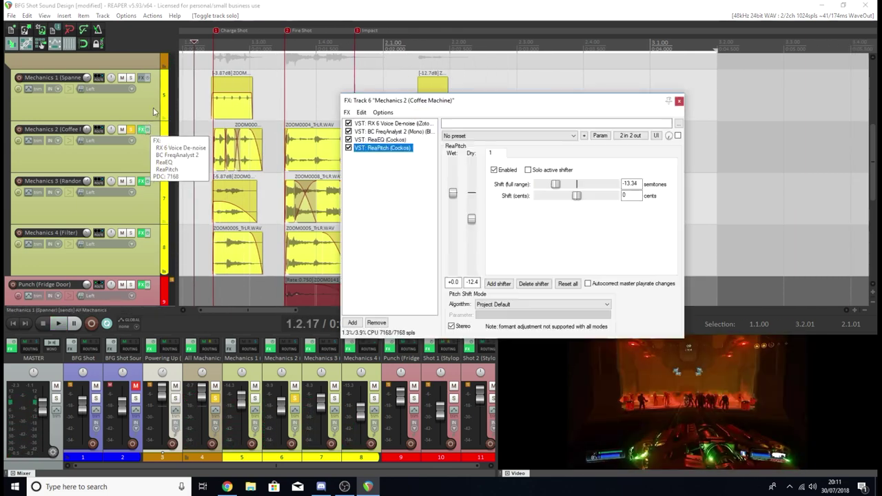
pyautogui.moveTo(382, 100); pyautogui.dragTo(247, 114)
pyautogui.click(249, 139)
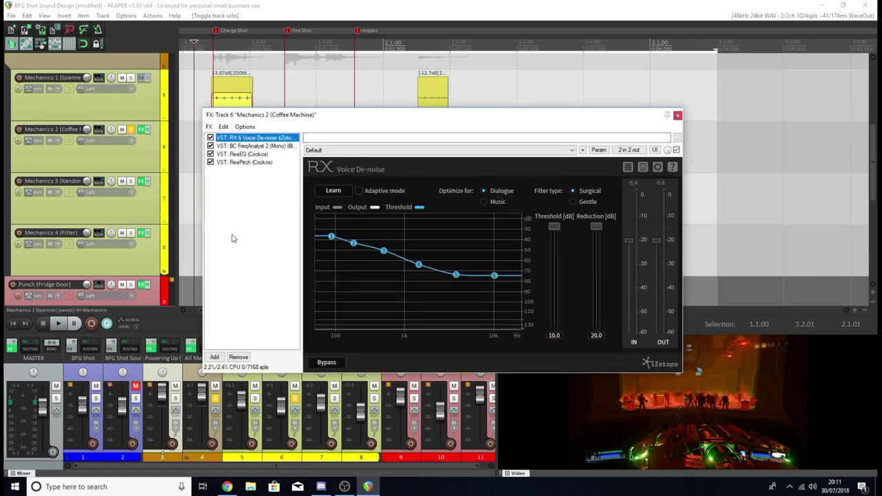
pyautogui.click(248, 146)
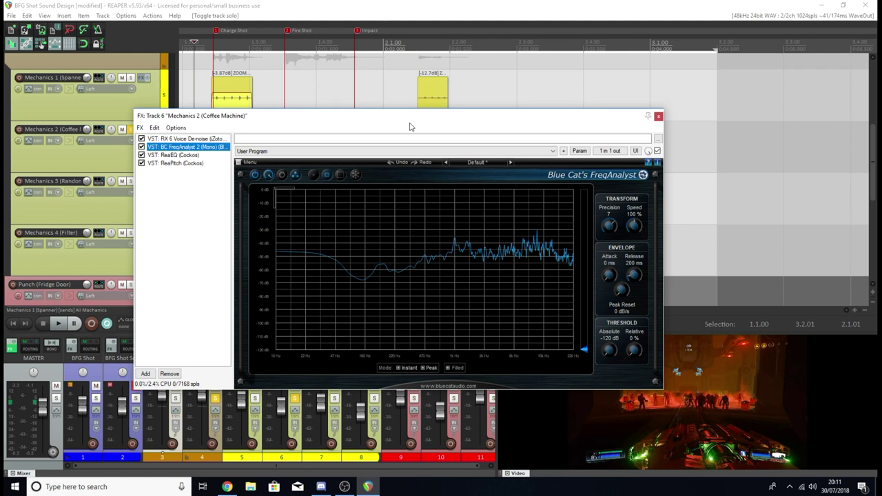
pyautogui.click(581, 255)
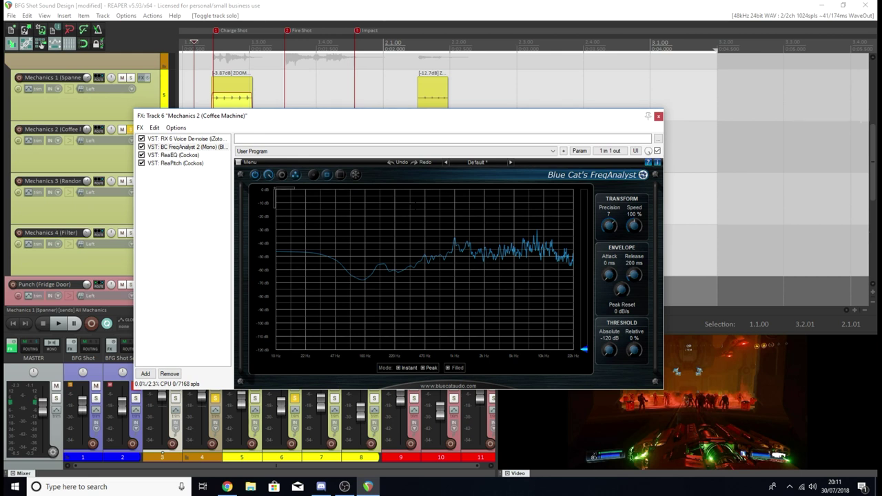
# Step: Examine the ReaEQ and ReaPitch settings in the Mechanics 2 FX chain, and close the effects window
pyautogui.click(192, 155)
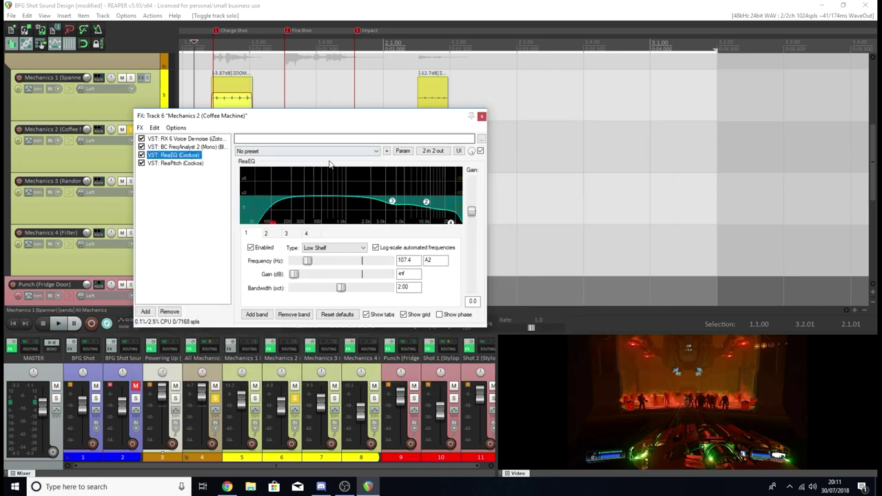
pyautogui.moveTo(350, 116); pyautogui.dragTo(466, 179)
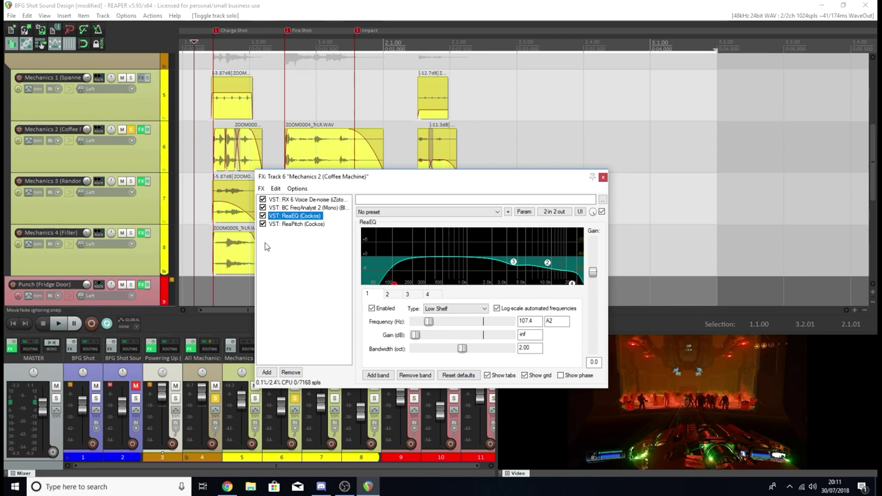
pyautogui.click(301, 225)
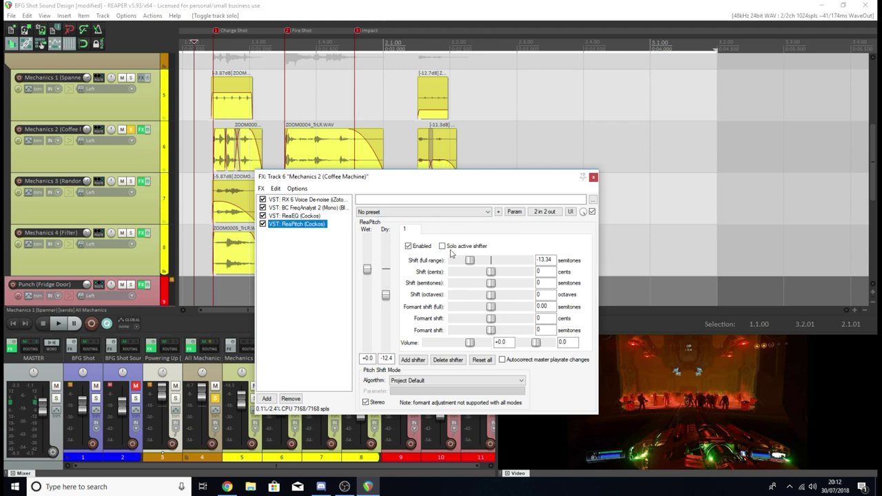
pyautogui.click(593, 176)
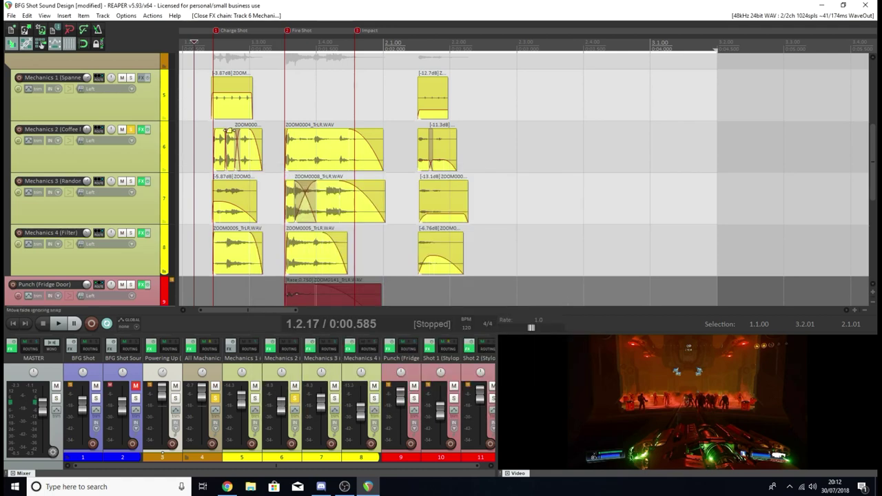
# Step: Bypass the effects on Mechanics 2 and the All Machanics folder, and audition the unprocessed coffee machine recording
pyautogui.keyDown('ctrl'); pyautogui.click(142, 129); pyautogui.keyUp('ctrl')
pyautogui.press('space')
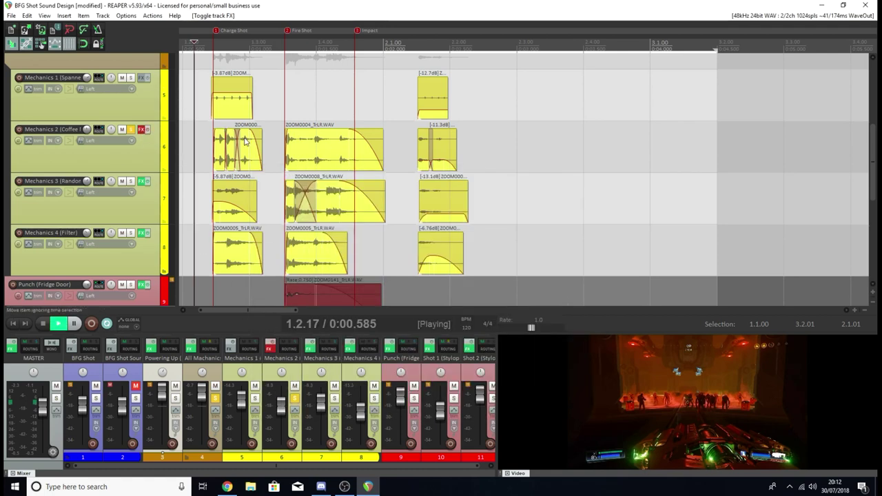
pyautogui.press('space')
pyautogui.keyDown('ctrl'); pyautogui.click(192, 343); pyautogui.keyUp('ctrl')
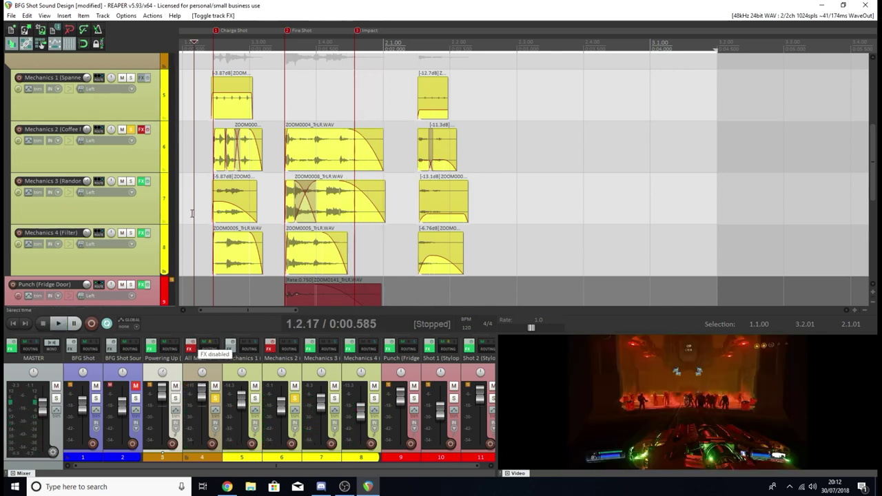
pyautogui.press('space')
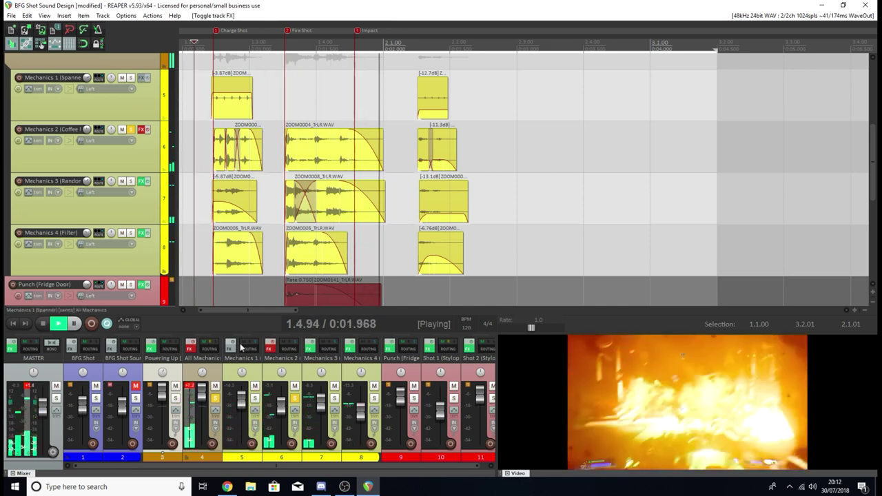
pyautogui.press('space')
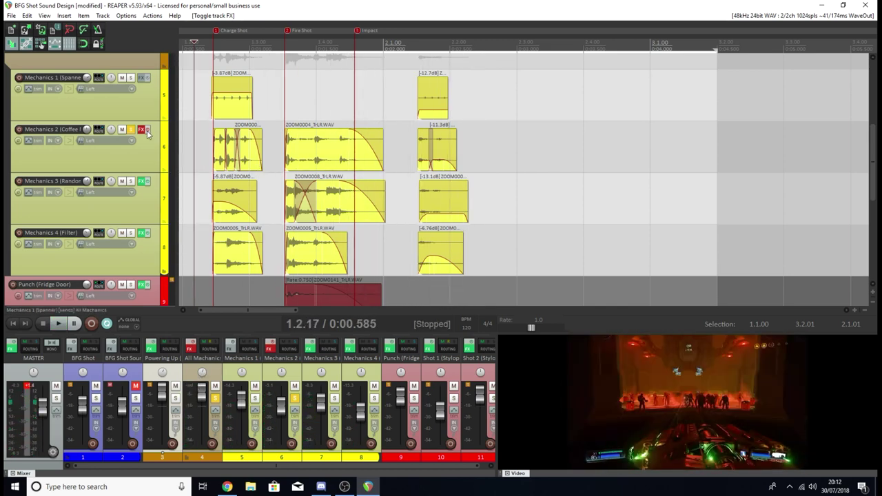
# Step: Re-enable the effects on Mechanics 2 (Coffee Machine) and the All Mechanics folder, and audition the processed layer
pyautogui.keyDown('ctrl'); pyautogui.click(193, 343); pyautogui.keyUp('ctrl')
pyautogui.press('space')
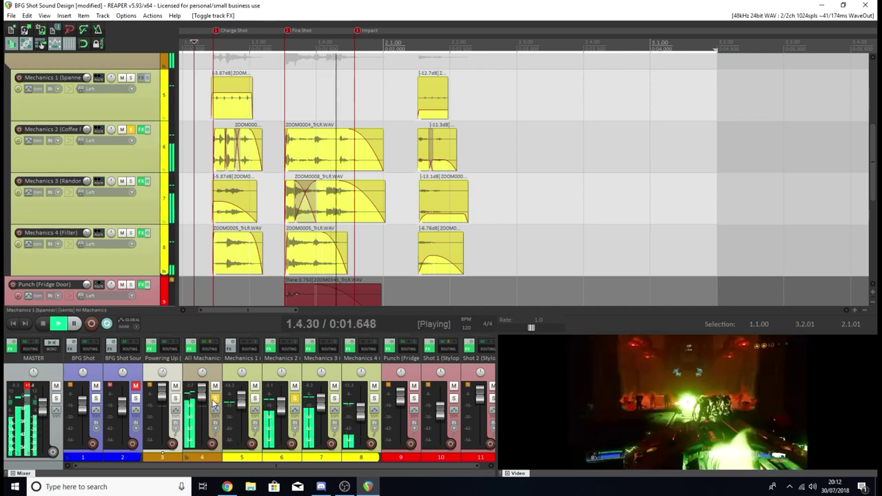
pyautogui.click(131, 129)
pyautogui.press('space')
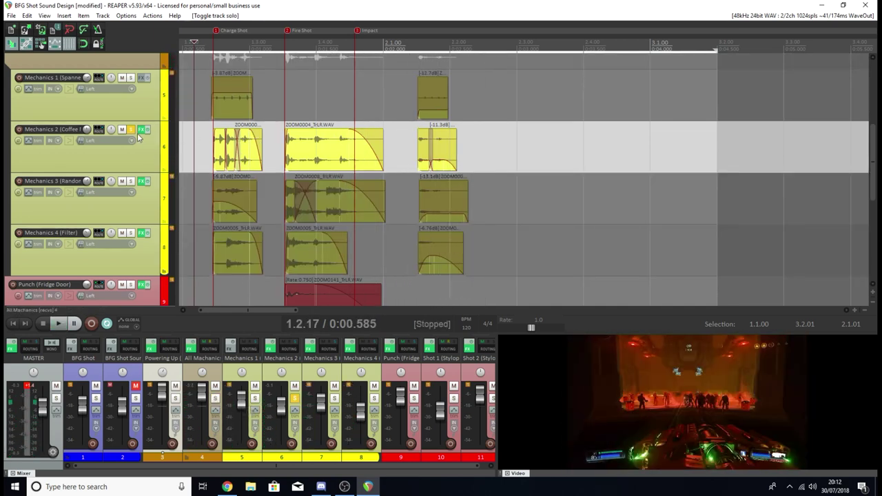
# Step: Switch the child-track solo from Mechanics 2 to Mechanics 3 (Random Metal) and audition it from the edit cursor
pyautogui.click(131, 128)
pyautogui.click(131, 182)
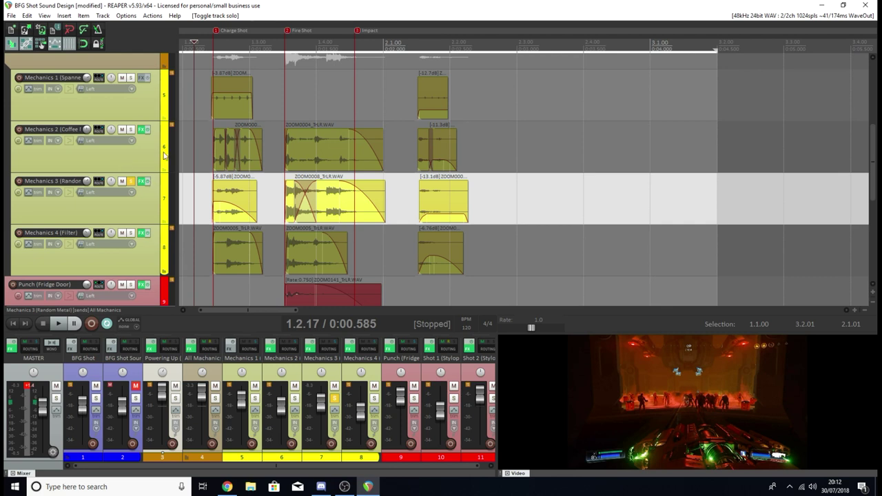
pyautogui.press('space')
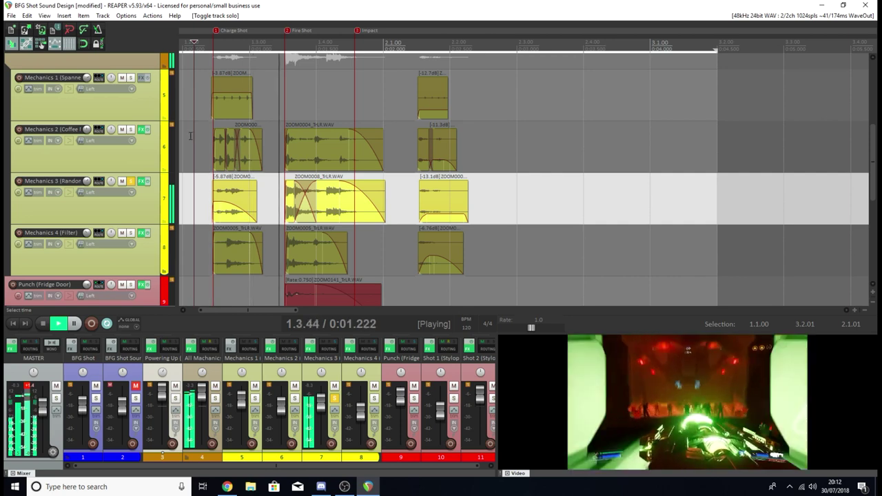
pyautogui.press('space')
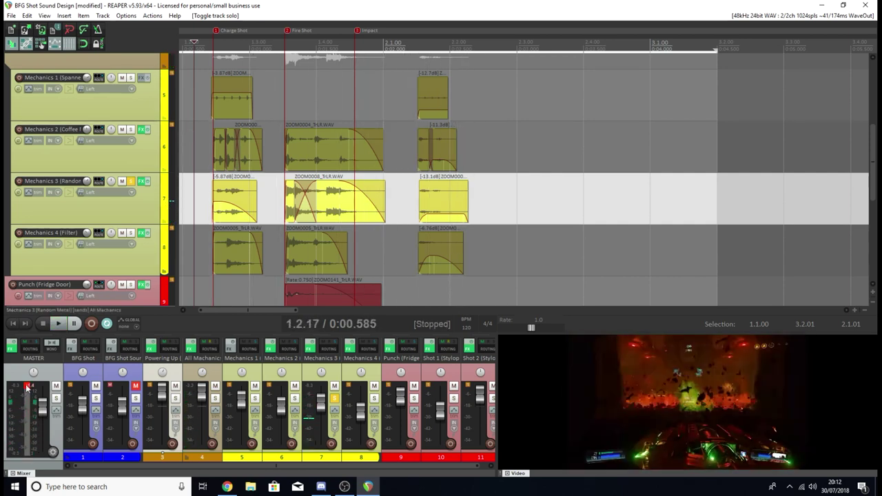
# Step: Open the Mechanics 3 (Random Metal) FX chain and examine its RX 6 Voice De-noise, BC FreqAnalyst 2 and ReaEQ settings
pyautogui.click(141, 182)
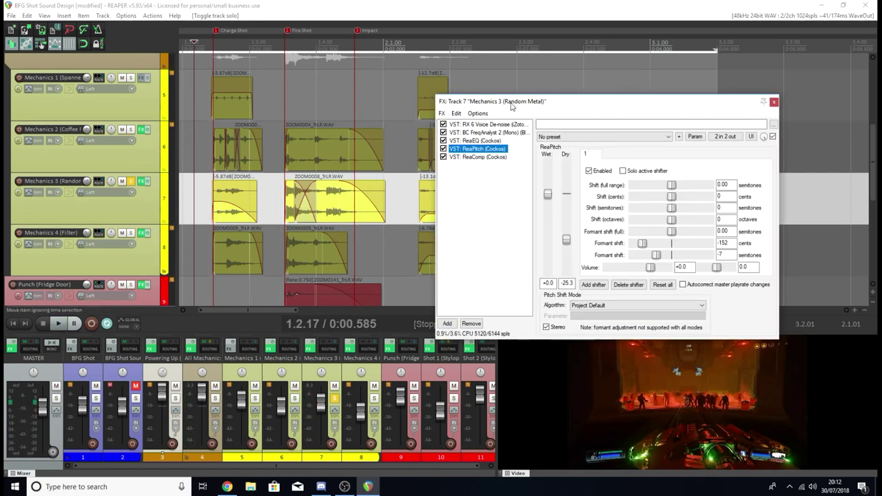
pyautogui.moveTo(513, 106); pyautogui.dragTo(378, 108)
pyautogui.click(369, 126)
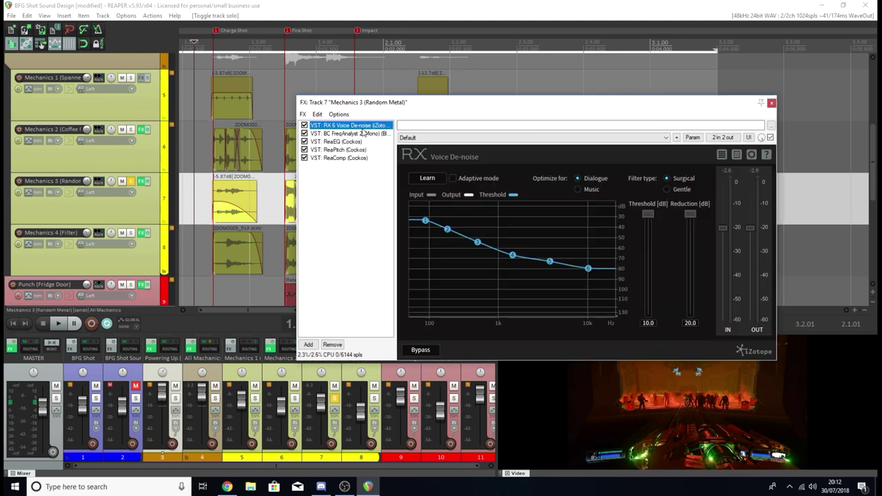
pyautogui.click(352, 133)
pyautogui.click(347, 141)
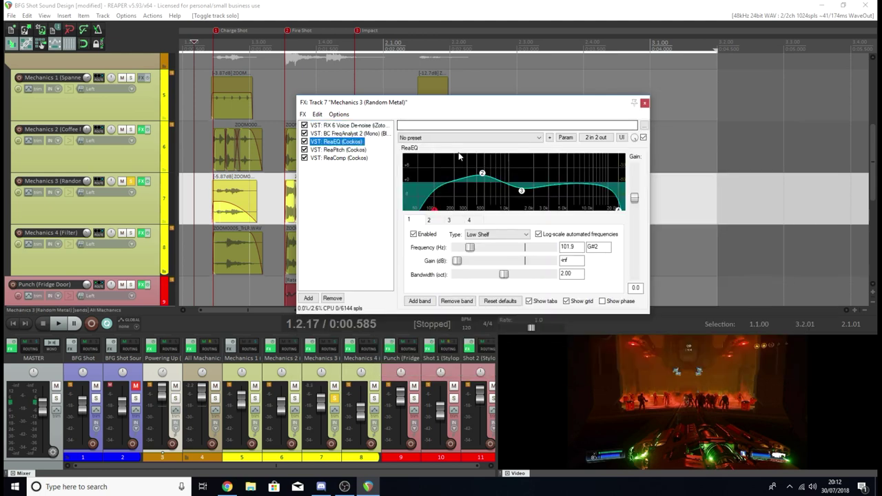
pyautogui.moveTo(501, 110); pyautogui.dragTo(386, 122)
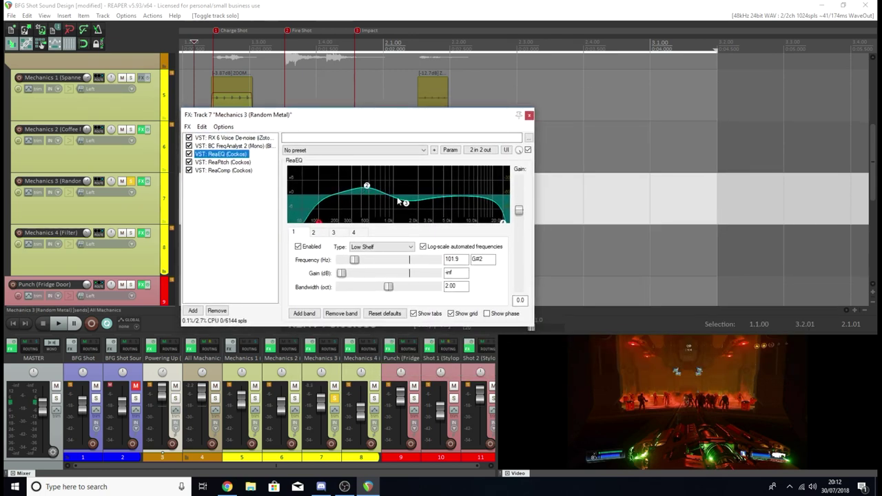
pyautogui.moveTo(405, 209)
# Step: Examine ReaPitch and ReaComp in the Mechanics 3 FX chain, play the layer with the compressor in view, and close the effects window
pyautogui.click(210, 163)
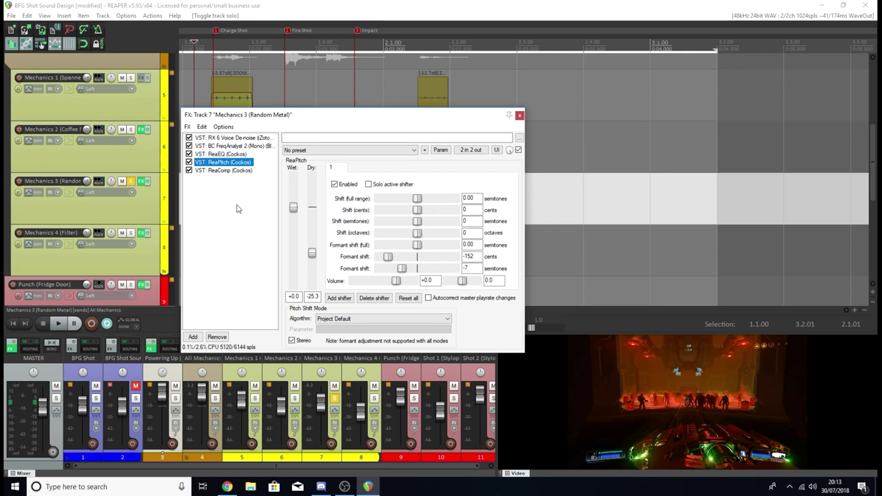
pyautogui.click(228, 170)
pyautogui.moveTo(459, 116); pyautogui.dragTo(544, 97)
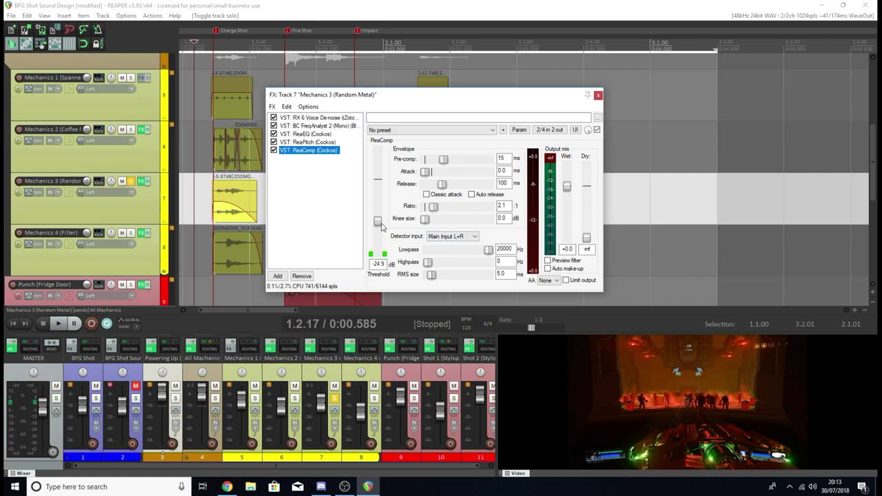
pyautogui.press('space')
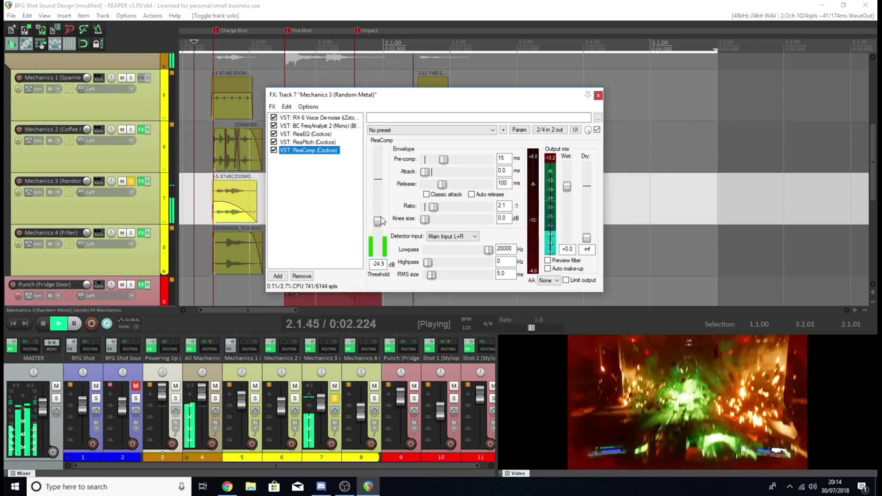
pyautogui.press('space')
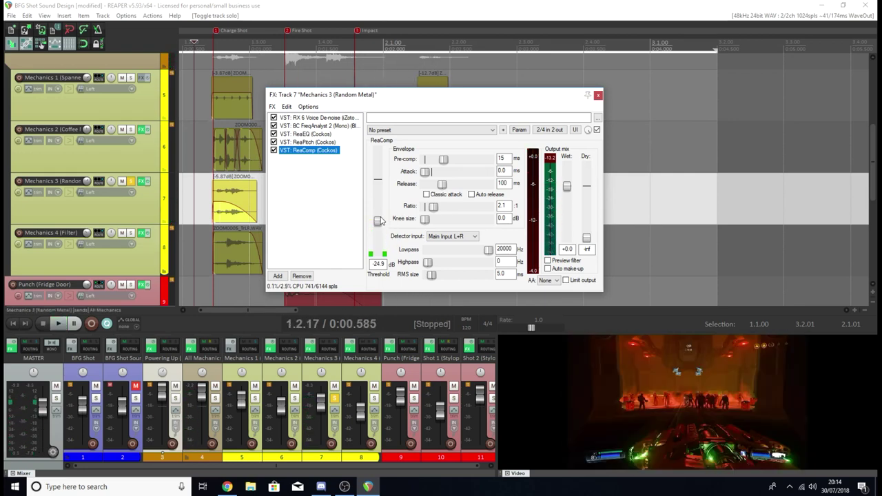
pyautogui.click(598, 94)
# Step: Bypass the effects on Mechanics 3 and the All Mechanics folder, and audition the unprocessed random metal recording
pyautogui.keyDown('ctrl'); pyautogui.click(144, 181); pyautogui.keyUp('ctrl')
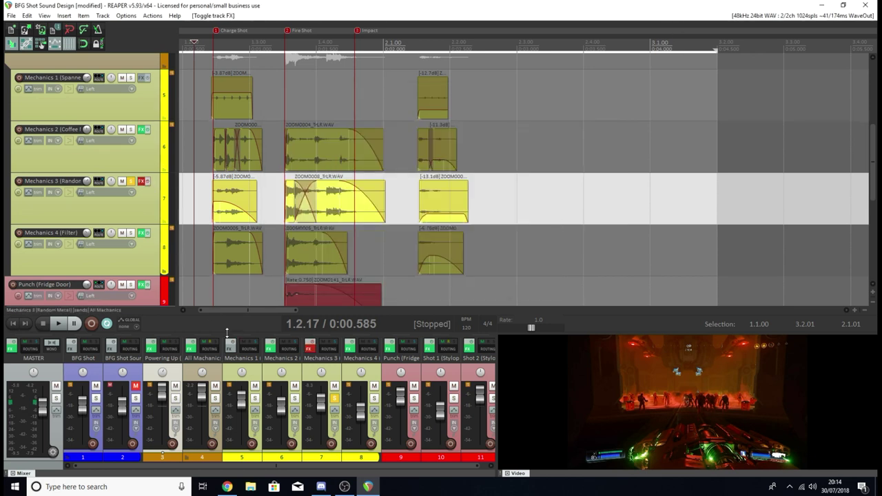
pyautogui.keyDown('ctrl'); pyautogui.click(190, 348); pyautogui.keyUp('ctrl')
pyautogui.press('space')
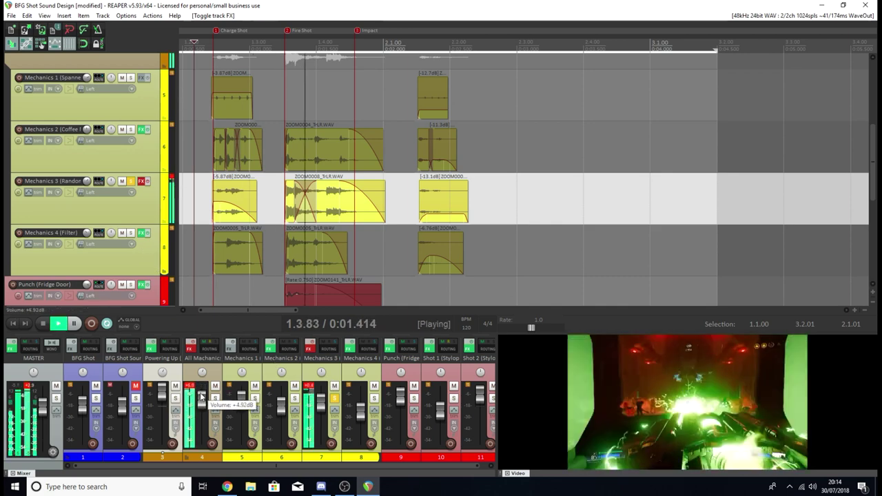
# Step: Lower the All Mechanics folder volume to +2.66 dB, replay the unprocessed metal recording, and raise the fader back up
pyautogui.moveTo(200, 402); pyautogui.dragTo(204, 405)
pyautogui.press('space')
pyautogui.press('space')
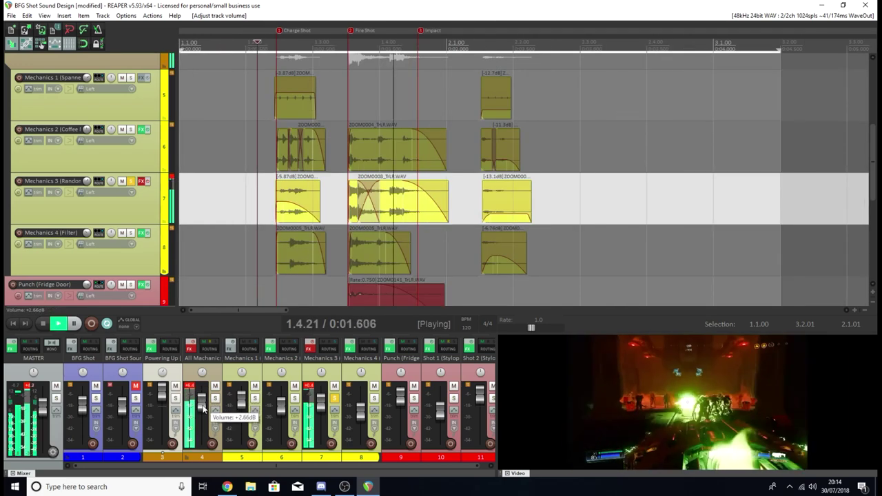
pyautogui.scroll(5, 203, 406)
pyautogui.press('space')
pyautogui.moveTo(203, 405); pyautogui.dragTo(203, 390)
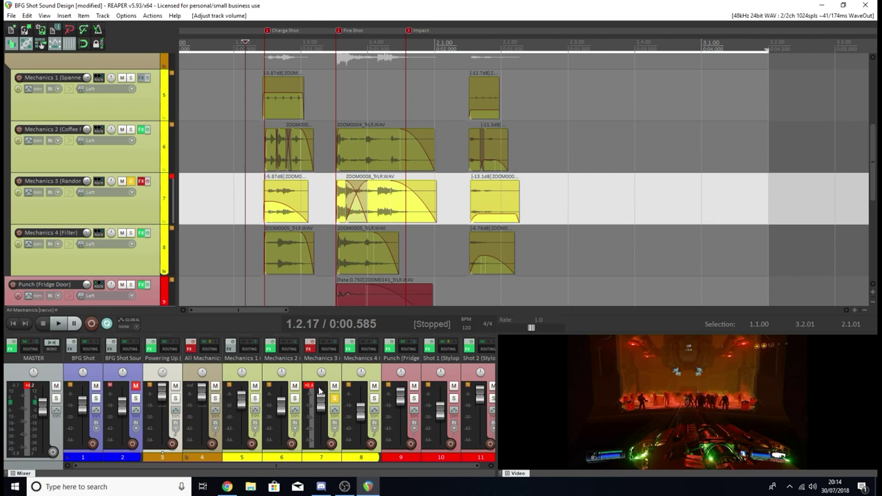
# Step: Re-enable the effects on Mechanics 3 and its folder, move the child-track solo to Mechanics 4 (Filter), and audition it
pyautogui.click(192, 346)
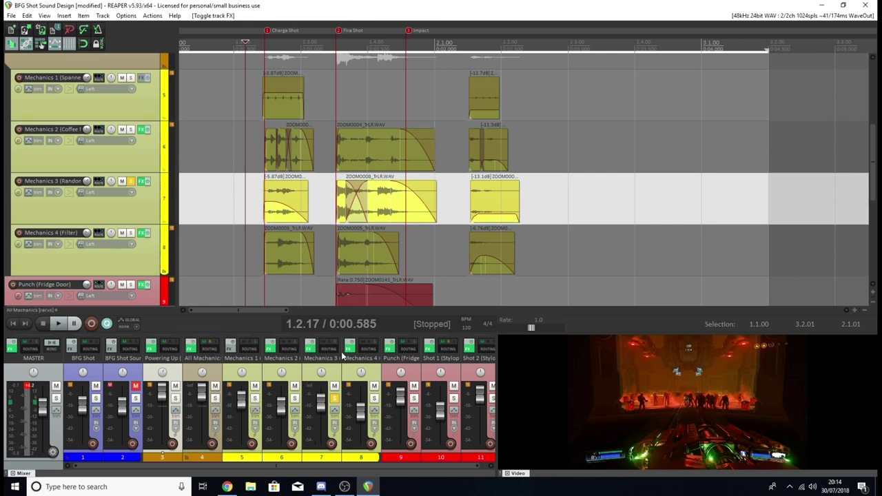
pyautogui.click(335, 398)
pyautogui.click(374, 398)
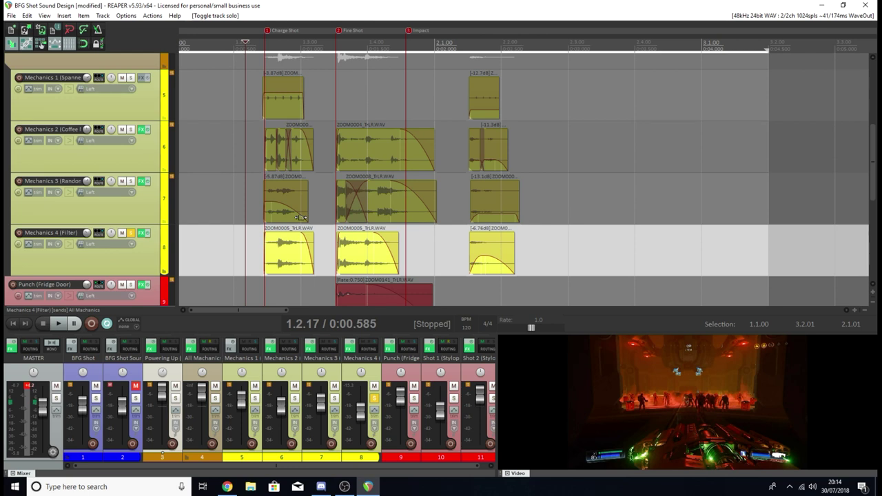
pyautogui.press('space')
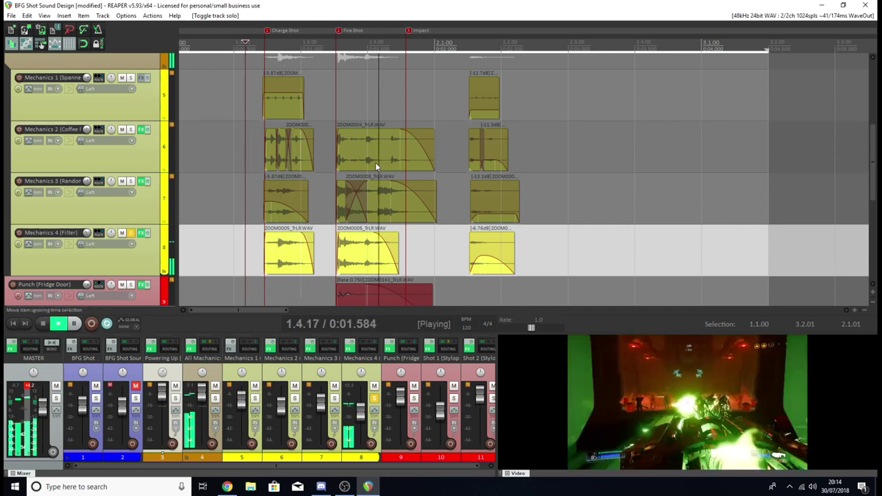
pyautogui.press('space')
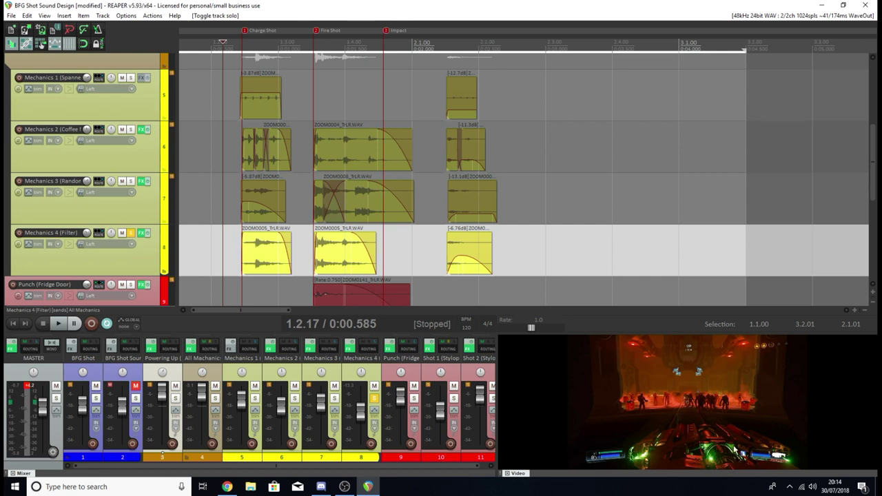
# Step: Open the Mechanics 4 (Filter) FX chain and examine its RX 6 Voice De-noise, BC FreqAnalyst 2 and ReaEQ settings
pyautogui.click(349, 345)
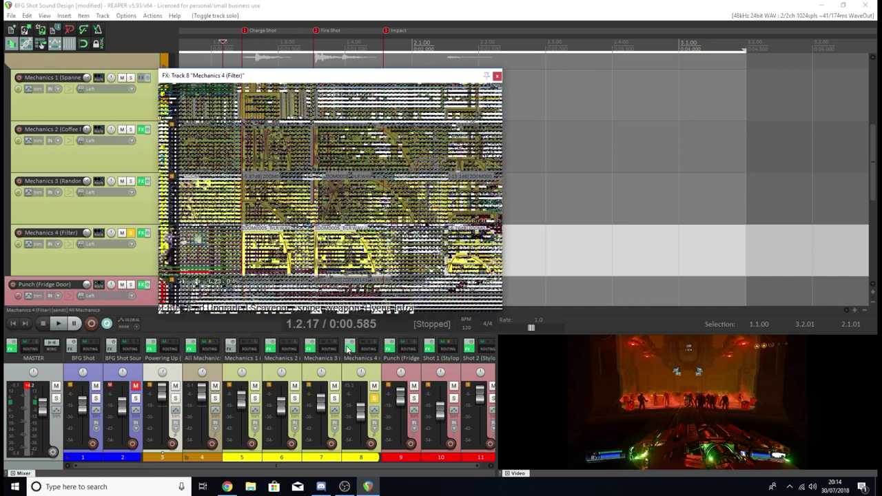
pyautogui.click(202, 100)
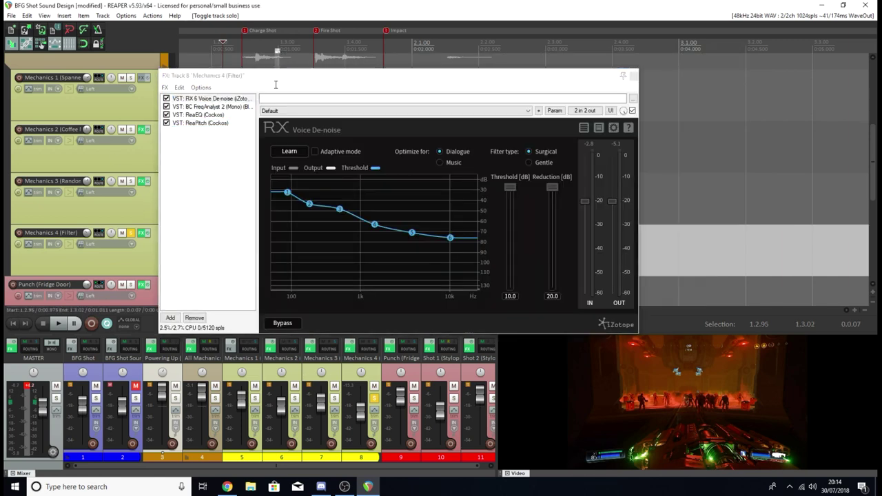
pyautogui.click(224, 107)
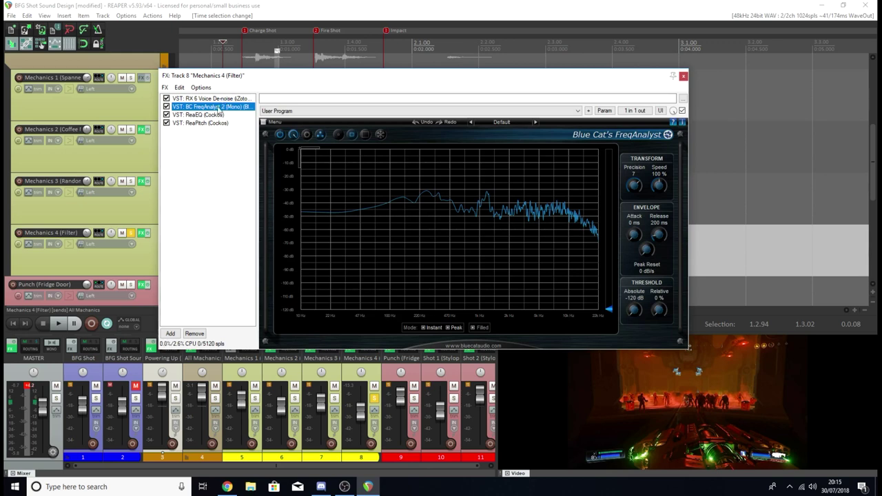
pyautogui.click(212, 115)
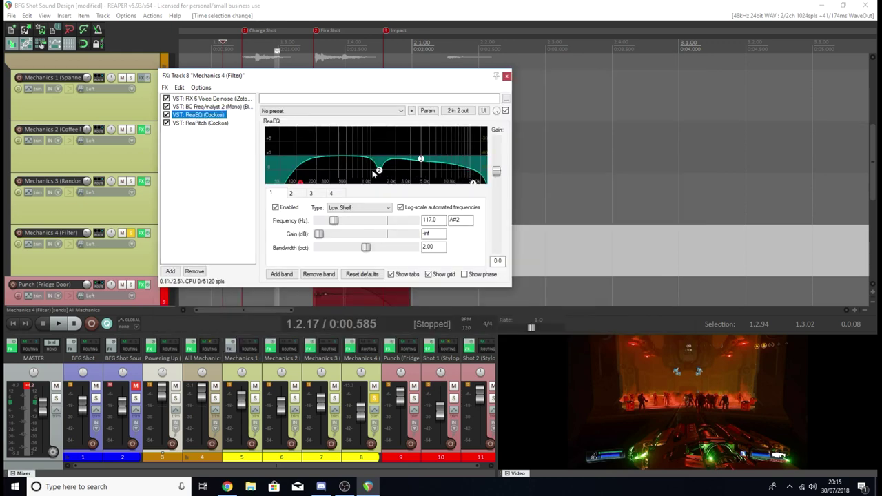
pyautogui.moveTo(381, 176)
# Step: Examine the ReaPitch formant shift settings in the Mechanics 4 FX chain, and close the effects window
pyautogui.click(198, 123)
pyautogui.moveTo(376, 81); pyautogui.dragTo(374, 91)
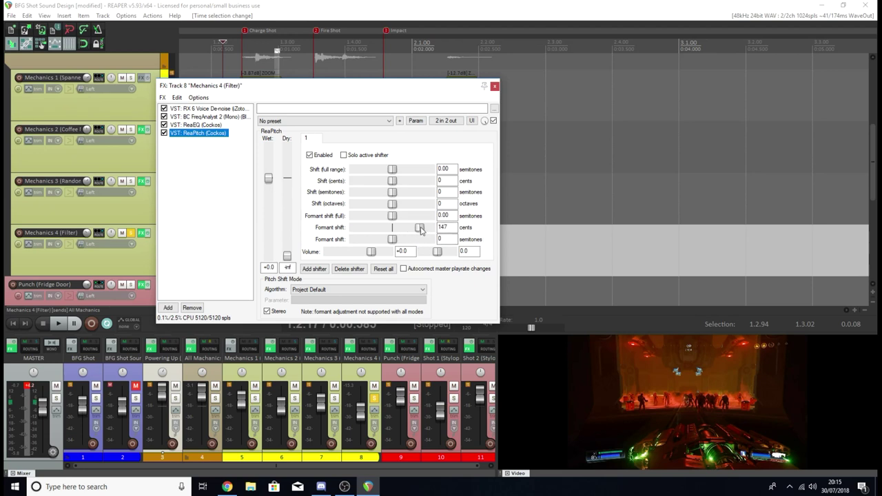
pyautogui.click(494, 85)
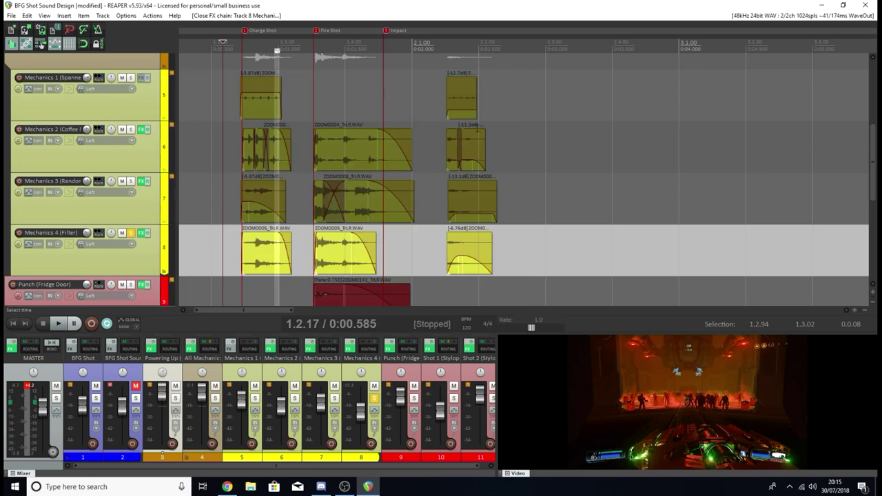
# Step: Unsolo Mechanics 4 (Filter), bypass the effects on it and the All Mechanics folder, and briefly play the project
pyautogui.click(374, 398)
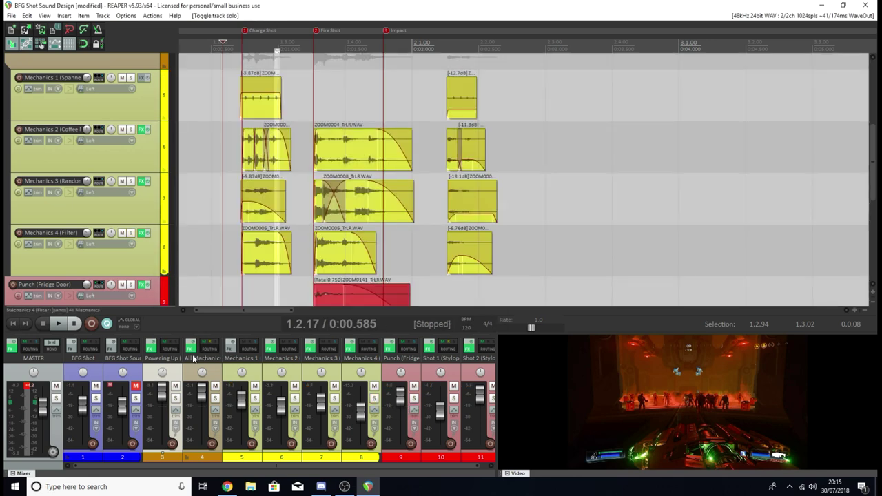
pyautogui.click(350, 343)
pyautogui.click(190, 343)
pyautogui.moveTo(359, 420); pyautogui.dragTo(360, 424)
pyautogui.press('space')
pyautogui.press('space')
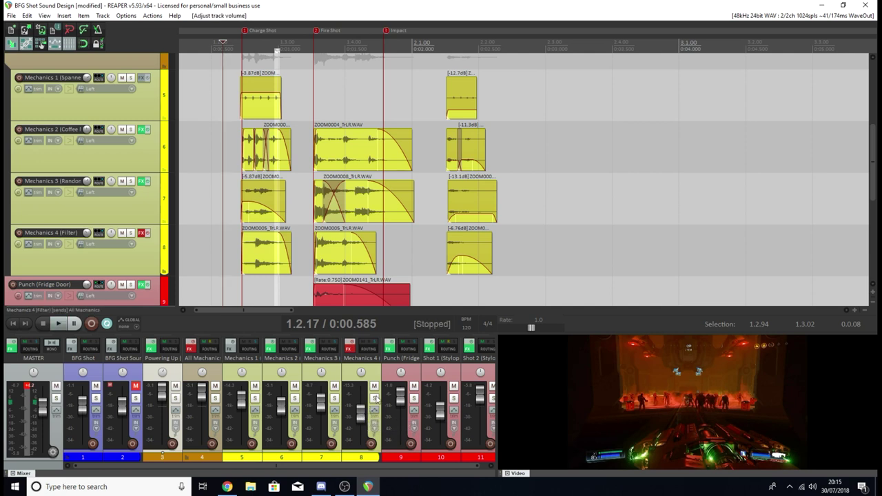
# Step: Solo Mechanics 4 (Filter) and briefly audition it with its effects bypassed
pyautogui.click(374, 398)
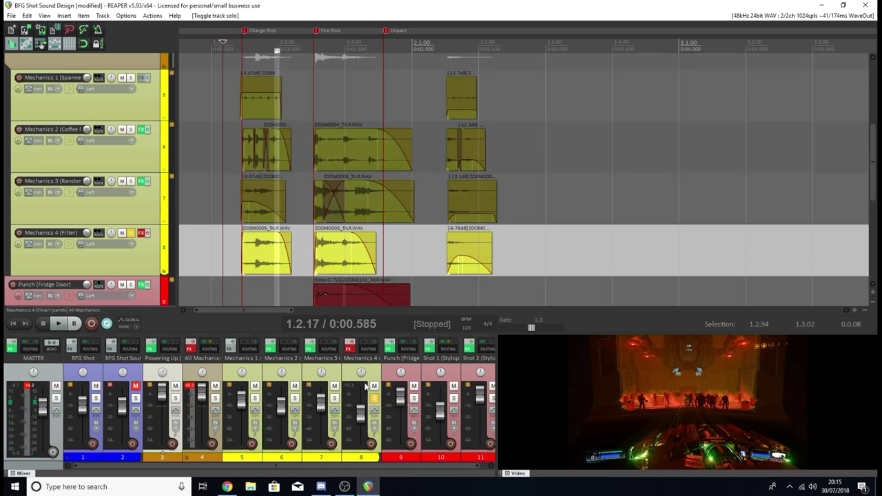
pyautogui.press('space')
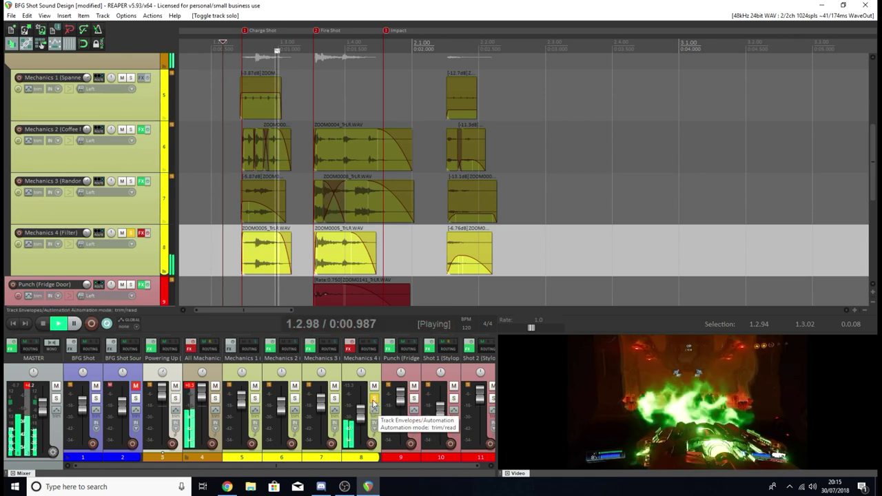
pyautogui.press('space')
# Step: Clear the time selection with the edit cursor at 1.2.23, replay the unprocessed filter recording, and reset the All Mechanics clip indicator
pyautogui.click(226, 43)
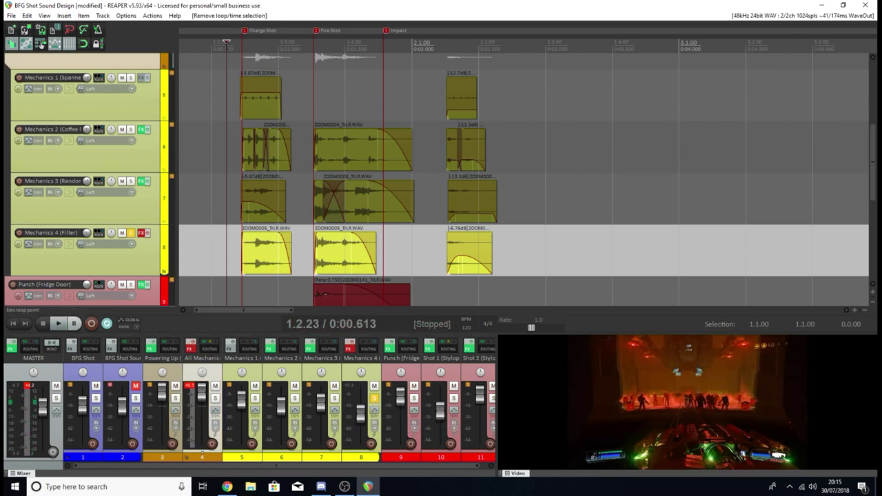
pyautogui.press('space')
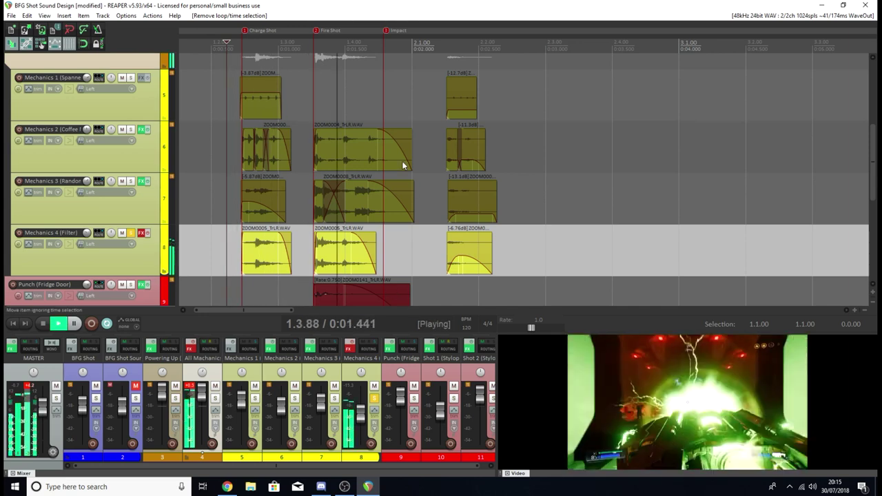
pyautogui.press('space')
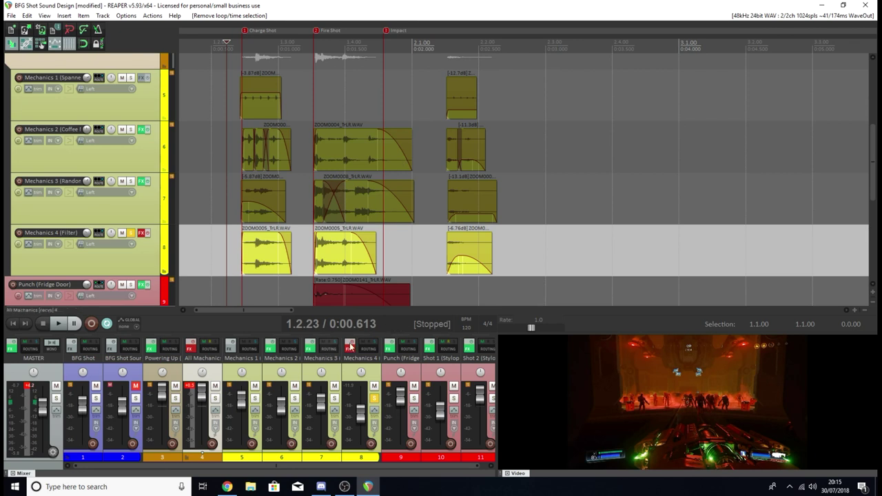
pyautogui.click(189, 386)
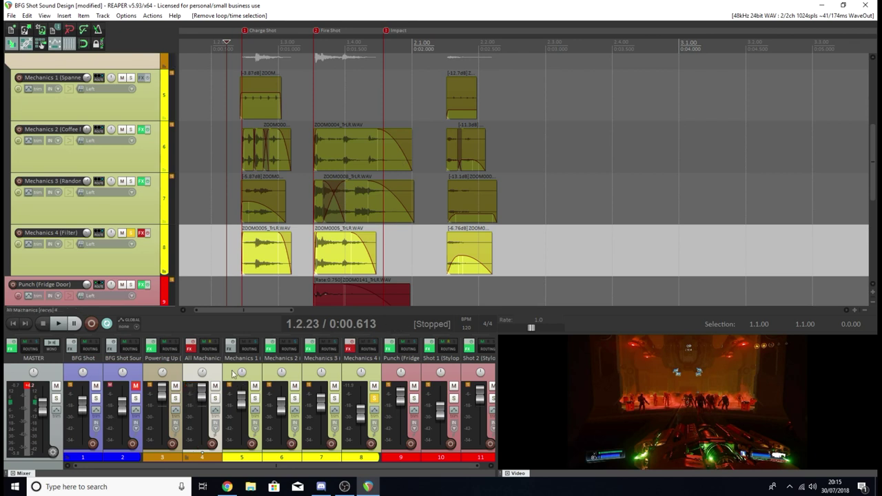
# Step: Unsolo Mechanics 4 (Filter), and re-enable the effects on it and on the All Mechanics folder
pyautogui.click(374, 398)
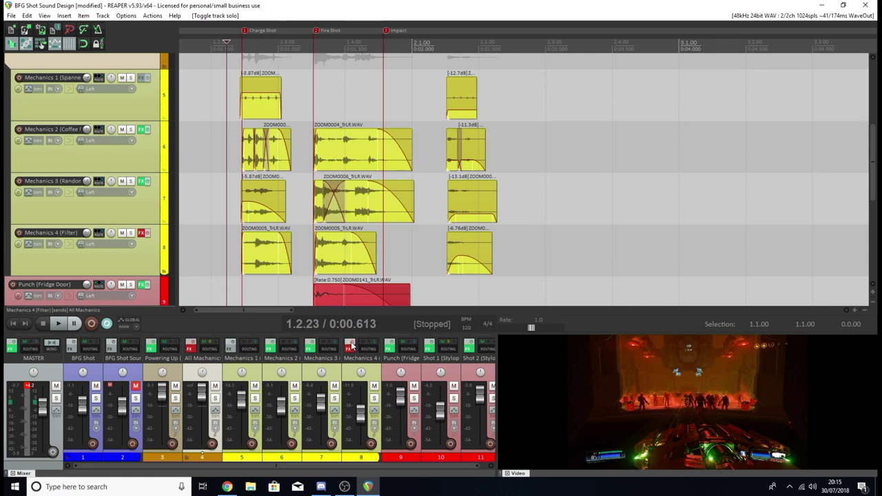
pyautogui.click(350, 344)
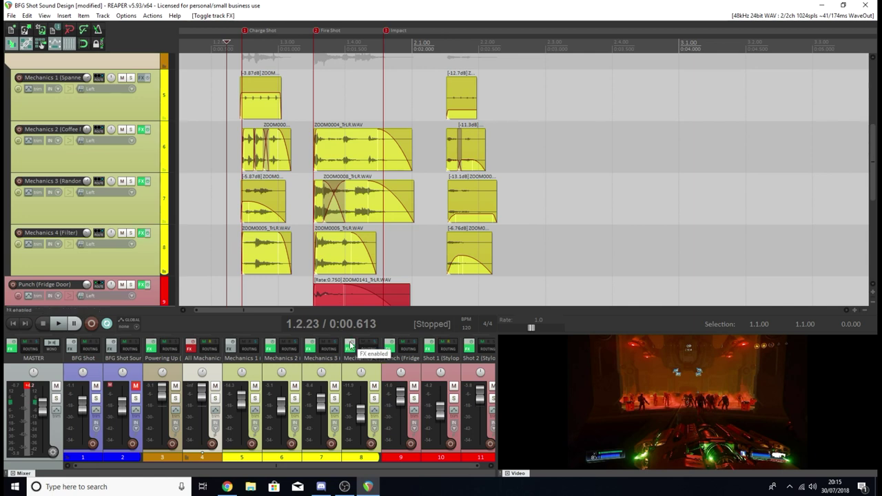
pyautogui.click(192, 343)
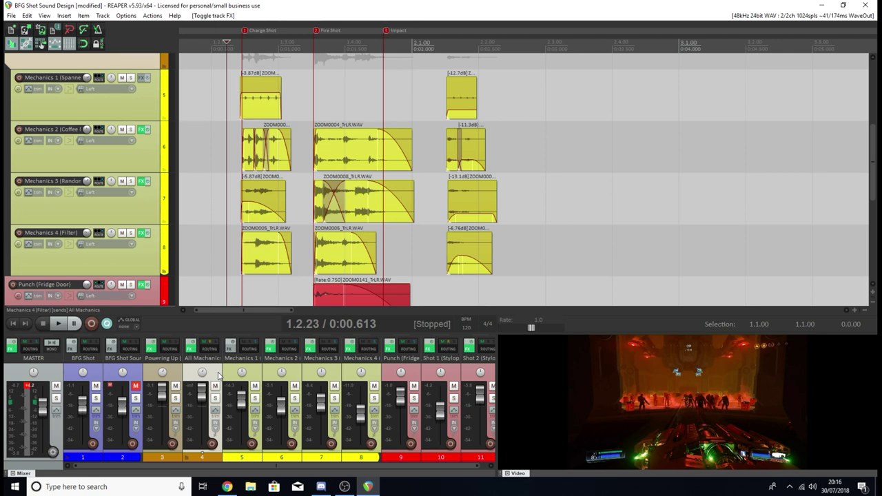
# Step: Review the ReaEQ, OrilRiver, ReaPitch and ReaComp settings in the All Mechanics folder's FX chain, and close the effects window
pyautogui.click(190, 346)
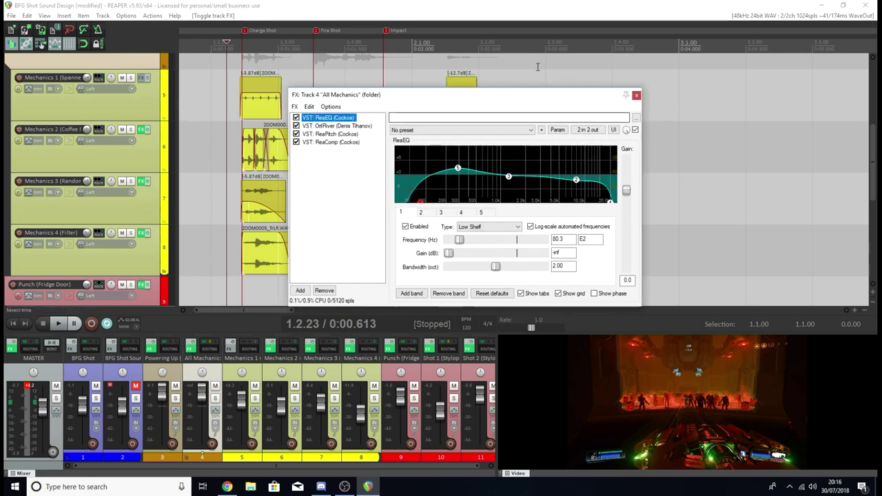
pyautogui.moveTo(486, 96); pyautogui.dragTo(404, 119)
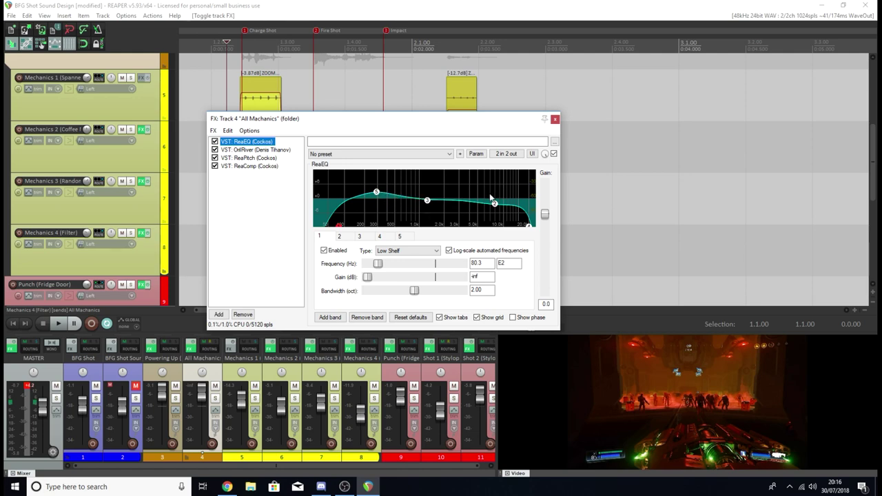
pyautogui.click(250, 149)
pyautogui.moveTo(339, 122); pyautogui.dragTo(240, 133)
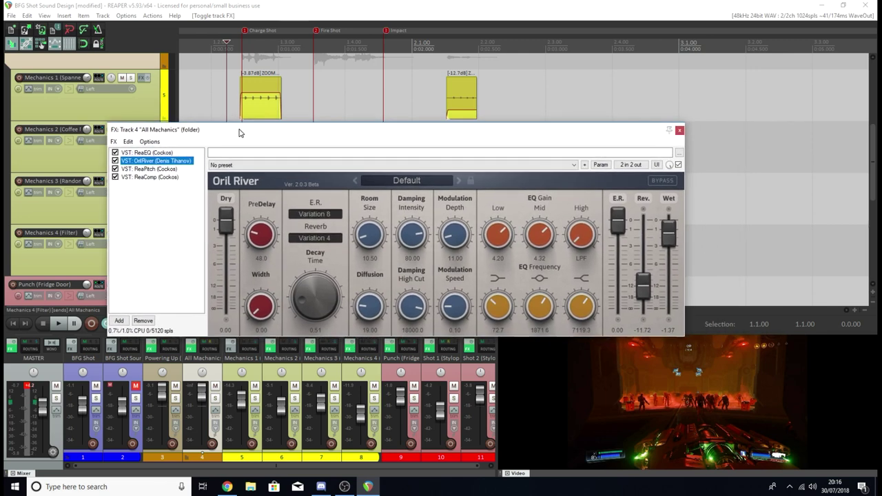
pyautogui.moveTo(566, 138); pyautogui.dragTo(579, 109)
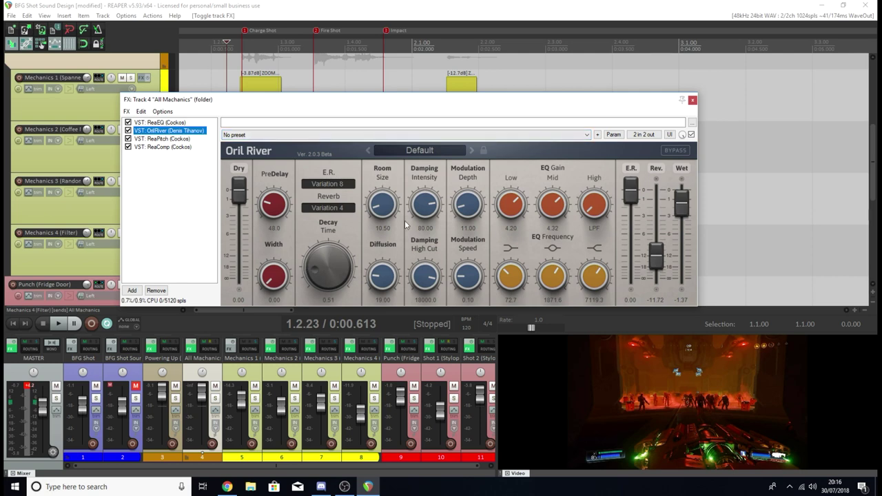
pyautogui.click(186, 140)
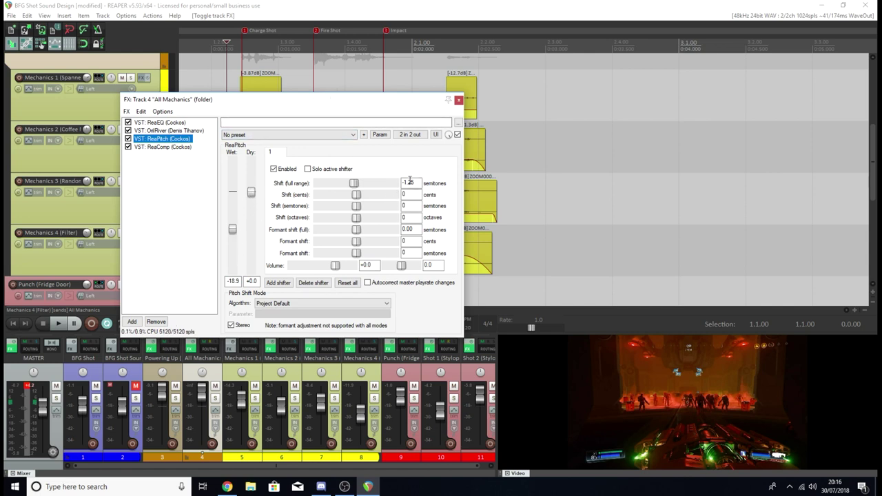
pyautogui.click(166, 147)
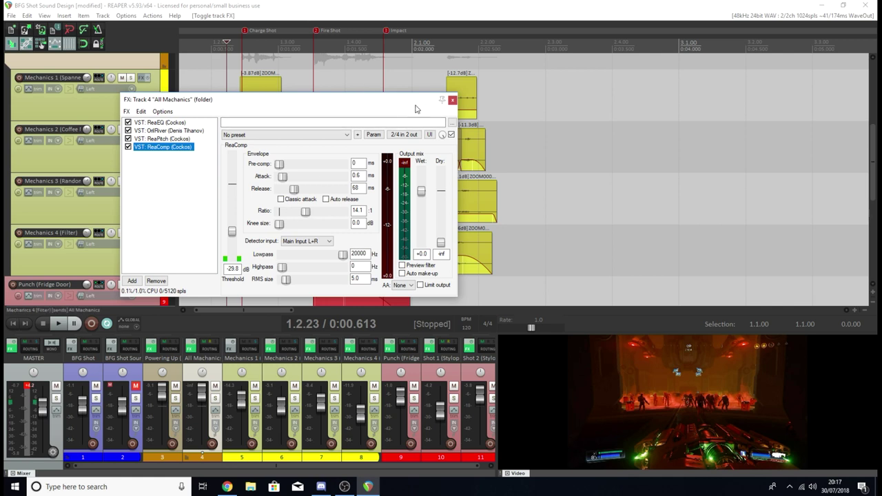
pyautogui.click(452, 100)
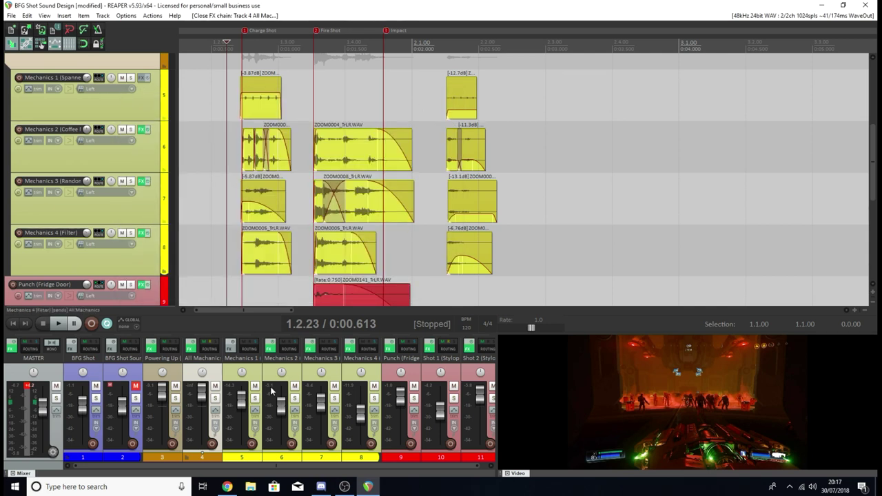
# Step: Solo Powering Up (Electric Razor) with All Mechanics unsoloed, and briefly audition it
pyautogui.click(215, 399)
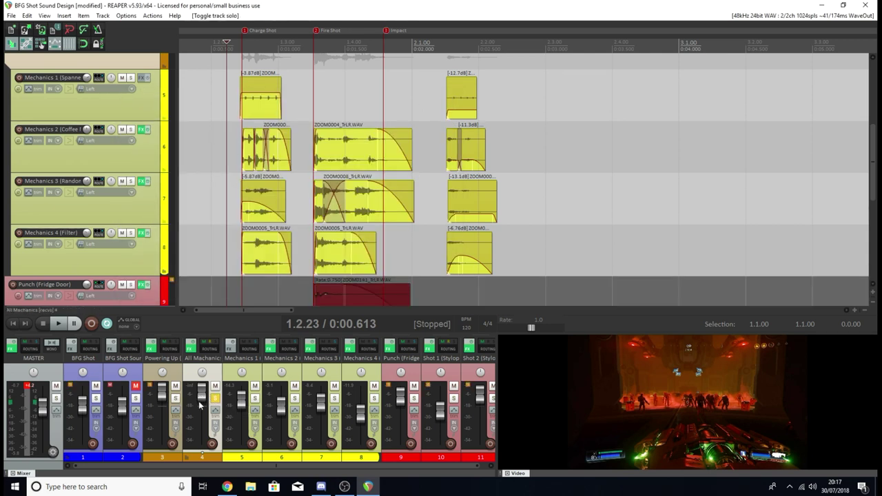
pyautogui.click(215, 399)
pyautogui.click(175, 398)
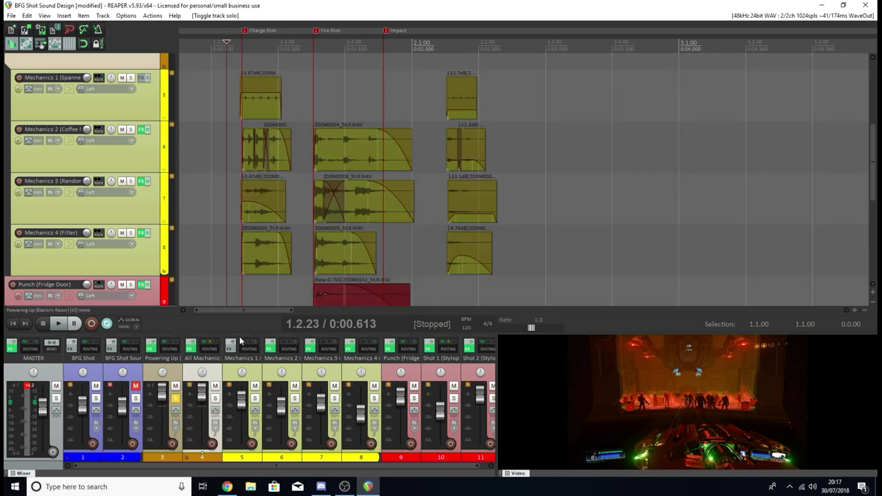
pyautogui.press('space')
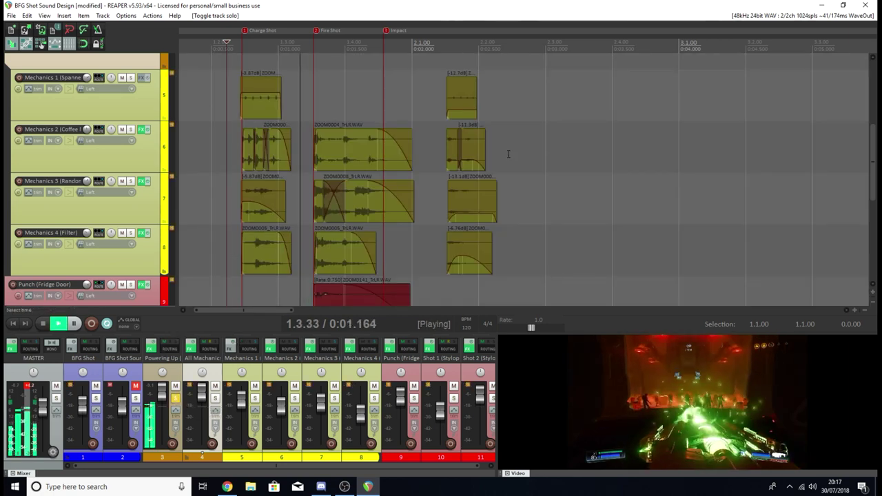
pyautogui.press('space')
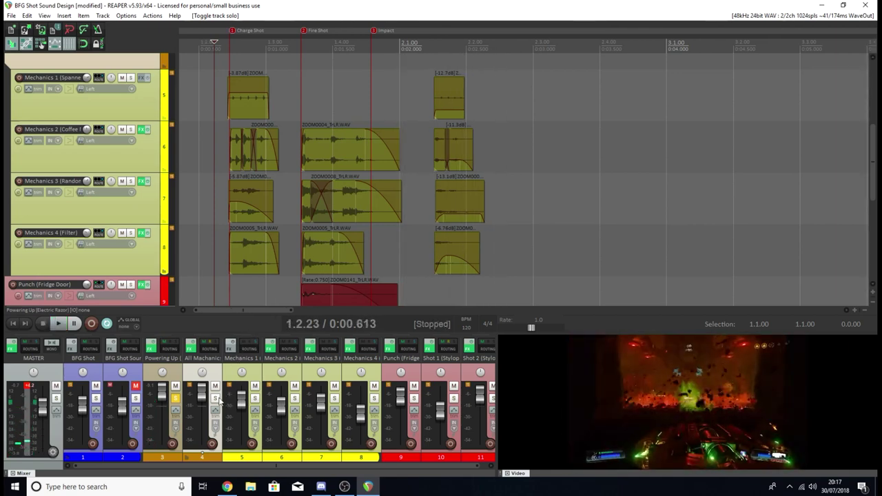
# Step: Solo the All Mechanics folder alongside Powering Up and audition the two layers together
pyautogui.click(215, 398)
pyautogui.press('space')
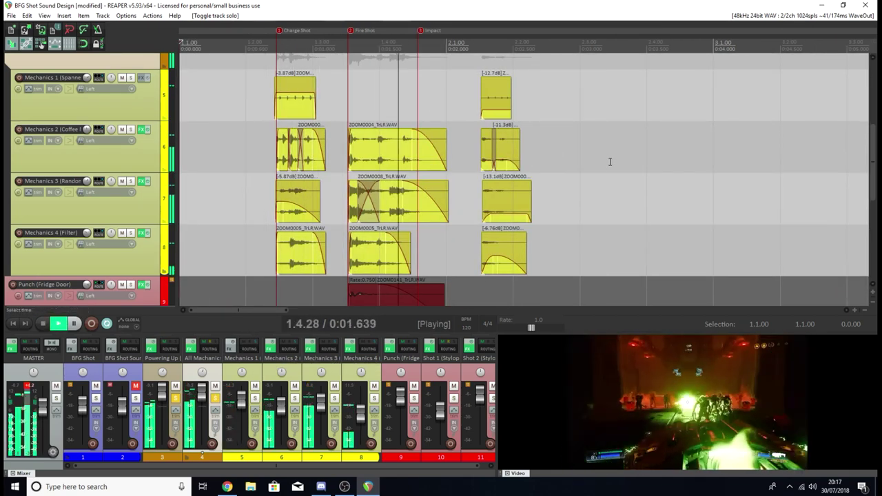
pyautogui.press('space')
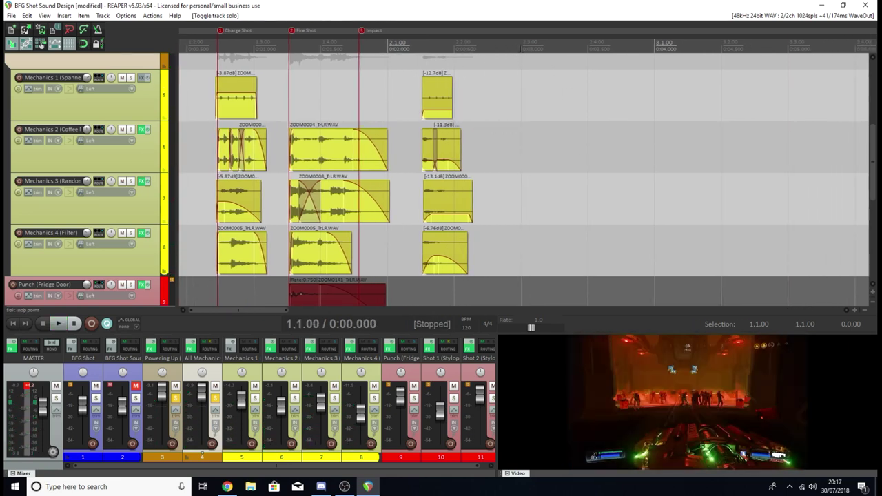
# Step: Make a time selection from 1.1.00 to 2.2.98, and unsolo All Mechanics and Powering Up
pyautogui.moveTo(520, 46); pyautogui.dragTo(183, 44)
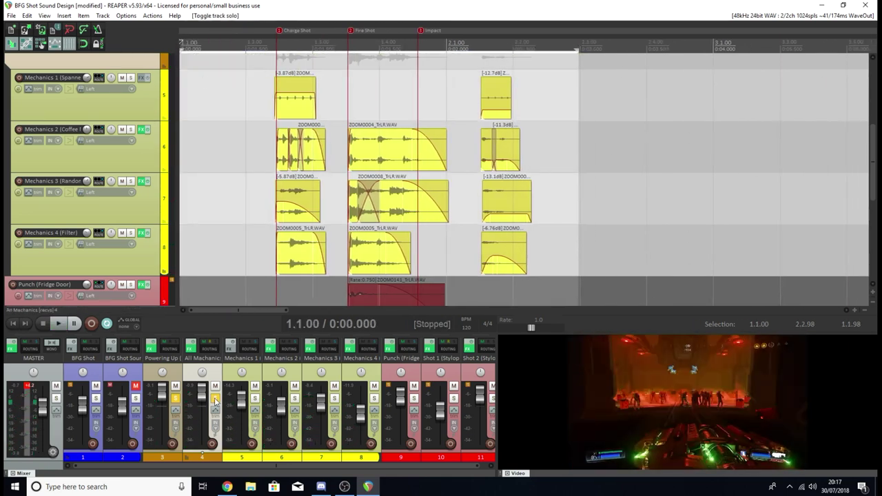
pyautogui.click(214, 400)
pyautogui.click(176, 399)
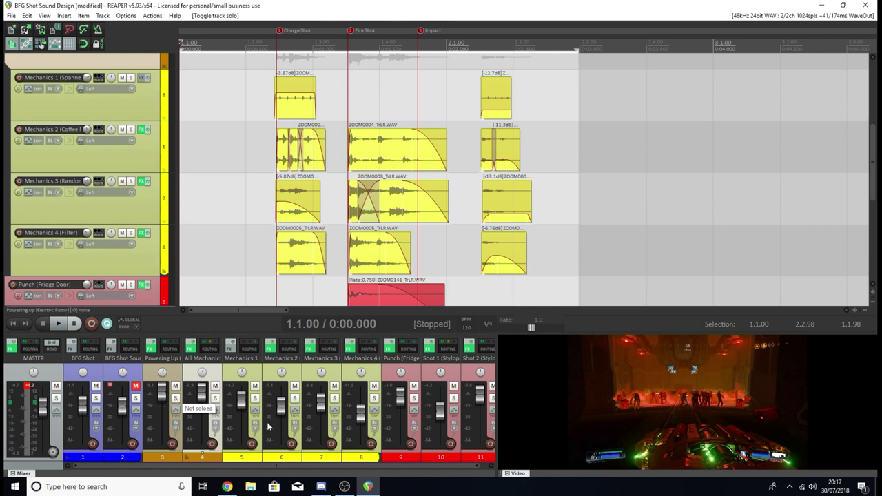
# Step: Solo the Punch (Fridge Door) track and audition it with its effects enabled
pyautogui.moveTo(318, 466); pyautogui.dragTo(341, 466)
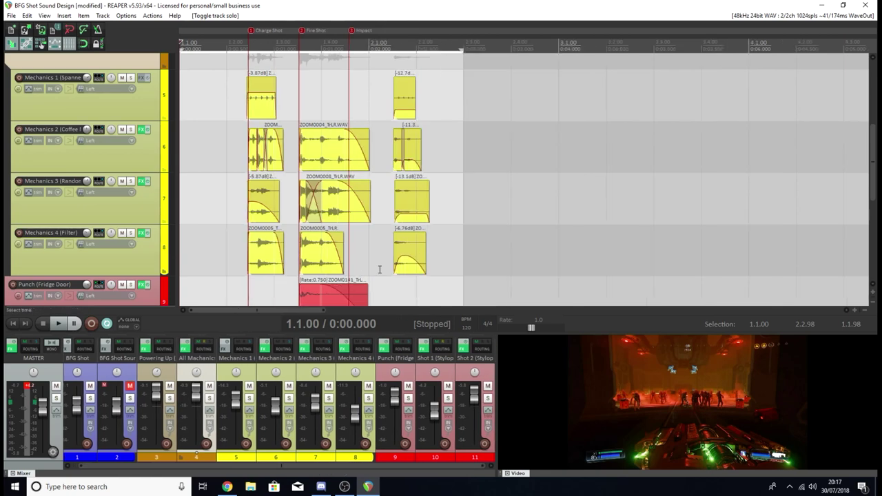
pyautogui.scroll(-4, 118, 233)
pyautogui.scroll(-1, 117, 234)
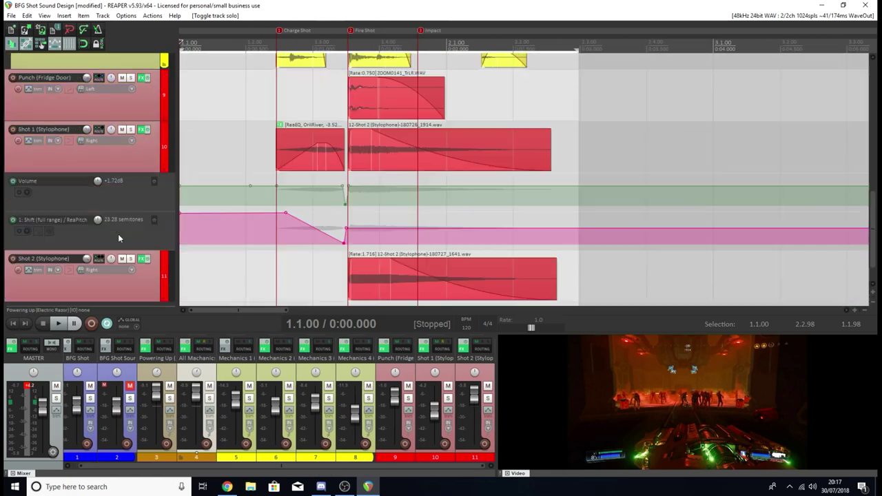
pyautogui.click(131, 78)
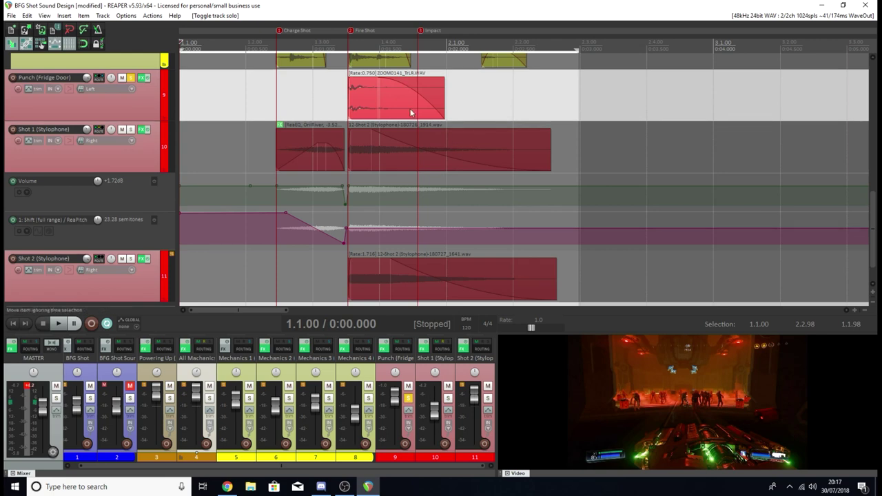
pyautogui.press('space')
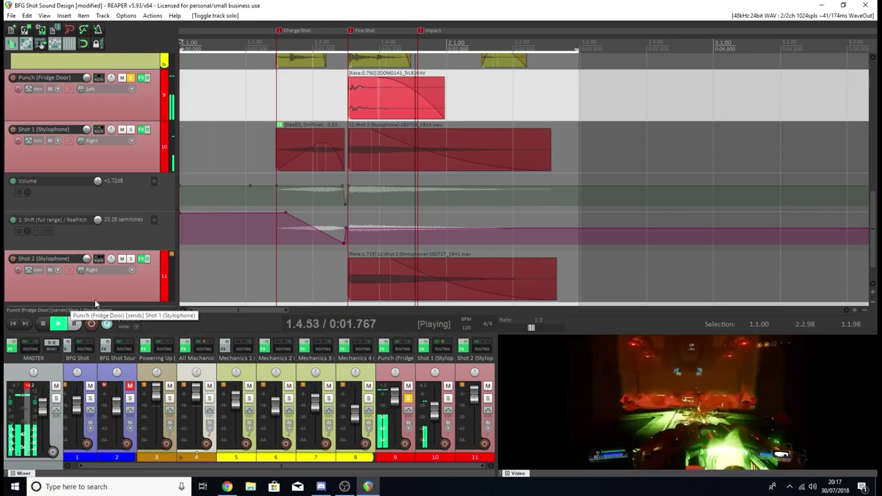
pyautogui.press('space')
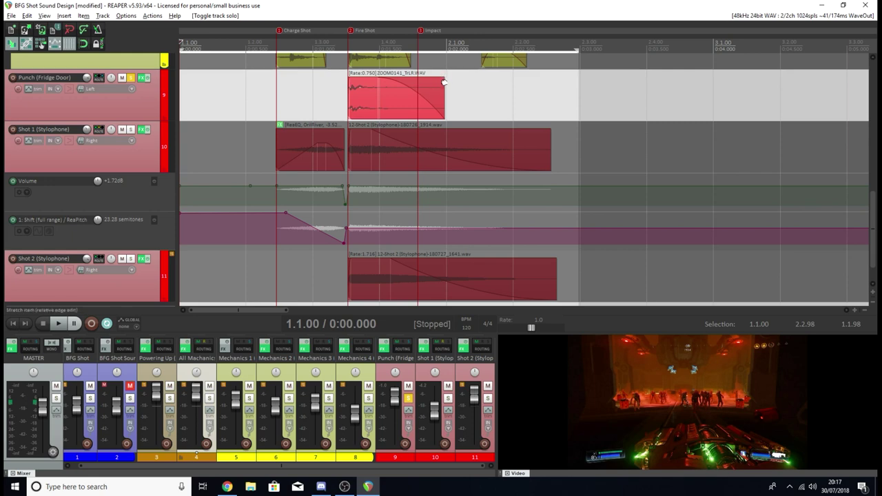
# Step: Stretch the Punch clip back to its original speed, bypass Shot 1's effects, slightly lower Shot 1's track volume, and play the punch
pyautogui.moveTo(444, 84); pyautogui.dragTo(419, 91)
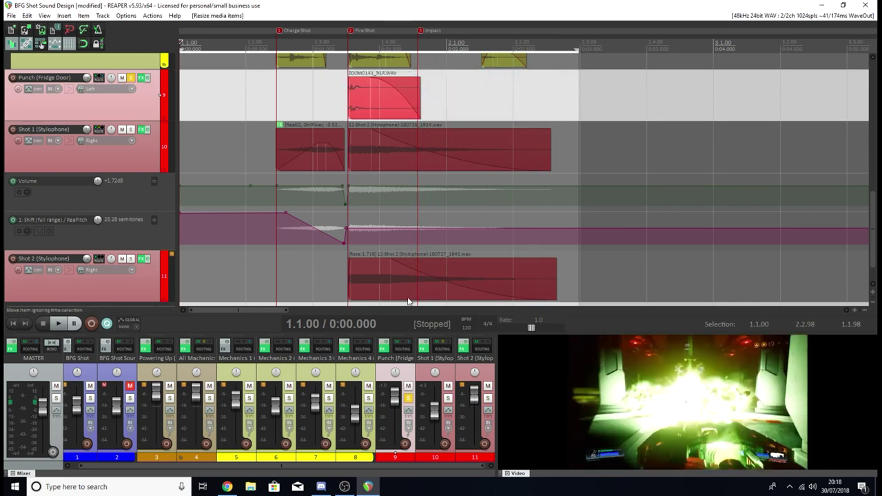
pyautogui.keyDown('ctrl'); pyautogui.click(422, 347); pyautogui.keyUp('ctrl')
pyautogui.moveTo(434, 412); pyautogui.dragTo(434, 418)
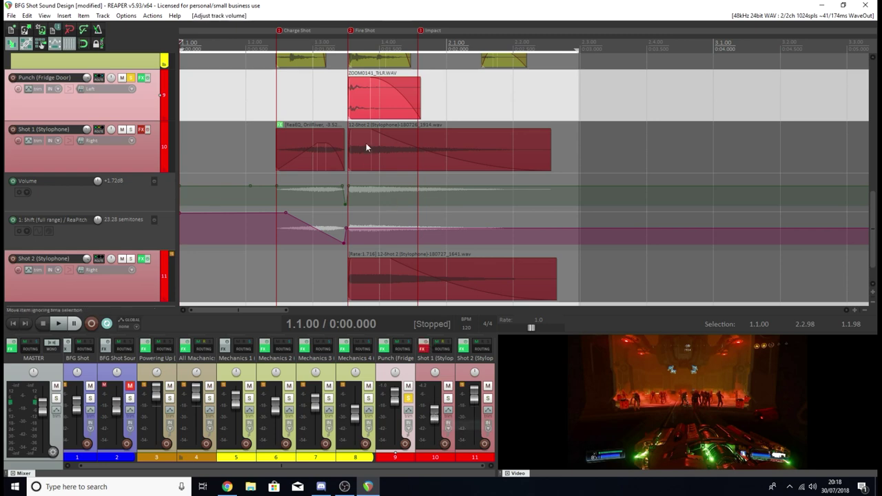
pyautogui.press('space')
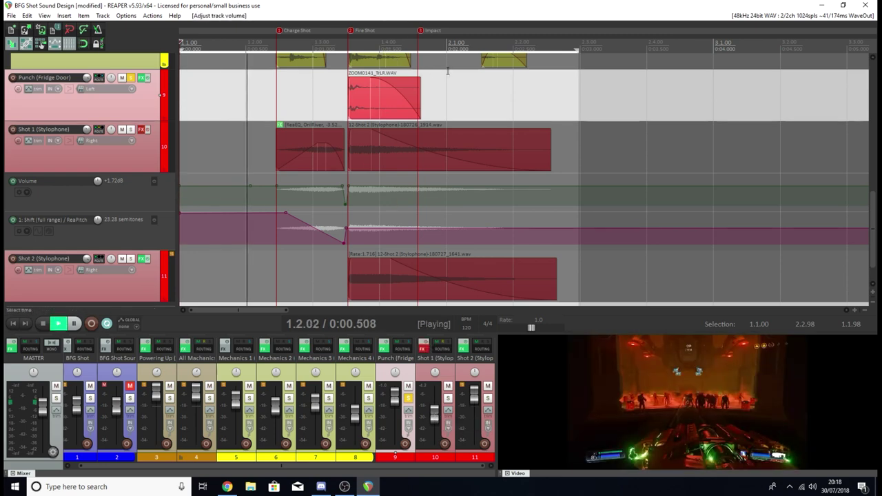
pyautogui.press('space')
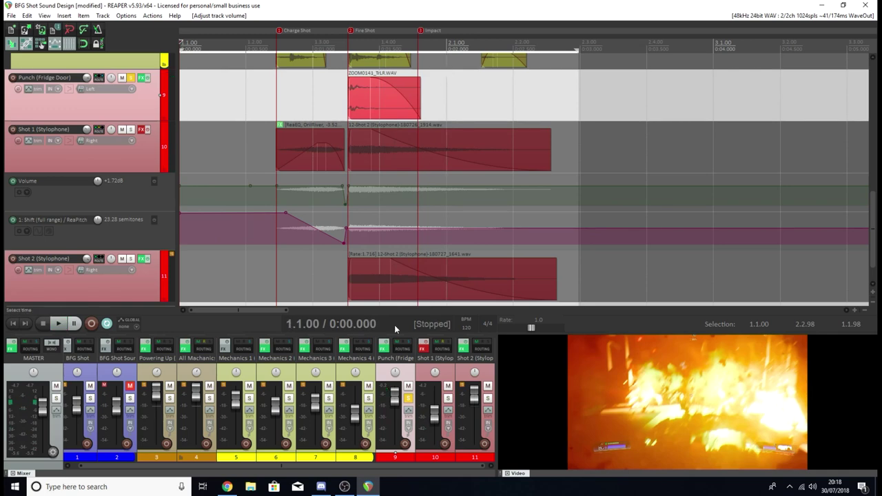
# Step: Bypass the effects on Punch (Fridge Door) and audition the unprocessed recording, leaving the edit cursor at 1.3.20
pyautogui.keyDown('ctrl'); pyautogui.click(383, 342); pyautogui.keyUp('ctrl')
pyautogui.press('space')
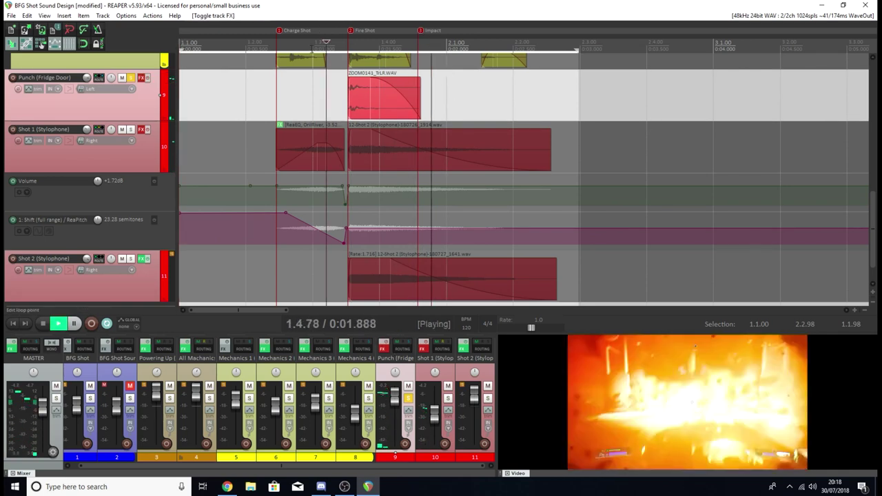
pyautogui.press('space')
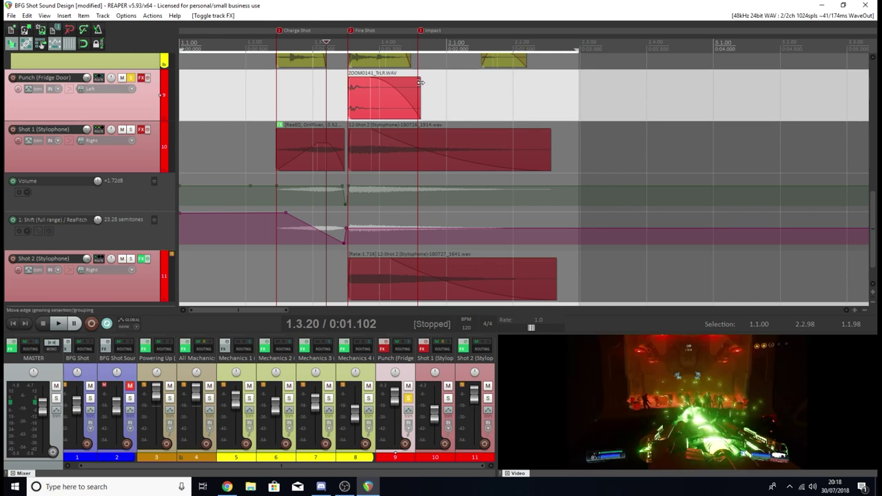
# Step: Stretch the Punch clip to a playback rate of 0.757 and audition the slowed, unprocessed recording
pyautogui.moveTo(418, 79); pyautogui.dragTo(443, 88)
pyautogui.press('space')
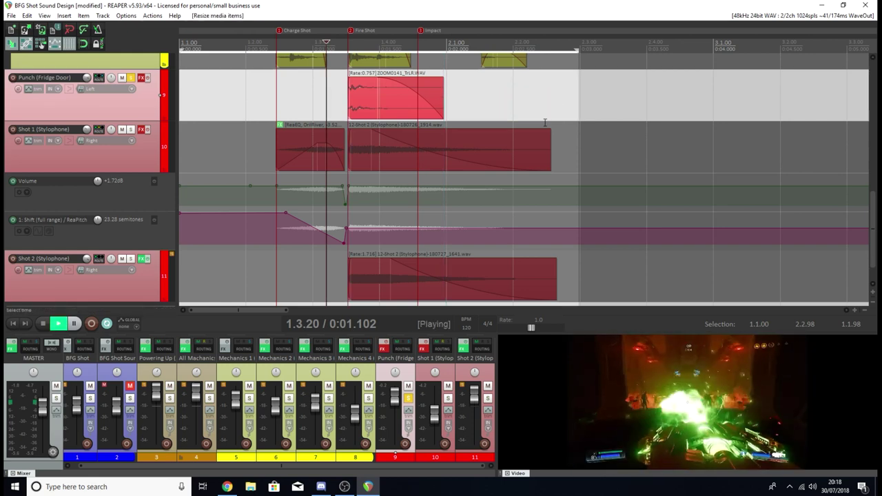
pyautogui.press('space')
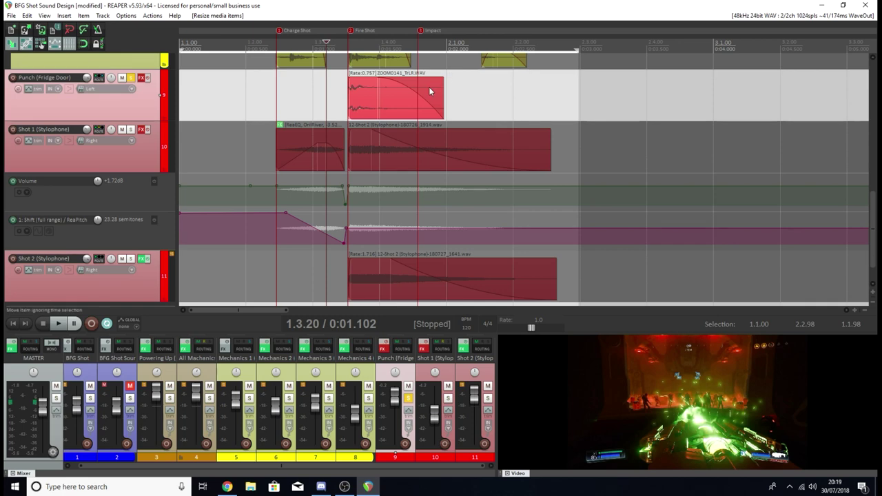
# Step: Re-enable the Punch (Fridge Door) effects, and examine RX 6 Voice De-noise and BC FreqAnalyst 2 in its FX chain
pyautogui.click(384, 348)
pyautogui.moveTo(390, 163)
pyautogui.mouseDown()
pyautogui.moveTo(428, 157)
pyautogui.moveTo(395, 175)
pyautogui.mouseUp()
pyautogui.click(310, 195)
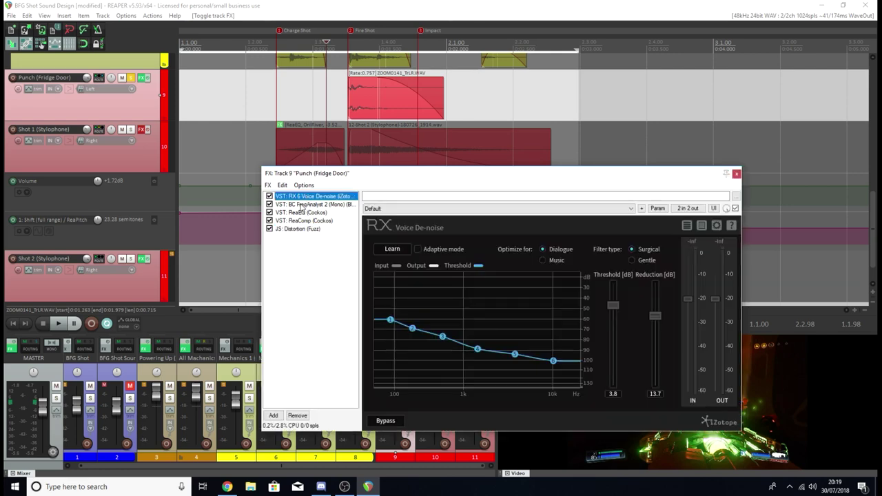
pyautogui.click(310, 204)
# Step: Set the frequency of ReaEQ's band 4 high shelf on Punch (Fridge Door) to 15036.1 Hz
pyautogui.click(303, 213)
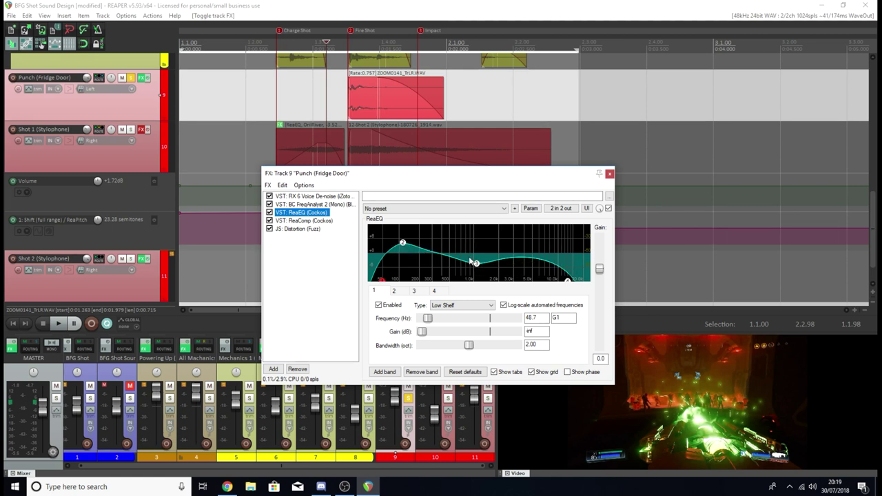
pyautogui.click(569, 281)
pyautogui.moveTo(571, 284); pyautogui.dragTo(572, 288)
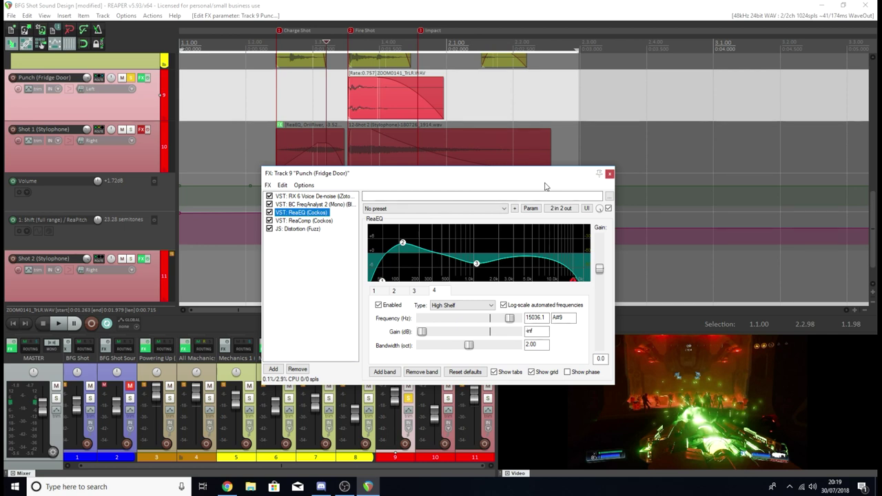
# Step: Examine the ReaComp and Distortion (Fuzz) settings in the Punch (Fridge Door) FX chain and close the chain
pyautogui.click(305, 221)
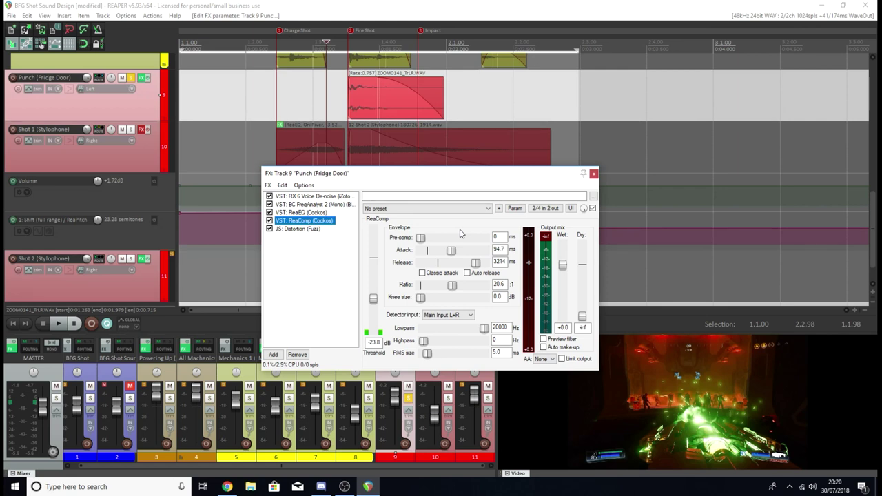
pyautogui.click(309, 228)
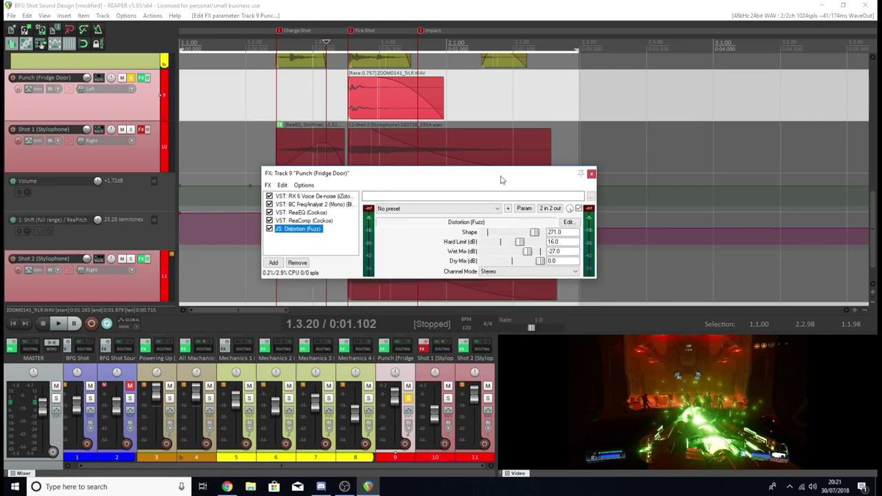
pyautogui.moveTo(501, 180); pyautogui.dragTo(435, 181)
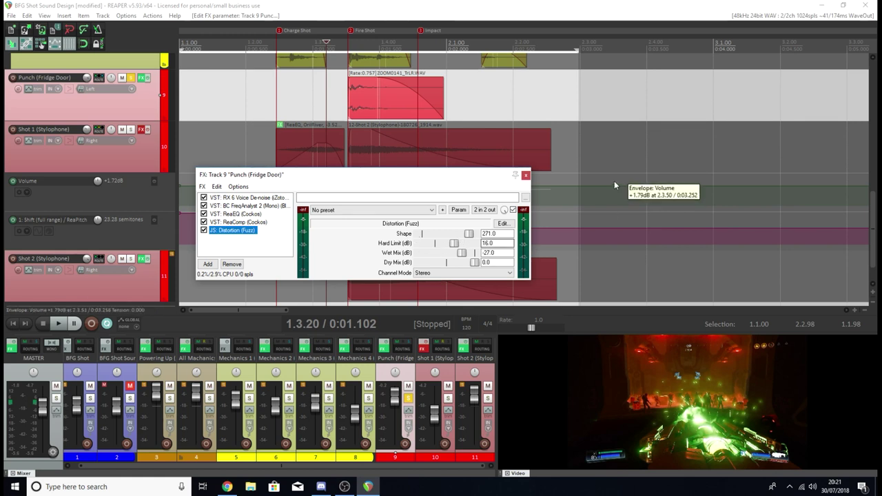
pyautogui.click(525, 176)
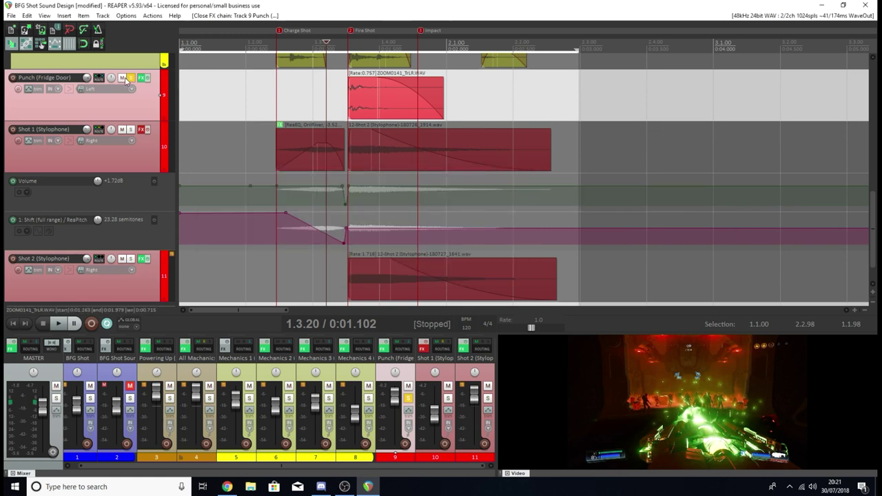
# Step: Switch the solo from Punch (Fridge Door) to Powering Up (Electric Razor) and audition it from the project start
pyautogui.click(407, 398)
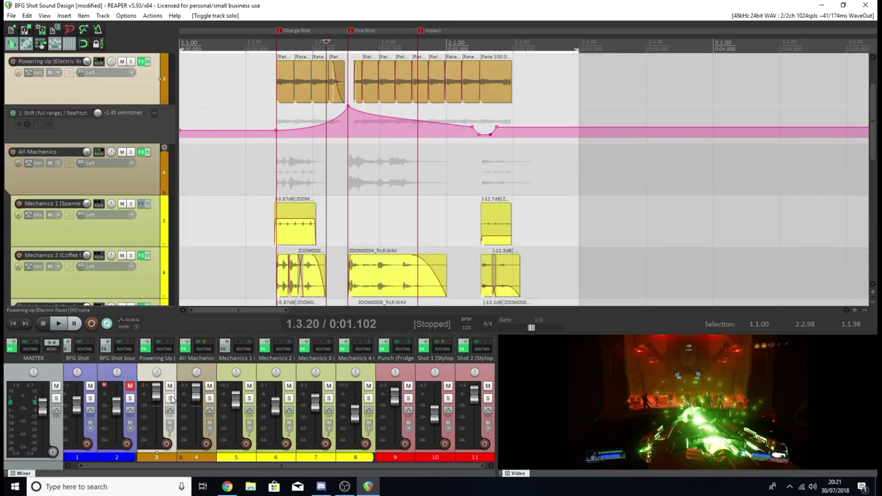
pyautogui.click(169, 398)
pyautogui.press('space')
pyautogui.press('space')
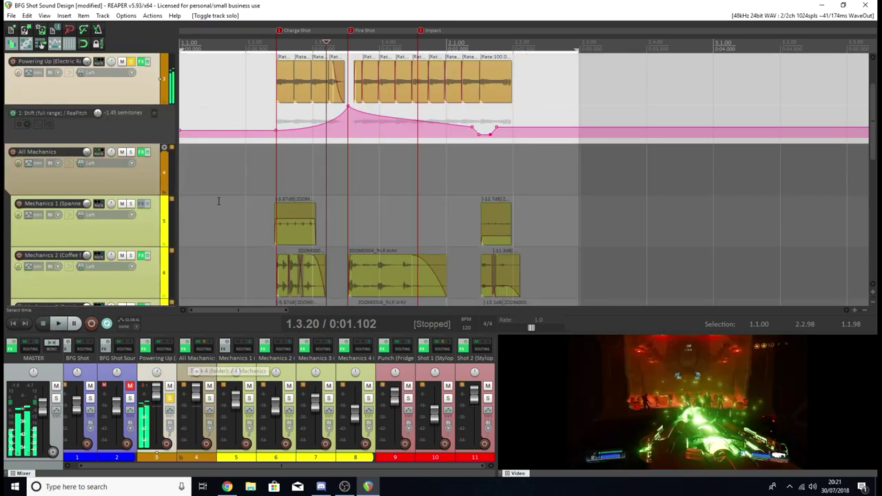
pyautogui.press('Home')
pyautogui.press('space')
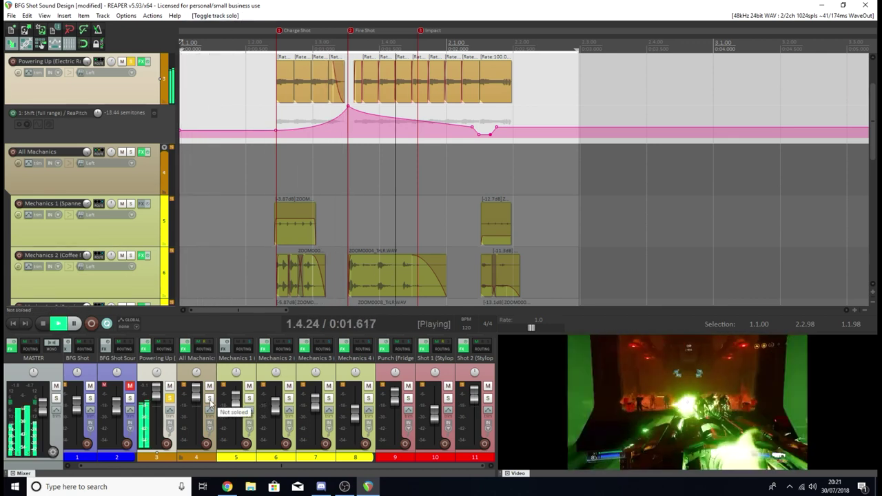
pyautogui.press('space')
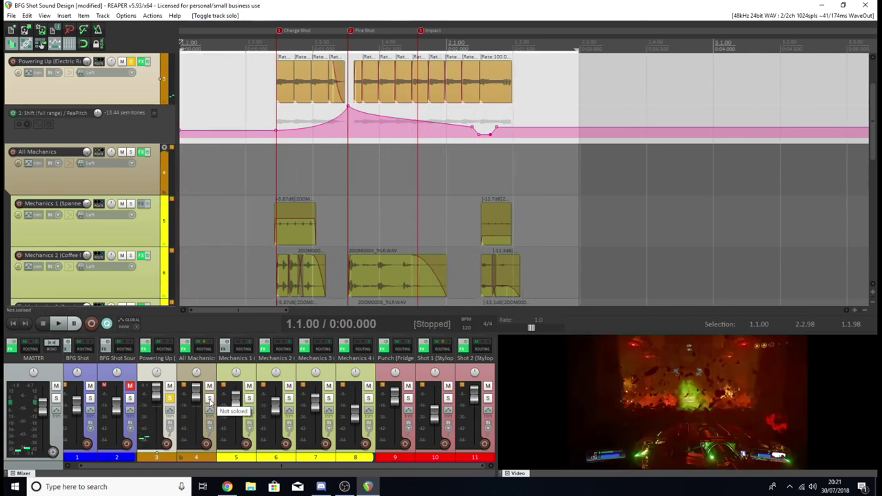
# Step: Add All Mechanics and Punch to the soloed Powering Up layer and audition the layers together
pyautogui.click(209, 398)
pyautogui.press('space')
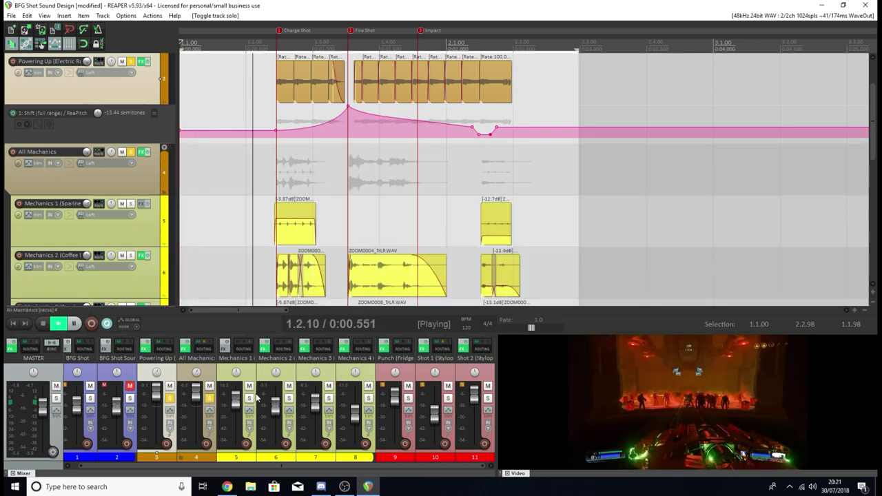
pyautogui.click(408, 397)
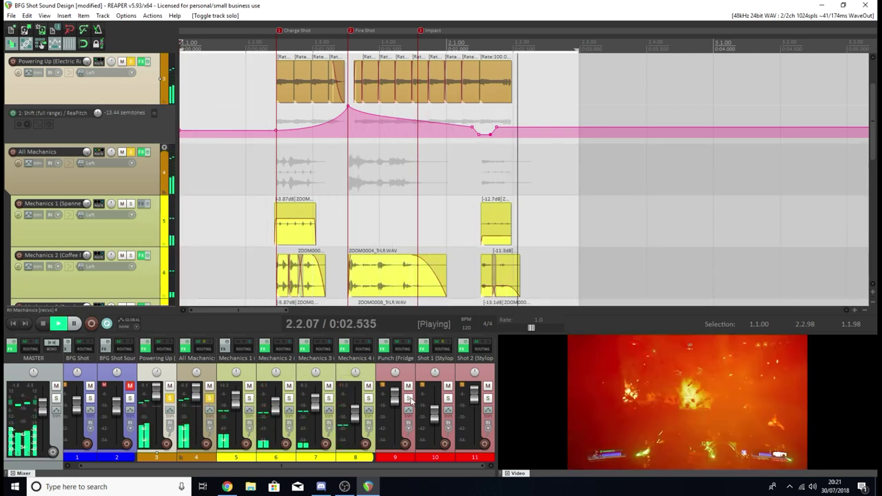
pyautogui.press('space')
pyautogui.press('space')
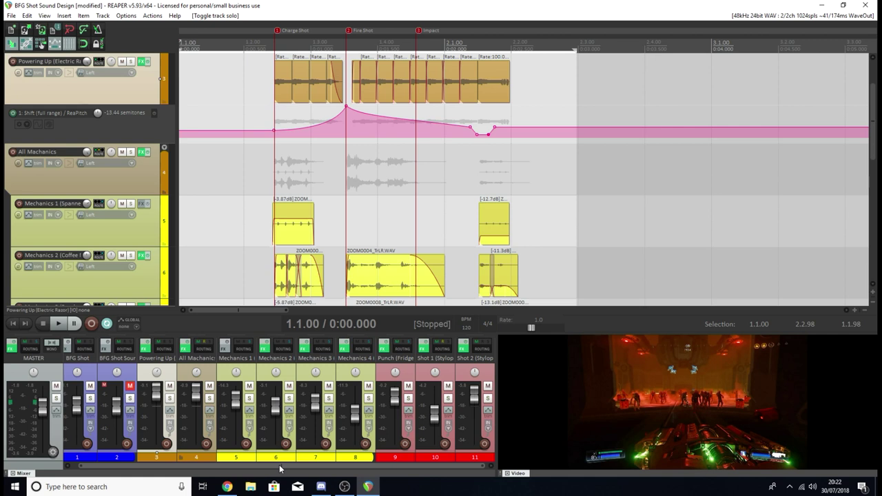
# Step: Solo Shot 1 (Stylophone), audition it from the project start, and extend the time selection's end to 2.3.01
pyautogui.click(446, 398)
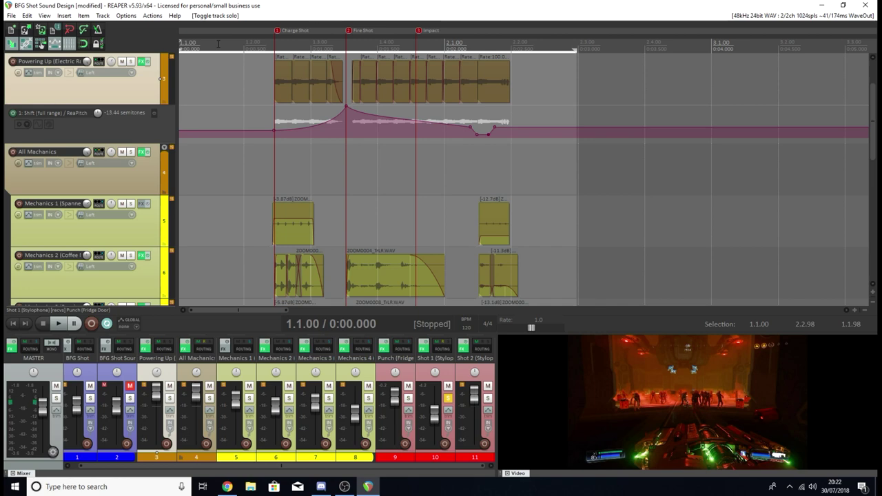
pyautogui.press('space')
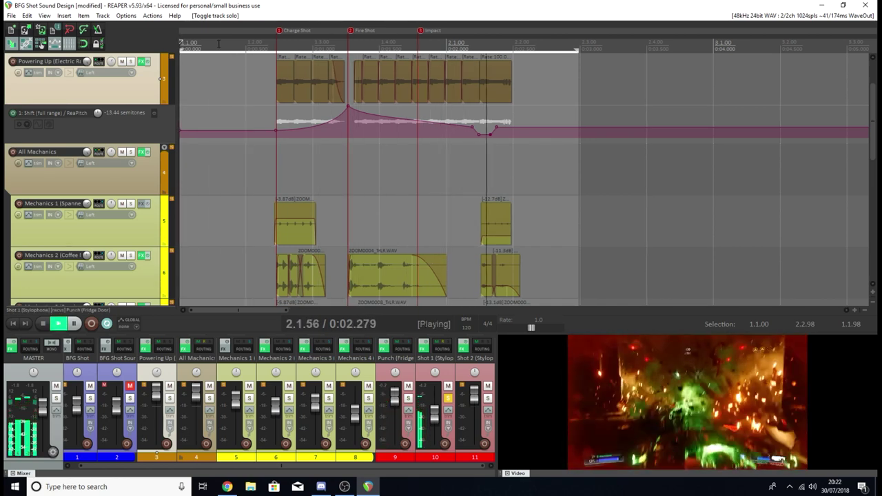
pyautogui.moveTo(217, 42); pyautogui.dragTo(220, 36)
pyautogui.press('Home')
pyautogui.press('space')
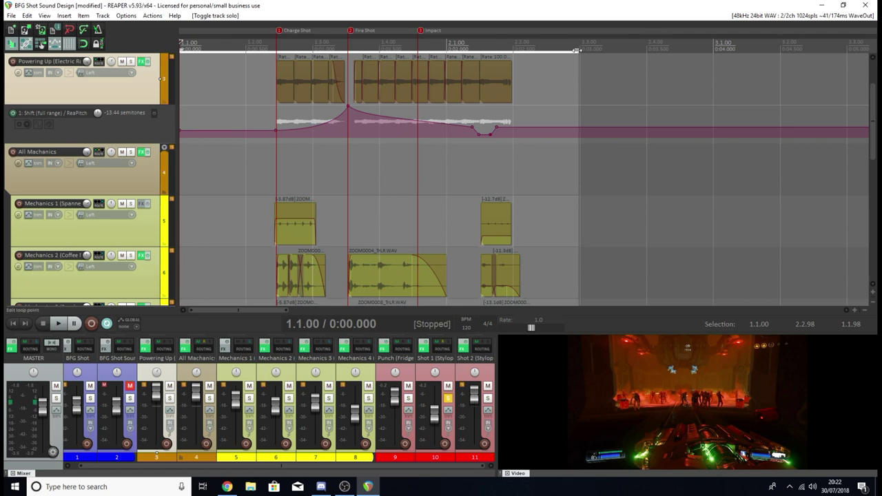
pyautogui.moveTo(578, 51); pyautogui.dragTo(579, 50)
# Step: Look over the Mechanics, Punch and Shot 1 tracks and their clips, keeping Shot 1 soloed
pyautogui.scroll(-3, 102, 243)
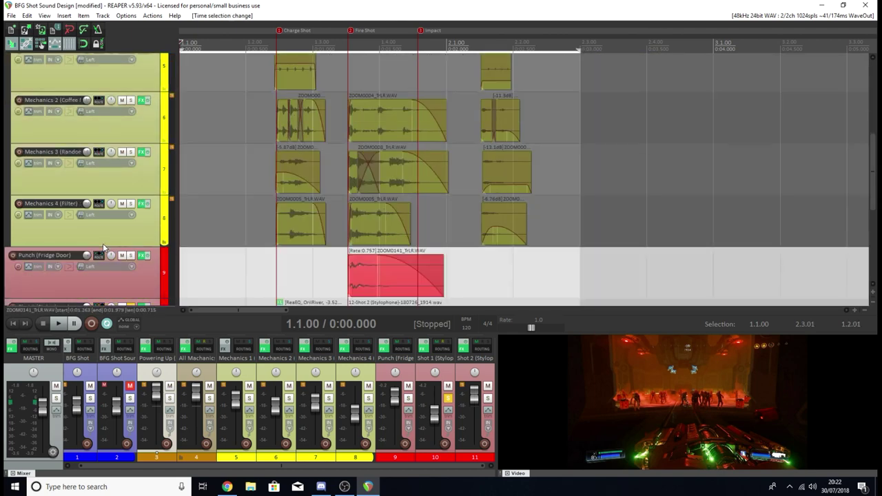
pyautogui.scroll(-2, 103, 243)
pyautogui.scroll(-1, 135, 177)
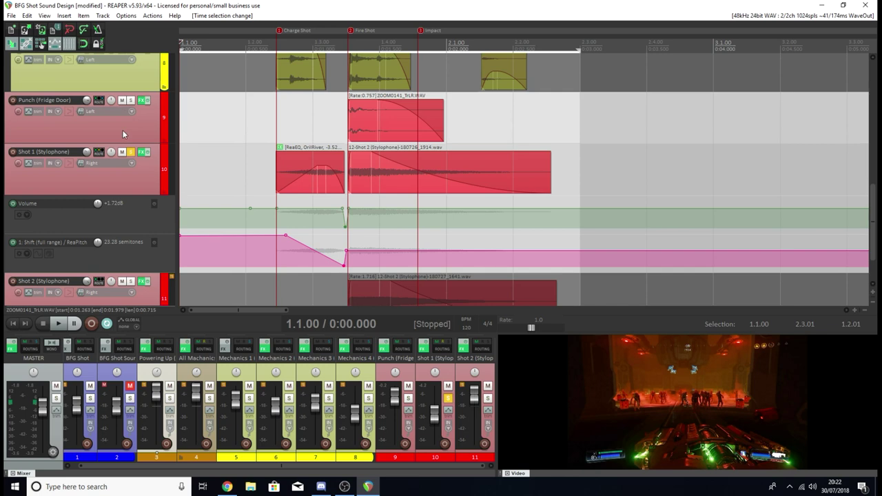
pyautogui.scroll(5, 122, 130)
pyautogui.scroll(-4, 124, 135)
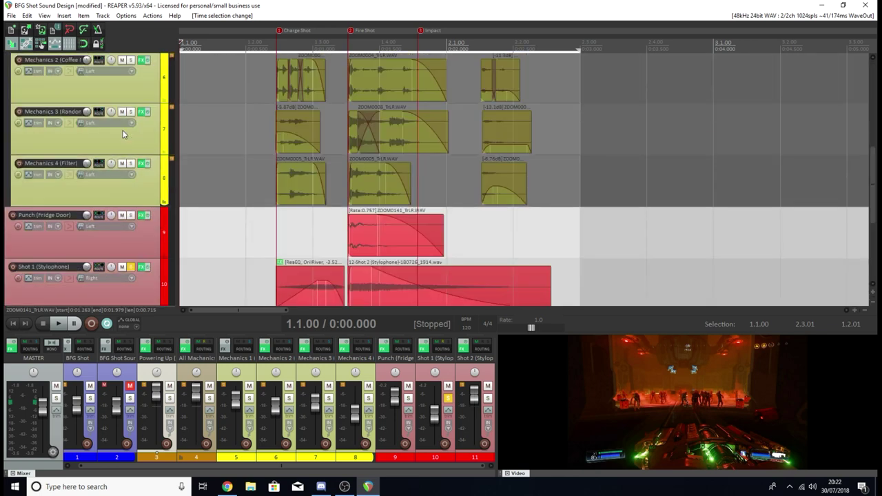
pyautogui.scroll(4, 124, 134)
pyautogui.scroll(-2, 133, 160)
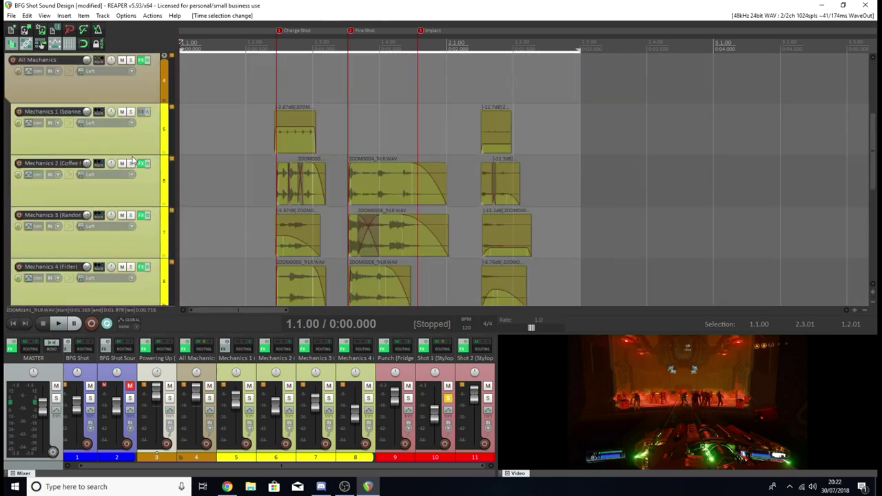
pyautogui.click(448, 398)
pyautogui.click(448, 398)
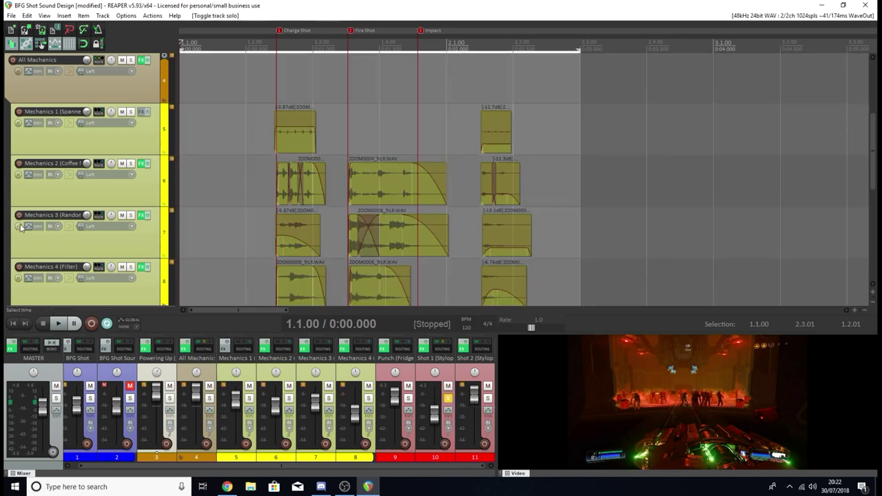
# Step: Bypass the track effects on Shot 1 (Stylophone)
pyautogui.scroll(-3, 99, 222)
pyautogui.scroll(2, 207, 222)
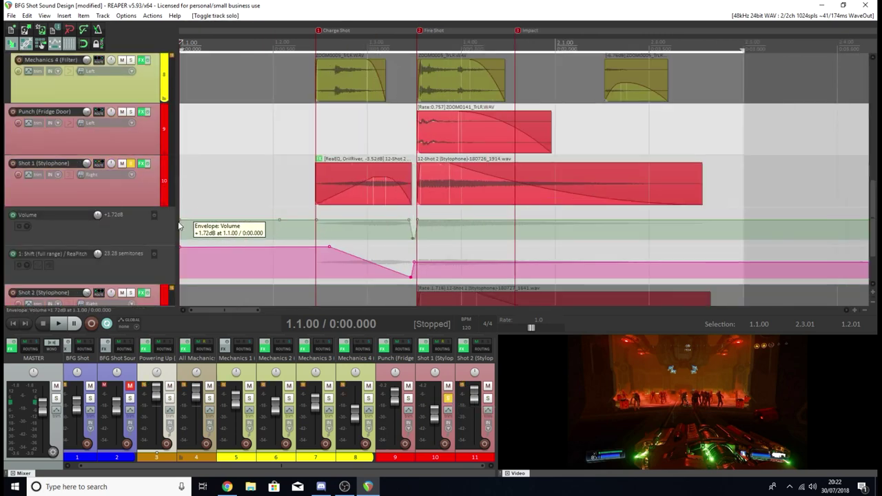
pyautogui.scroll(-1, 118, 177)
pyautogui.scroll(1, 117, 177)
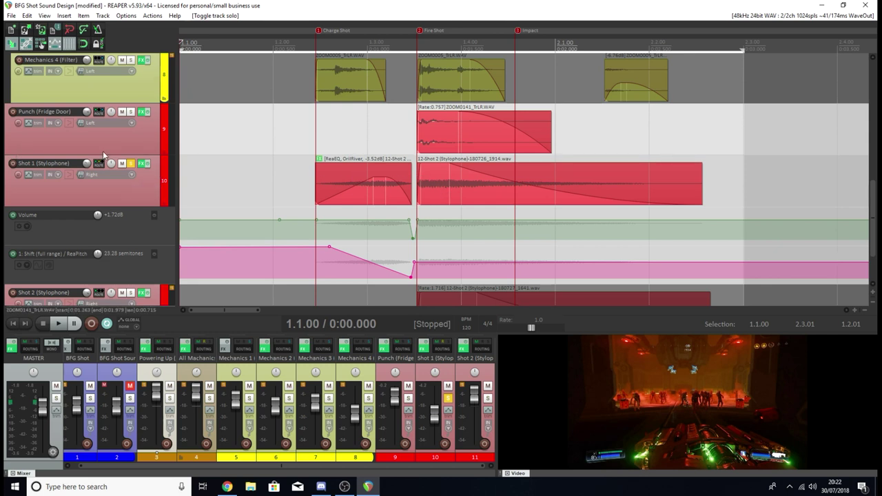
pyautogui.keyDown('ctrl'); pyautogui.click(422, 344); pyautogui.keyUp('ctrl')
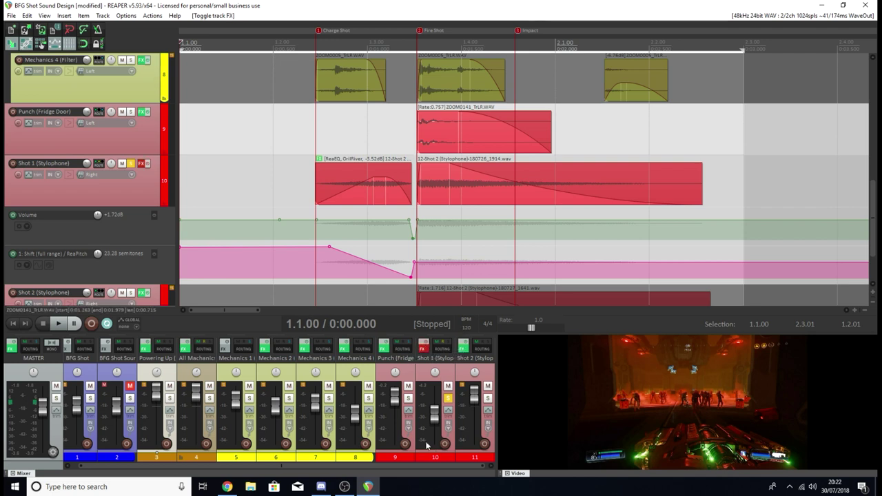
# Step: Switch to Chrome and examine the Amazon product page for the Stylophone pocket electronic organ
pyautogui.click(227, 487)
pyautogui.click(170, 5)
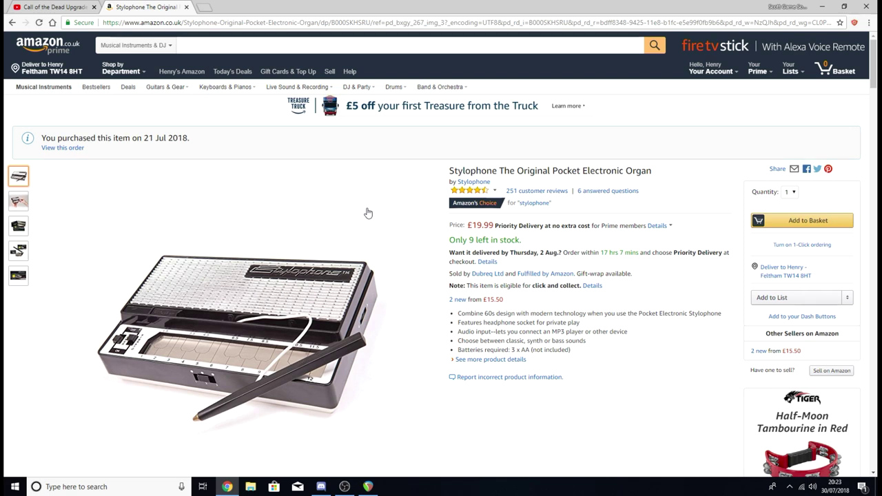
pyautogui.moveTo(220, 324)
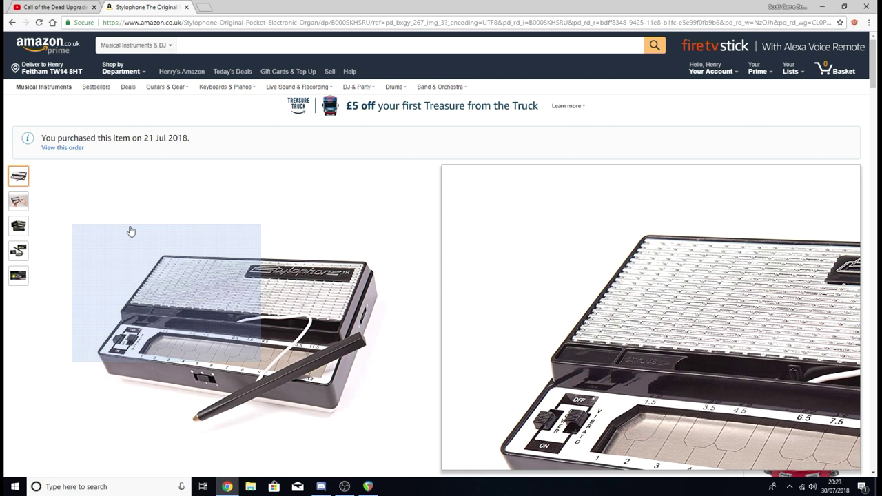
pyautogui.scroll(-3, 653, 237)
pyautogui.scroll(1, 466, 225)
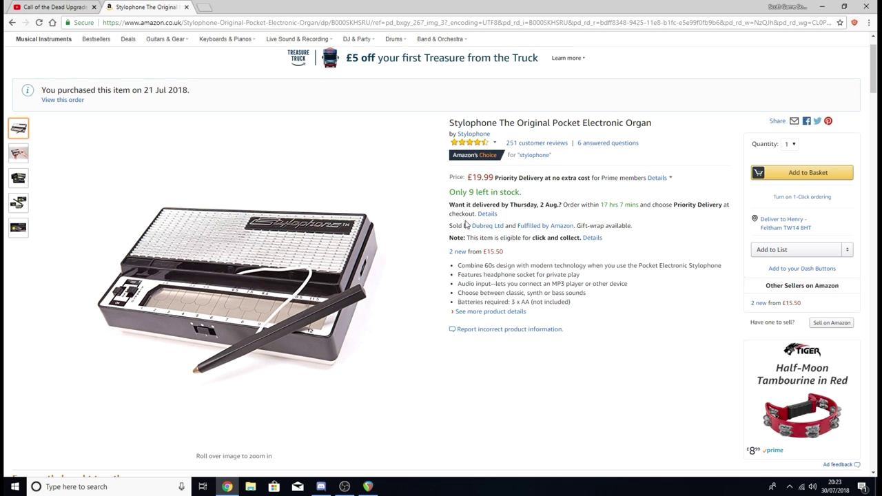
# Step: Switch back to REAPER and audition the unprocessed Shot 1 (Stylophone) recording, adjusting its volume fader between playbacks
pyautogui.click(368, 486)
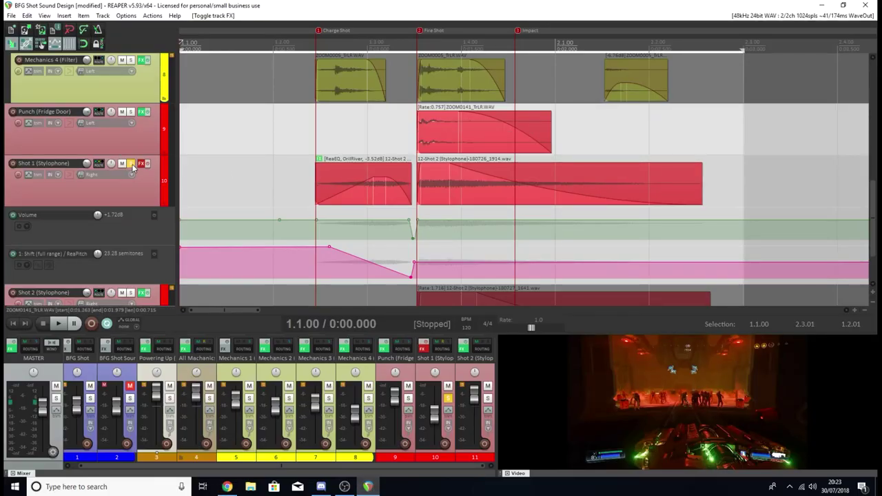
pyautogui.click(133, 168)
pyautogui.click(132, 168)
pyautogui.press('space')
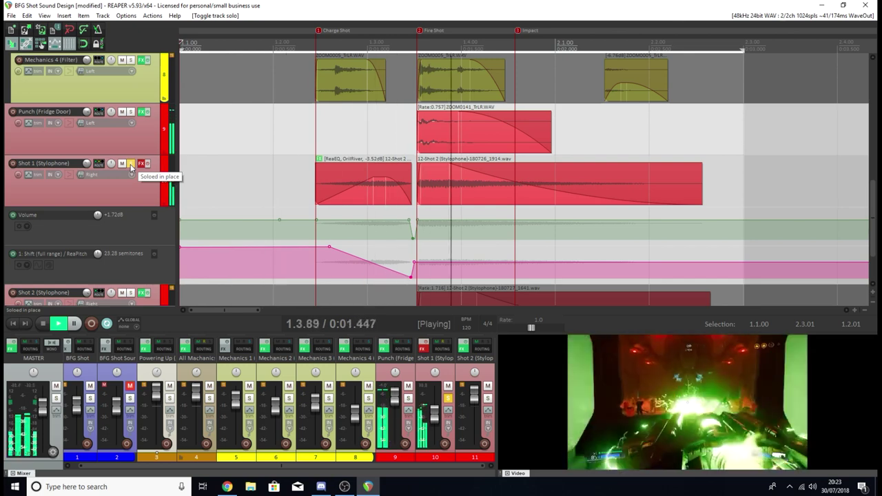
pyautogui.press('space')
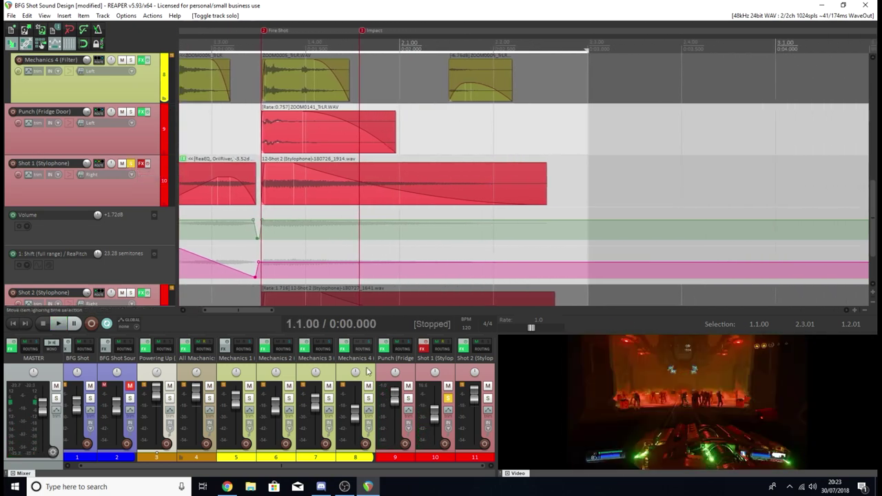
pyautogui.moveTo(438, 418)
pyautogui.mouseDown()
pyautogui.moveTo(433, 405)
pyautogui.moveTo(435, 420)
pyautogui.mouseUp()
pyautogui.press('space')
pyautogui.press('space')
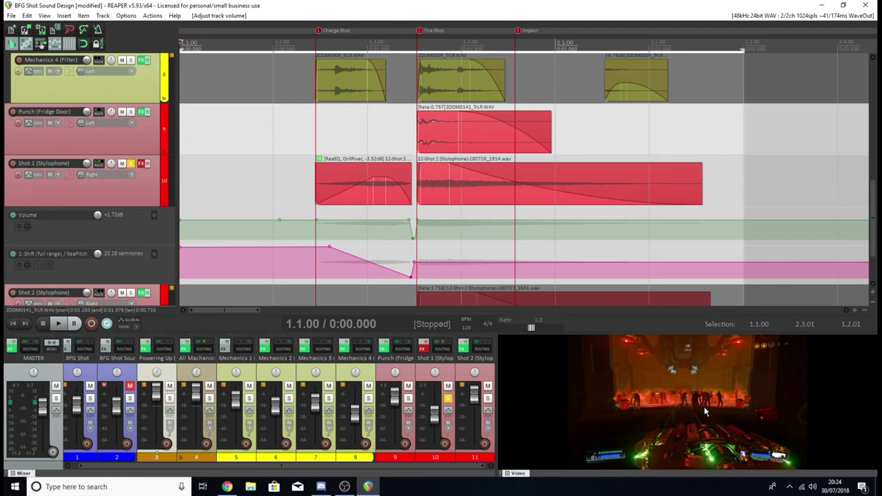
# Step: Raise Shot 1's volume fader and play the recording again with its effects bypassed
pyautogui.click(424, 343)
pyautogui.click(424, 343)
pyautogui.moveTo(435, 419); pyautogui.dragTo(436, 412)
pyautogui.press('space')
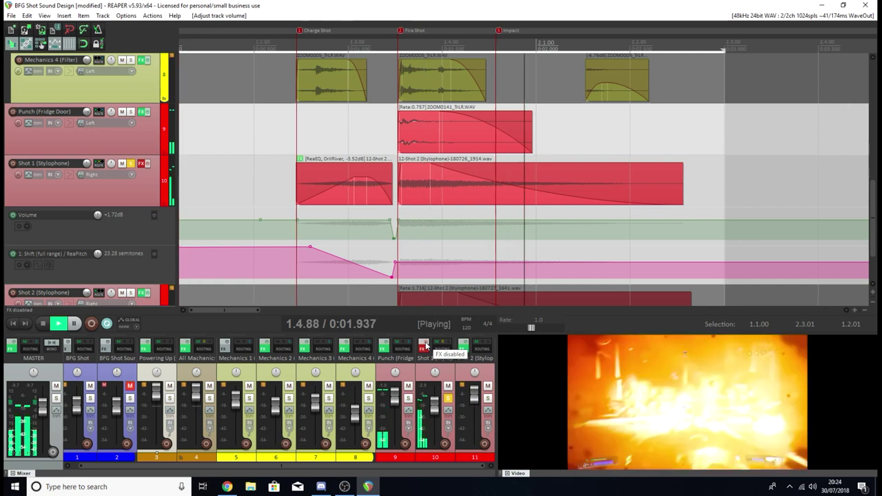
# Step: Re-enable Shot 1's effects and audition them at a lowered fader level, leaving the edit cursor at the Fire Shot marker
pyautogui.click(425, 346)
pyautogui.press('space')
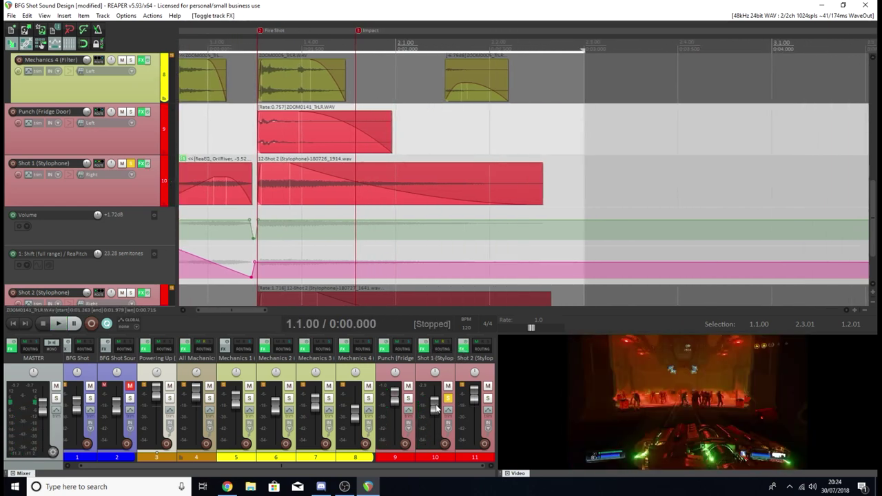
pyautogui.moveTo(436, 408); pyautogui.dragTo(436, 419)
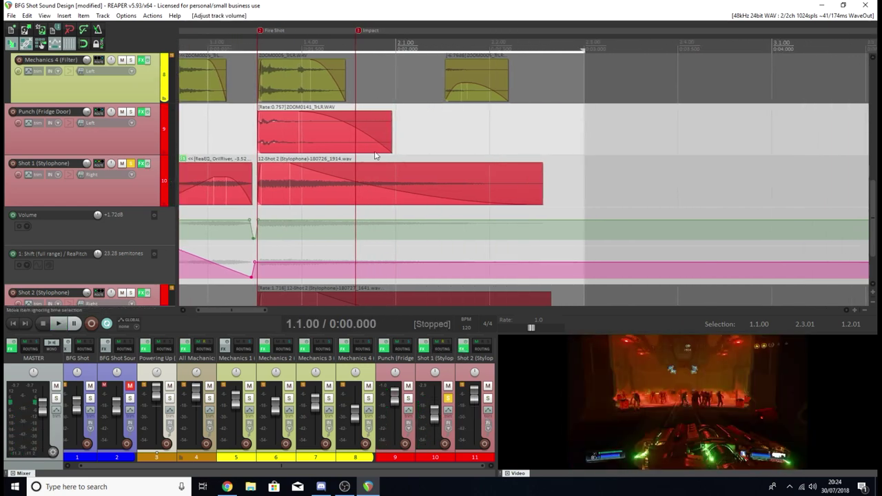
pyautogui.press('space')
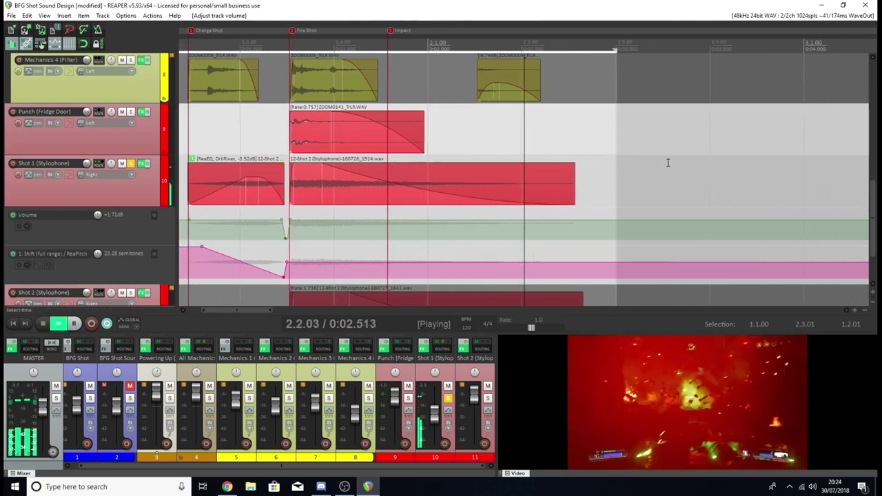
pyautogui.press('space')
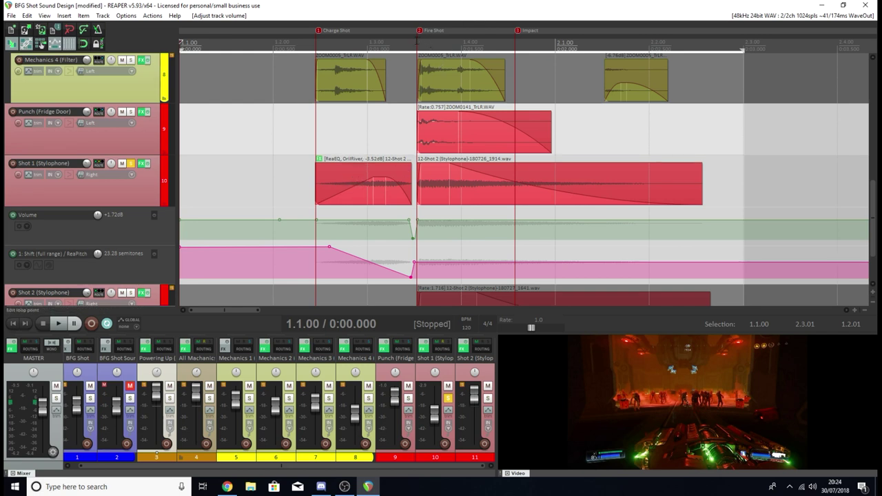
pyautogui.click(416, 41)
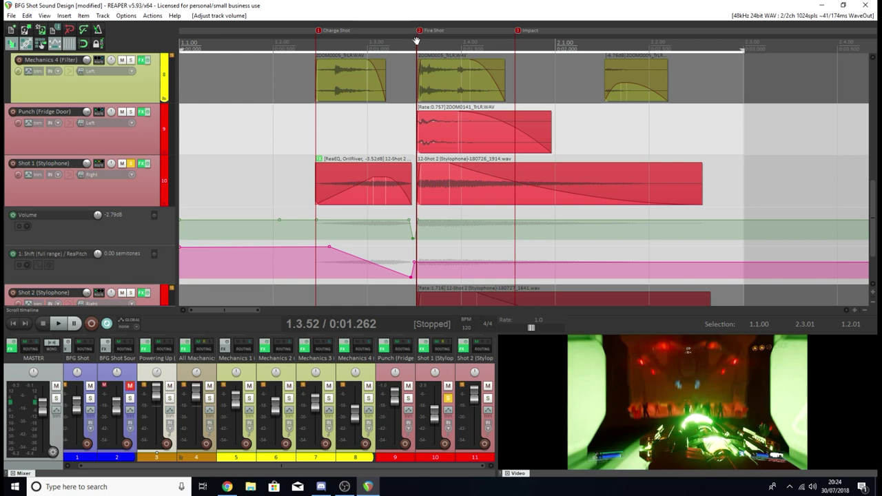
# Step: Play the processed Shot 1 layer from the Fire Shot marker and return the edit cursor to that marker
pyautogui.press('space')
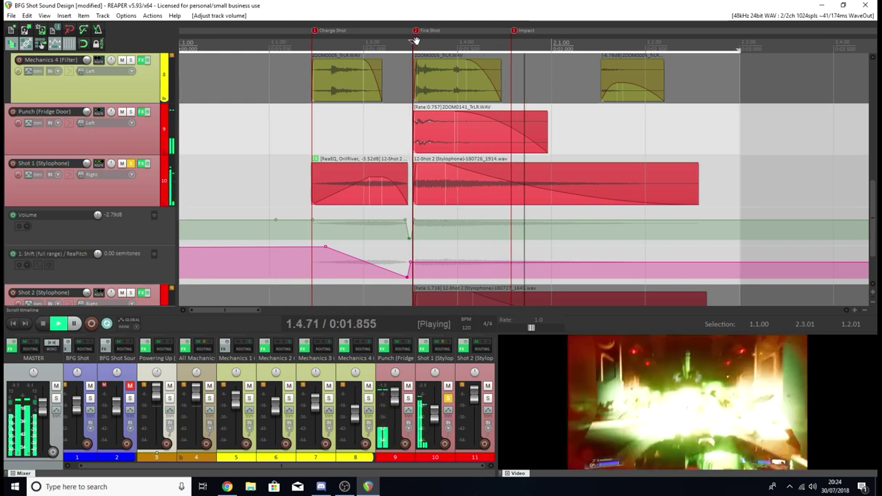
pyautogui.press('space')
pyautogui.press('Home')
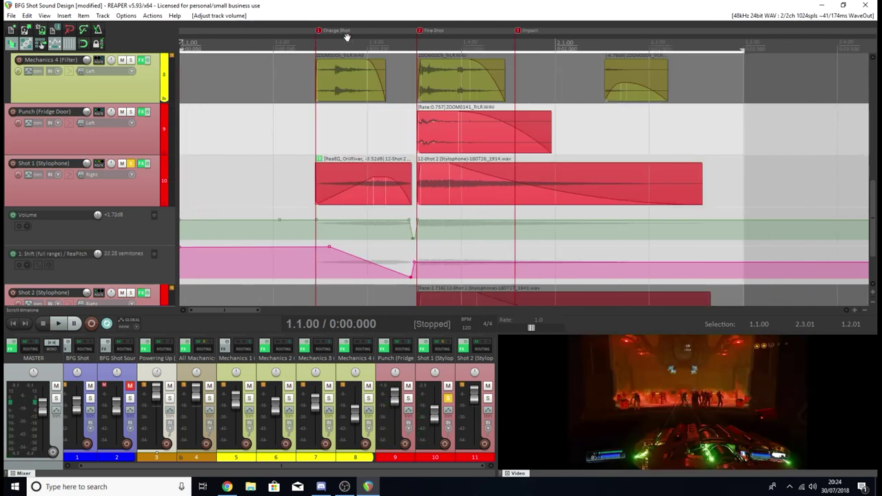
pyautogui.click(416, 43)
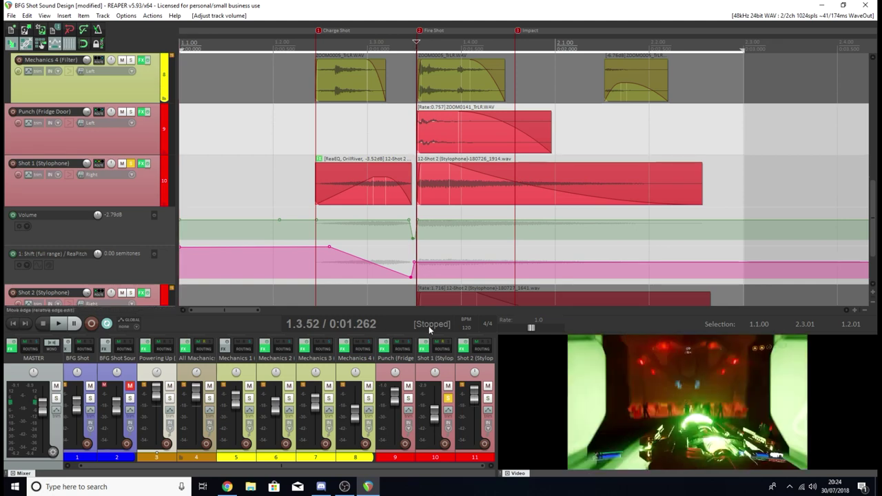
# Step: Open Shot 1's FX chain and examine the RX 6 Voice De-noise and ReaEQ settings
pyautogui.rightClick(427, 356)
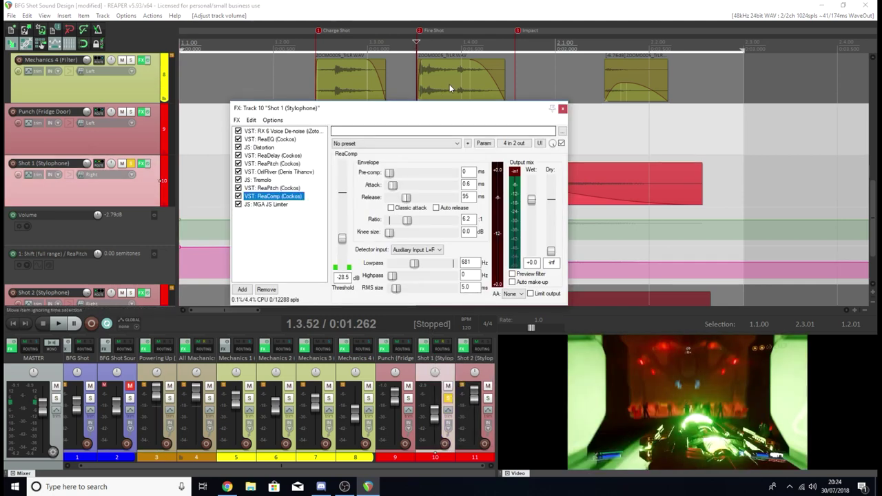
pyautogui.click(451, 418)
pyautogui.moveTo(444, 109); pyautogui.dragTo(452, 126)
pyautogui.click(303, 149)
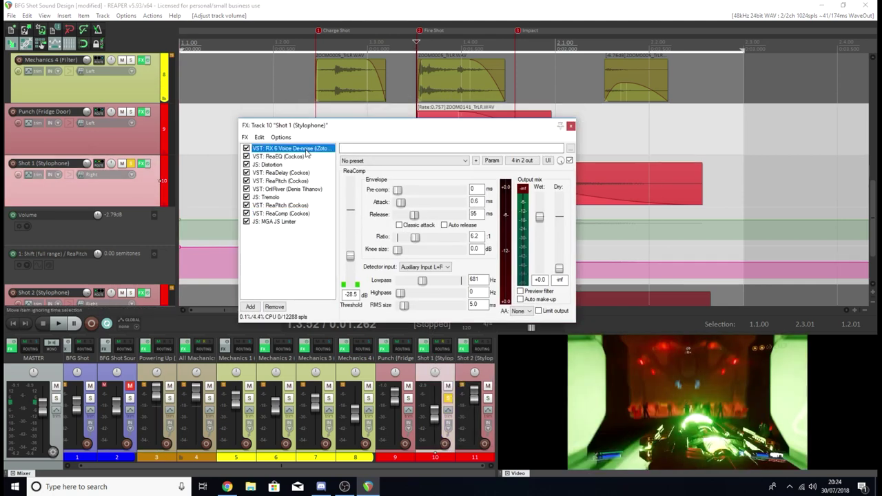
pyautogui.click(279, 157)
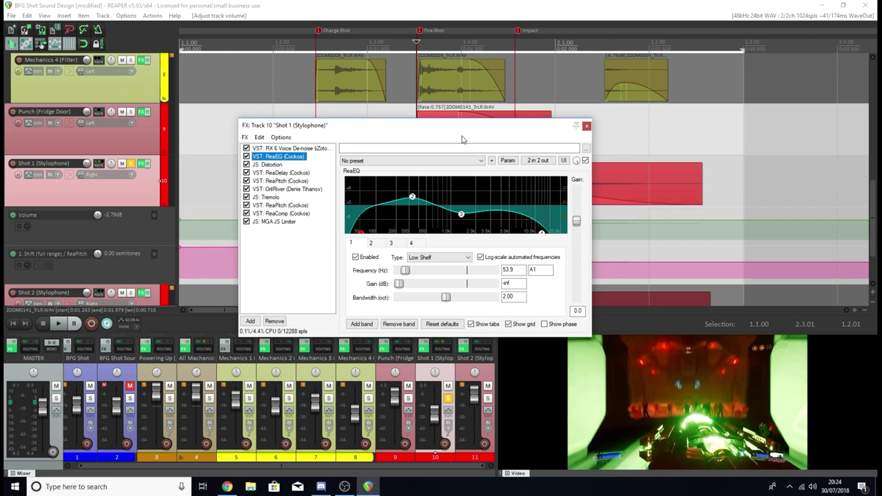
pyautogui.press('Up')
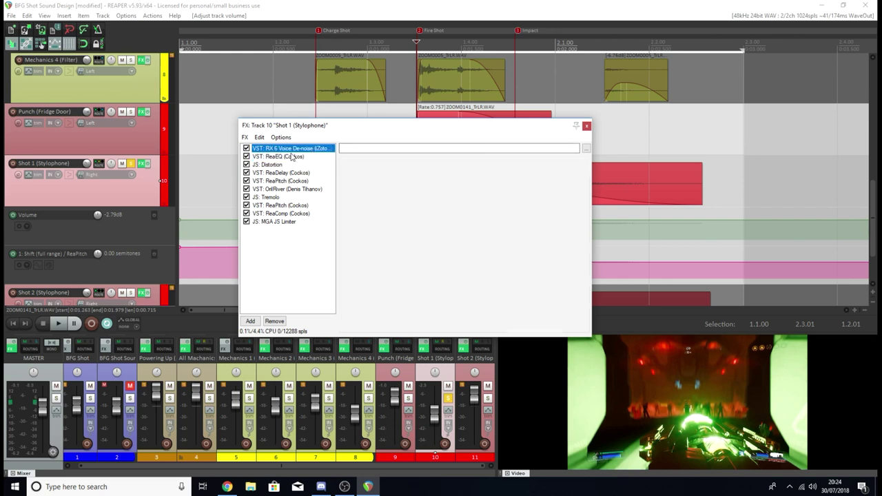
pyautogui.press('Down')
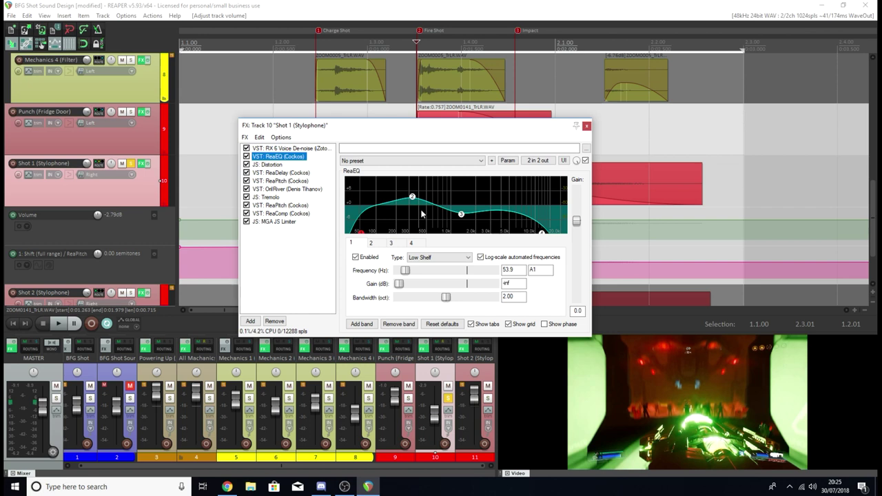
# Step: Switch to Chrome and play the Call of the Dead upgraded Scavenger video on YouTube in theater mode from 0:23
pyautogui.click(227, 486)
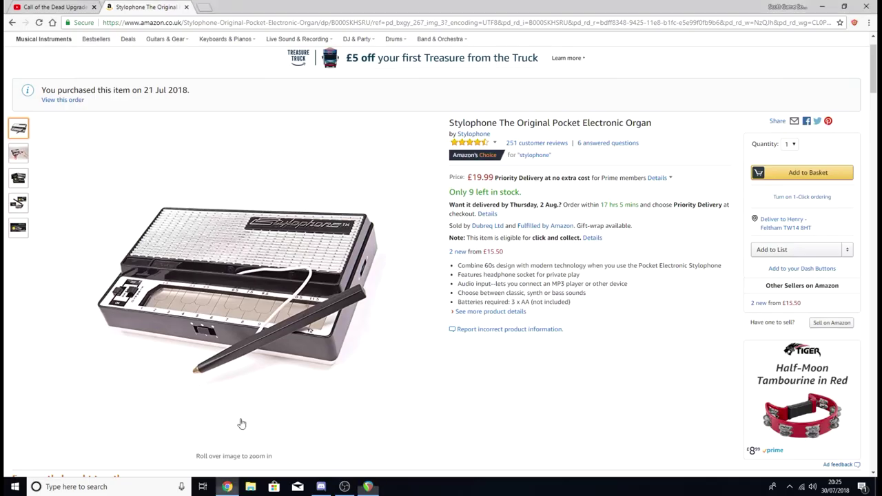
pyautogui.click(55, 6)
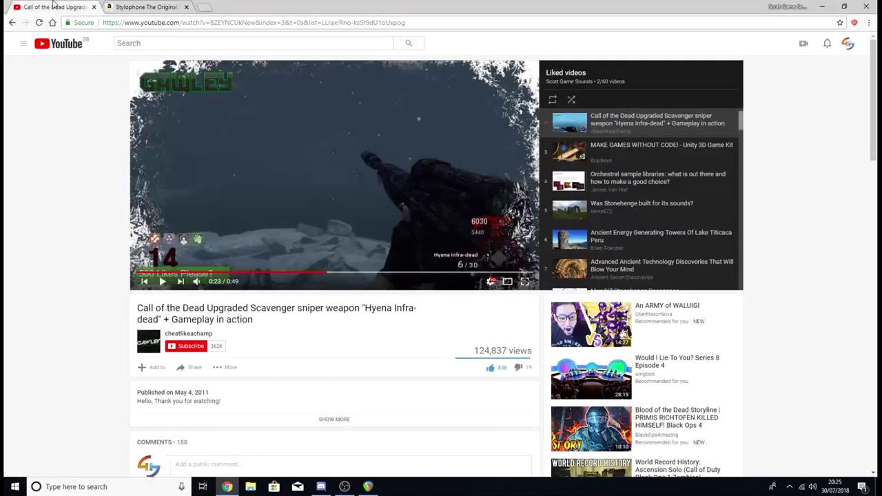
pyautogui.click(507, 281)
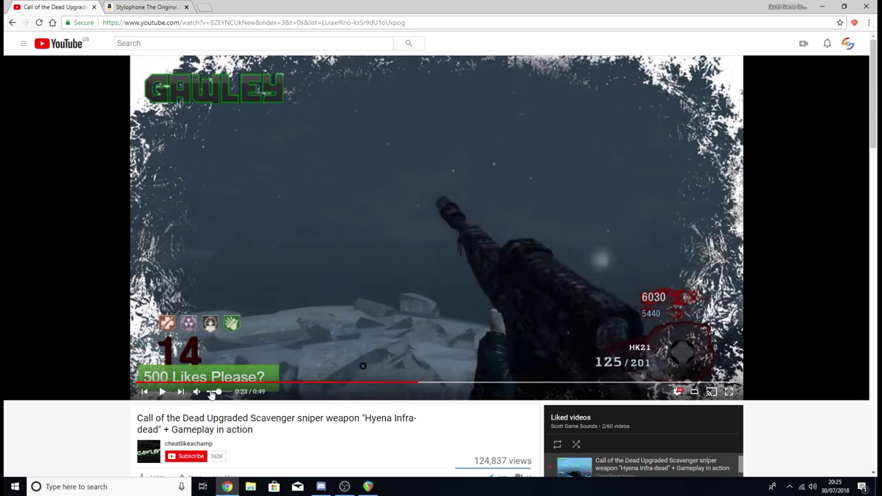
pyautogui.click(362, 284)
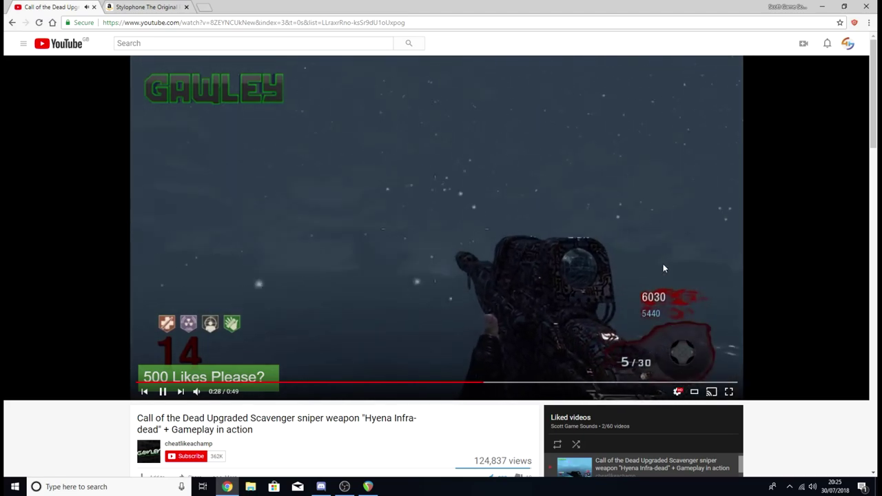
pyautogui.click(511, 260)
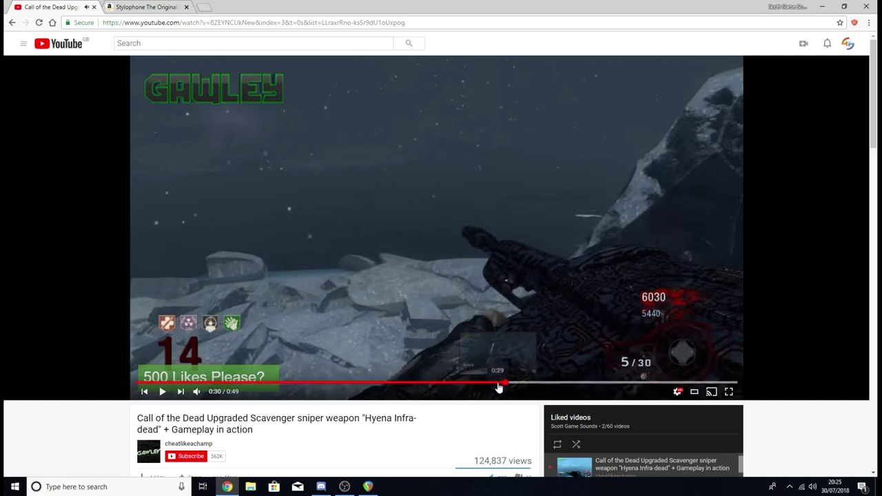
# Step: Replay the Scavenger explosion in the video from around 0:28 and pause it after the blast
pyautogui.click(495, 381)
pyautogui.press('space')
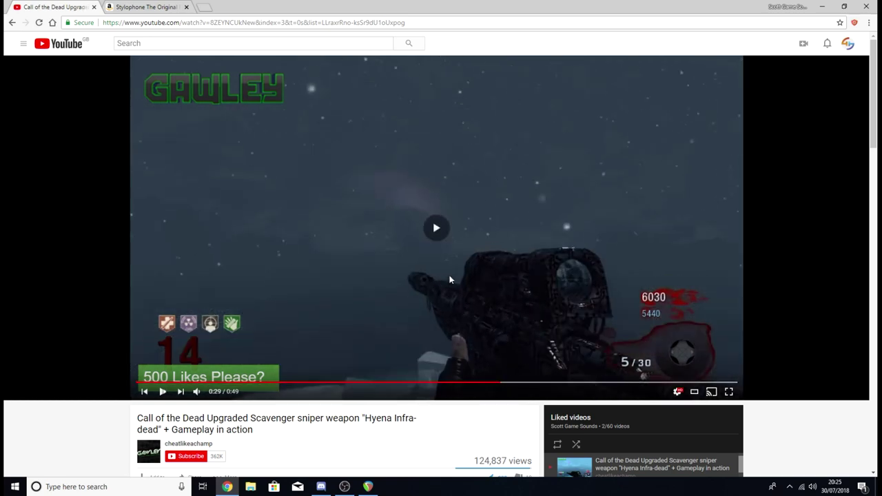
pyautogui.press('space')
pyautogui.click(487, 382)
pyautogui.click(463, 336)
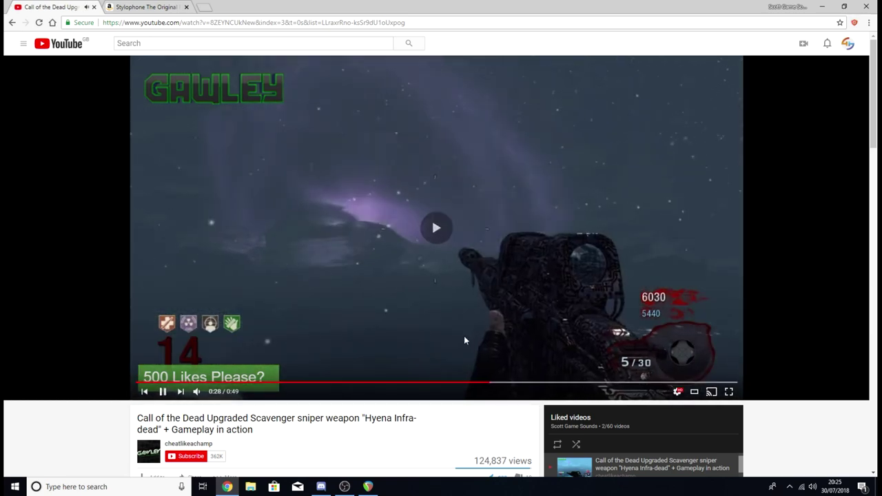
pyautogui.click(357, 154)
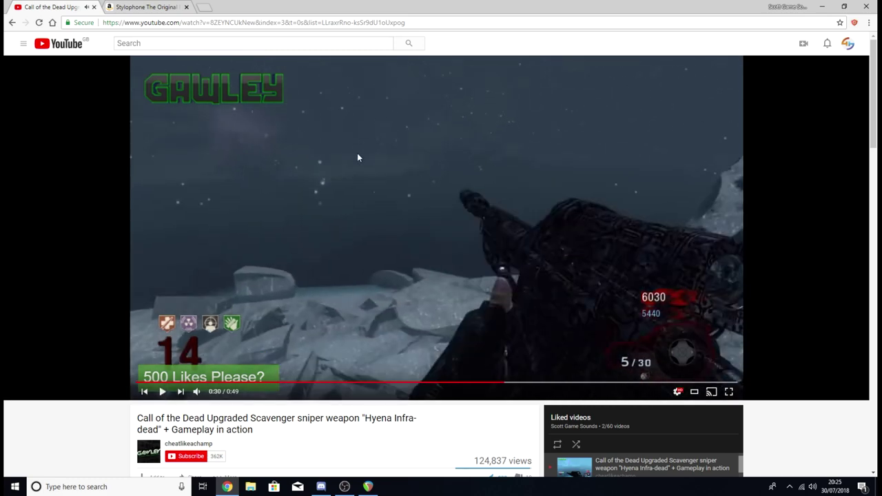
# Step: Switch back to REAPER, close Shot 1's FX chain and audition the layer from just before the Charge Shot marker
pyautogui.click(368, 486)
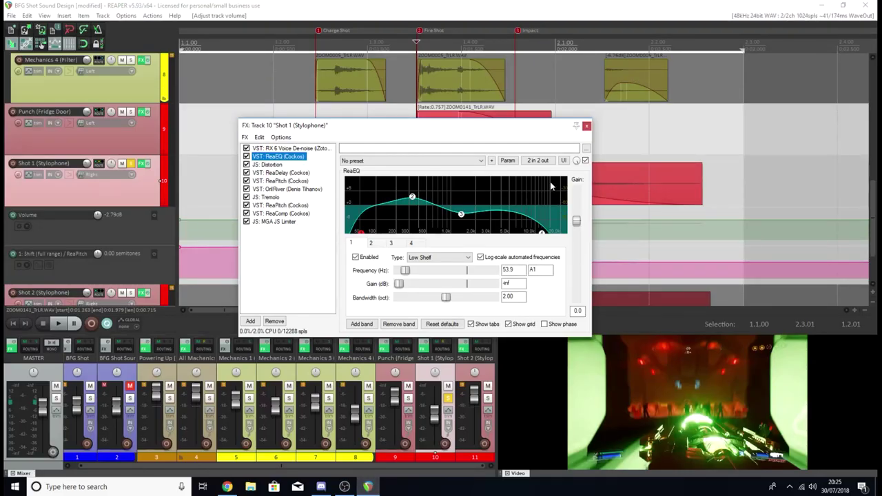
pyautogui.click(586, 127)
pyautogui.press('space')
pyautogui.press('space')
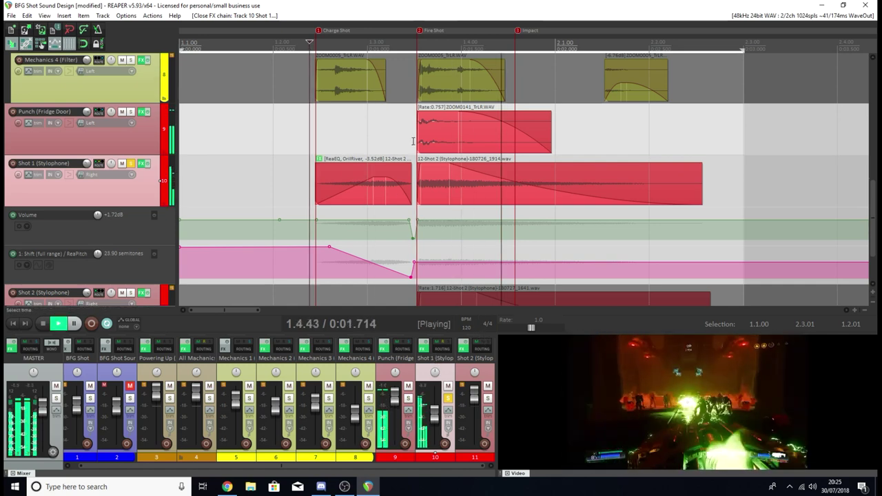
pyautogui.press('space')
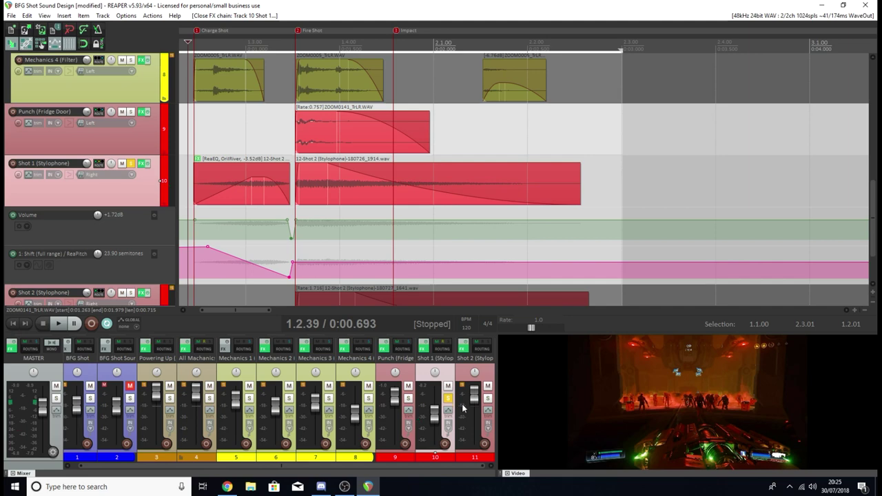
# Step: Reopen Shot 1's FX chain, view the Distortion settings and bypass every effect except RX 6 Voice De-noise
pyautogui.click(423, 343)
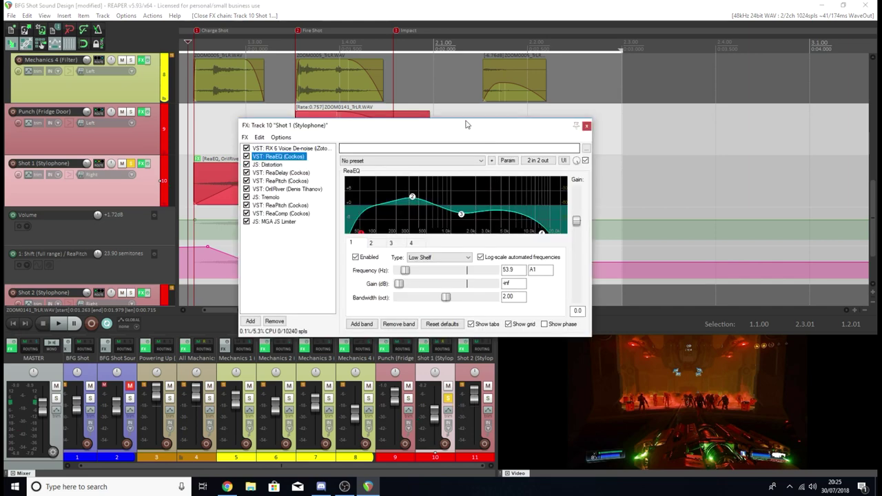
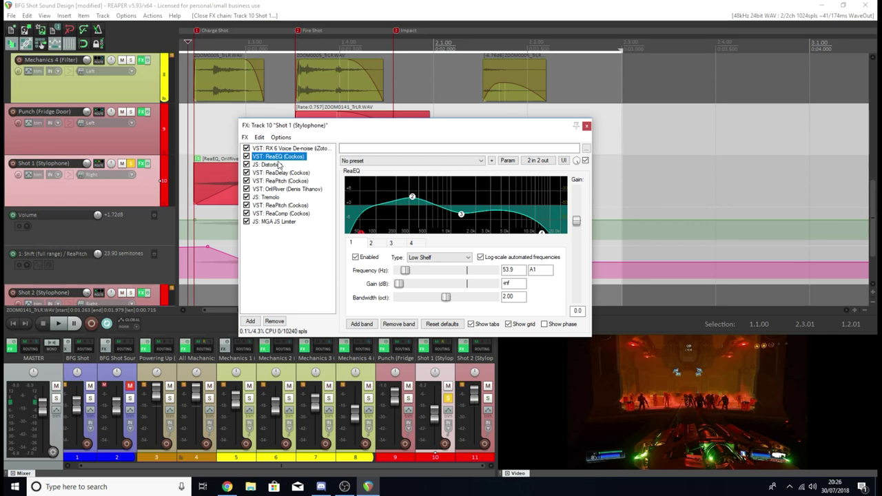
pyautogui.click(269, 167)
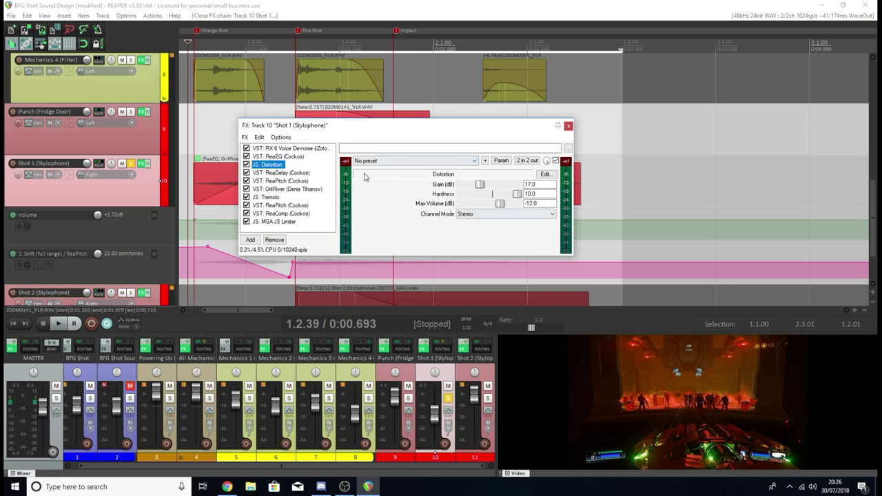
pyautogui.click(246, 148)
pyautogui.click(247, 165)
pyautogui.click(246, 173)
pyautogui.click(246, 181)
pyautogui.click(246, 189)
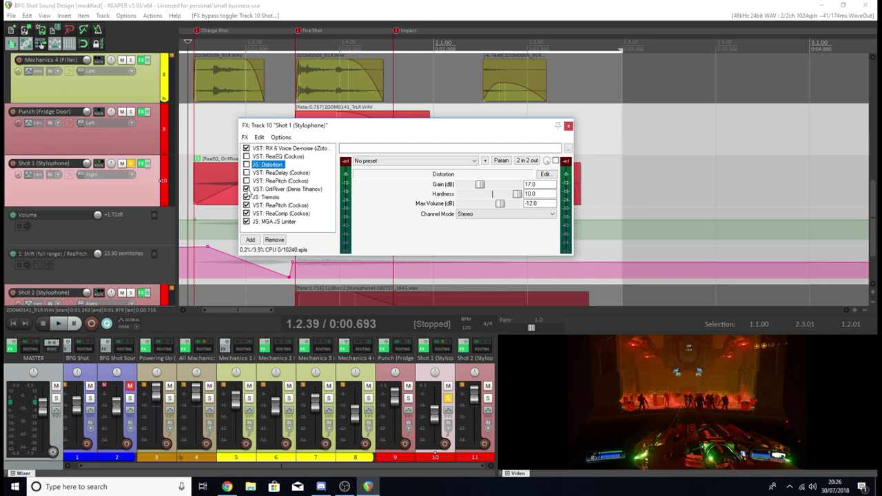
pyautogui.click(246, 197)
pyautogui.click(247, 205)
pyautogui.click(246, 214)
pyautogui.click(246, 221)
# Step: Raise Shot 1's volume fader, re-enable ReaEQ and audition the layer
pyautogui.click(435, 414)
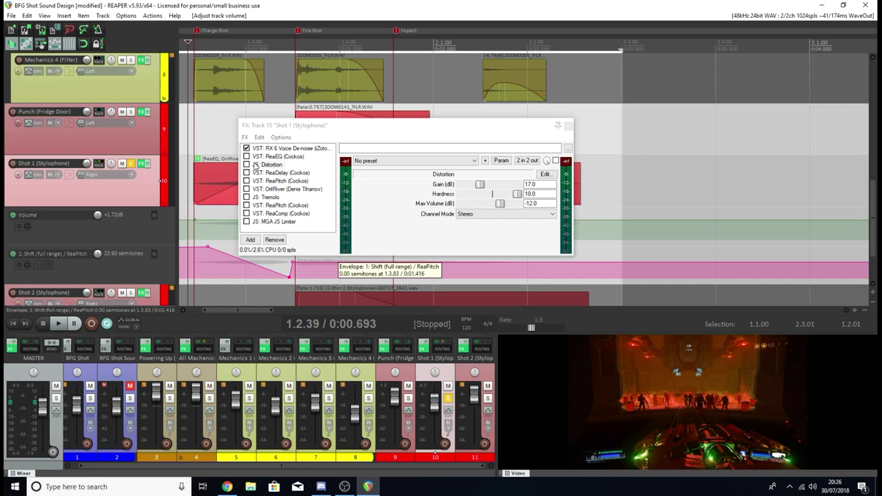
pyautogui.click(247, 156)
pyautogui.press('space')
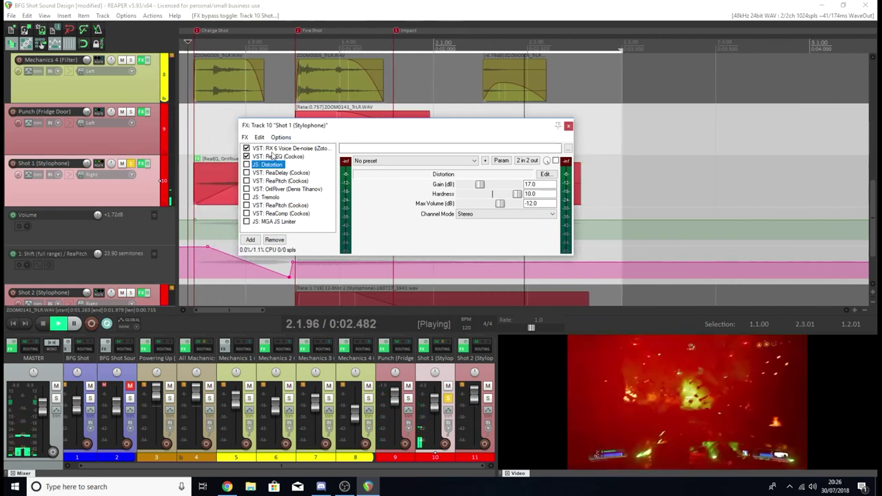
# Step: Re-enable the Distortion effect on Shot 1 and audition the layer with it
pyautogui.click(246, 165)
pyautogui.press('space')
pyautogui.press('space')
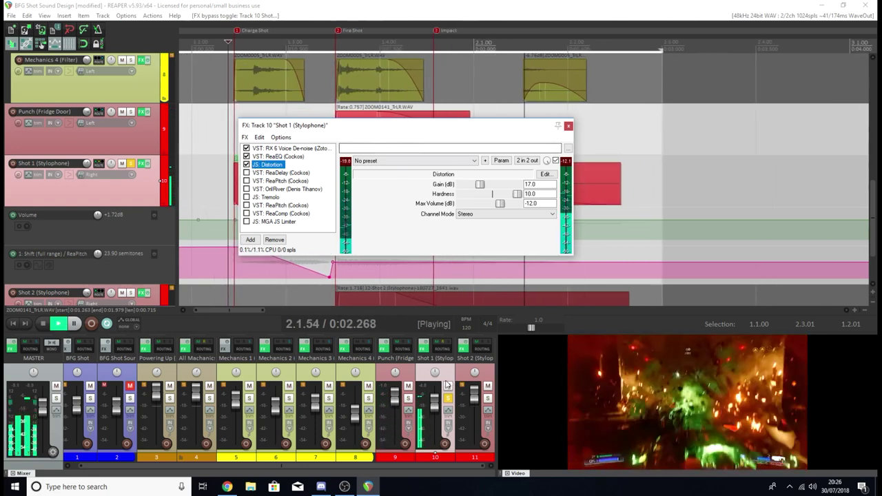
pyautogui.press('space')
# Step: Re-enable ReaDelay with its "stock - large room" preset and audition Shot 1, lowering its volume fader
pyautogui.press('Down')
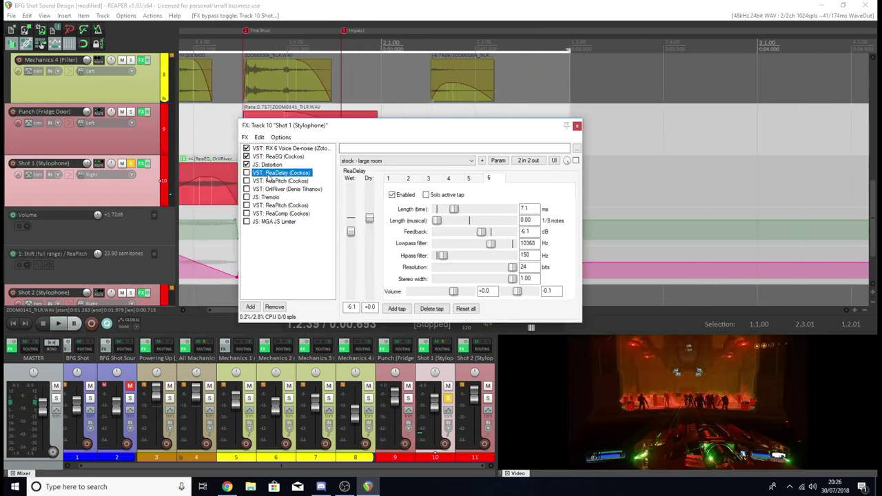
pyautogui.click(435, 405)
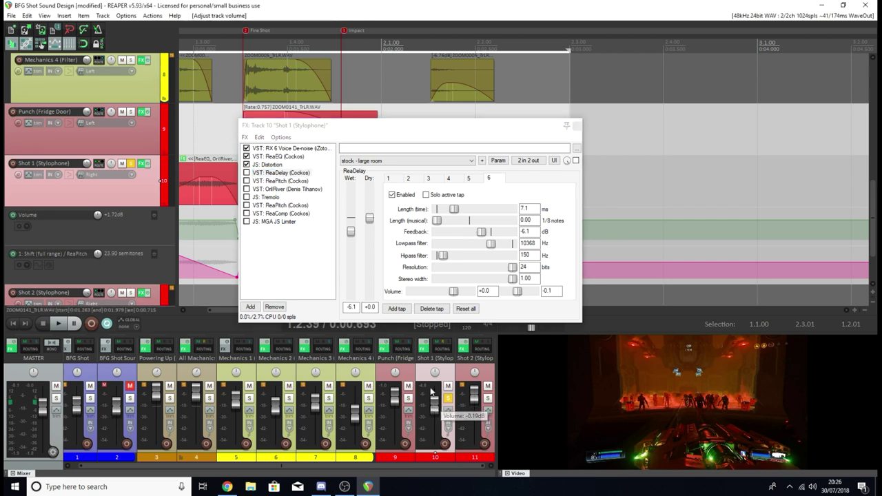
pyautogui.click(246, 172)
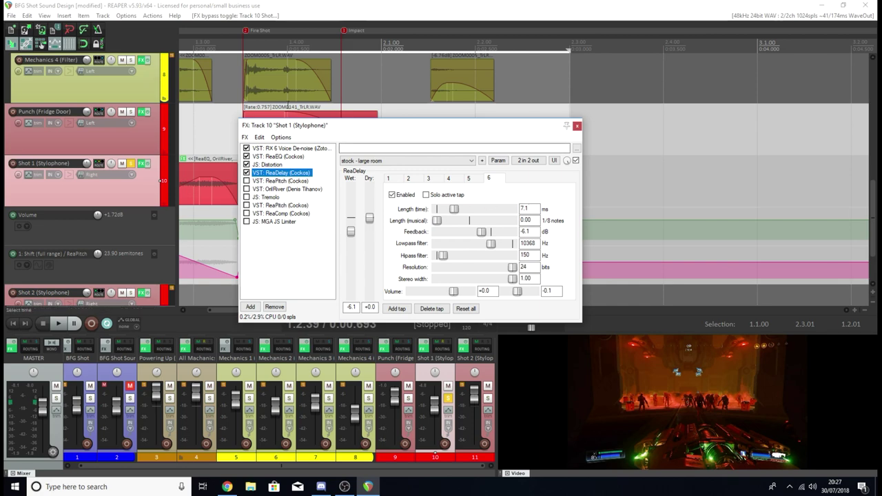
pyautogui.press('space')
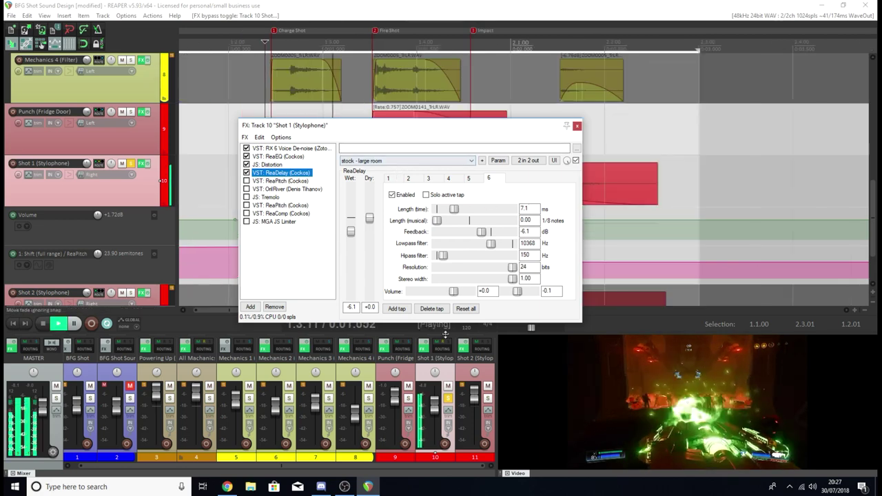
pyautogui.moveTo(435, 397); pyautogui.dragTo(437, 414)
pyautogui.press('space')
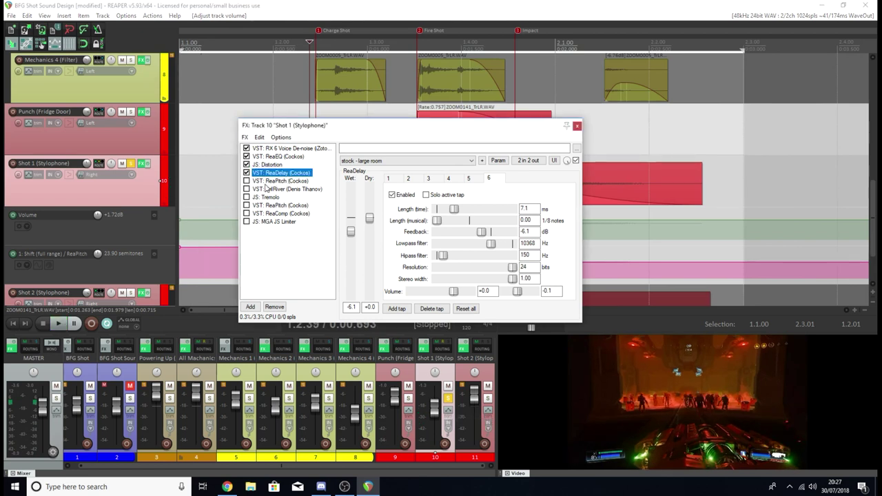
# Step: Re-enable the first ReaPitch, which shifts down one octave, and audition Shot 1 after adjusting its volume fader
pyautogui.click(290, 180)
pyautogui.click(247, 180)
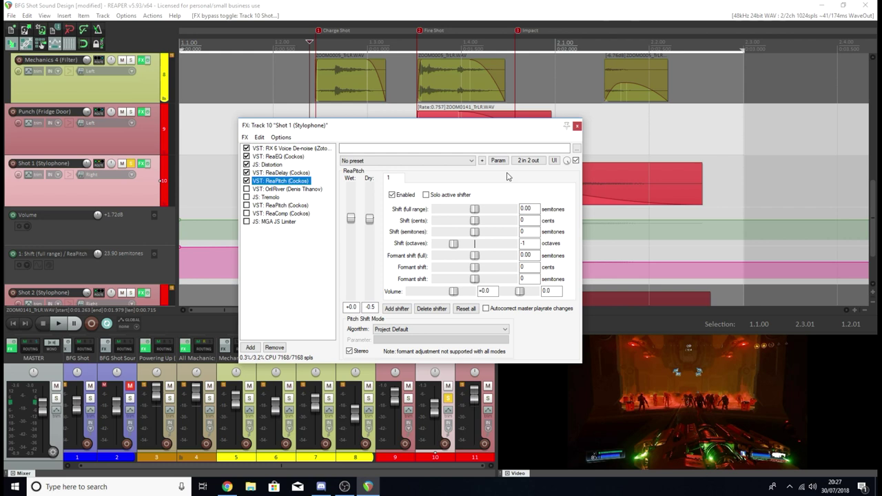
pyautogui.click(434, 411)
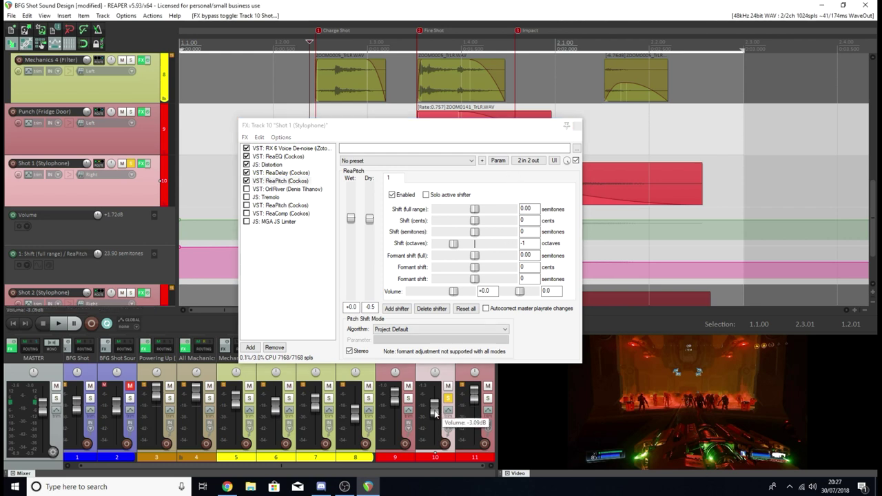
pyautogui.press('space')
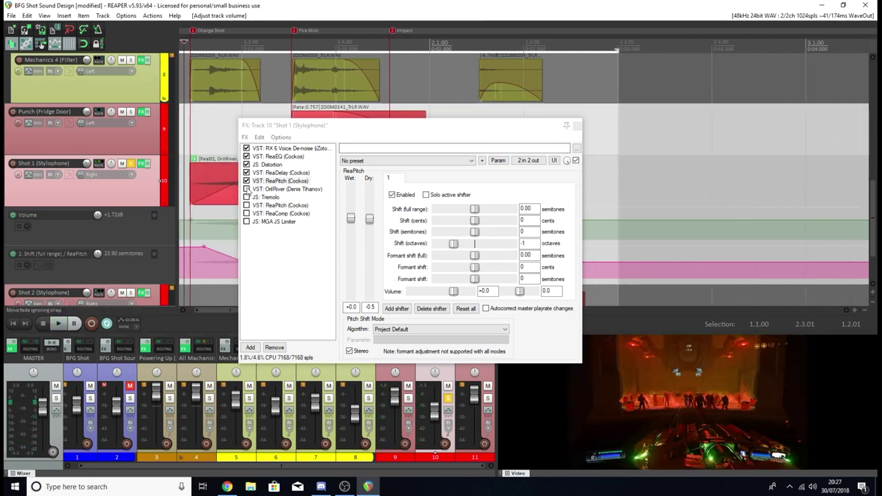
# Step: Re-enable the OrilRiver reverb on Shot 1 and bring its full settings into view
pyautogui.click(247, 189)
pyautogui.click(265, 189)
pyautogui.moveTo(564, 128); pyautogui.dragTo(458, 113)
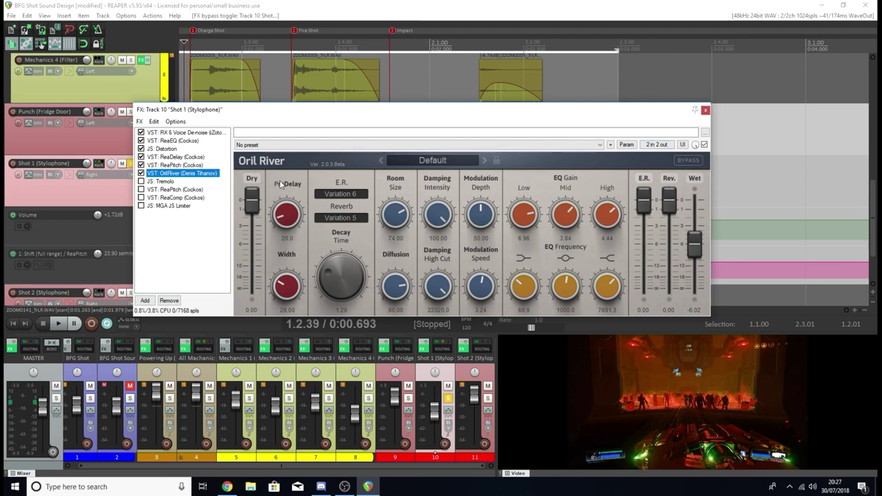
# Step: Audition Shot 1 with the OrilRiver reverb enabled
pyautogui.press('space')
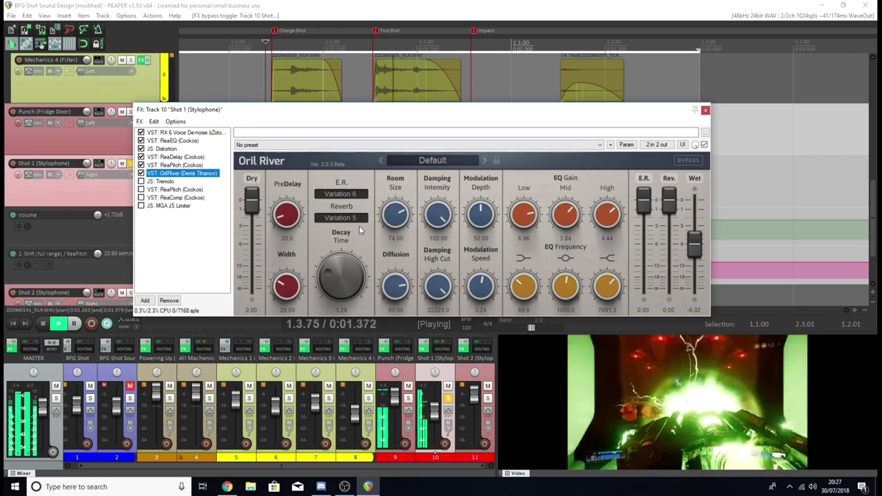
pyautogui.press('space')
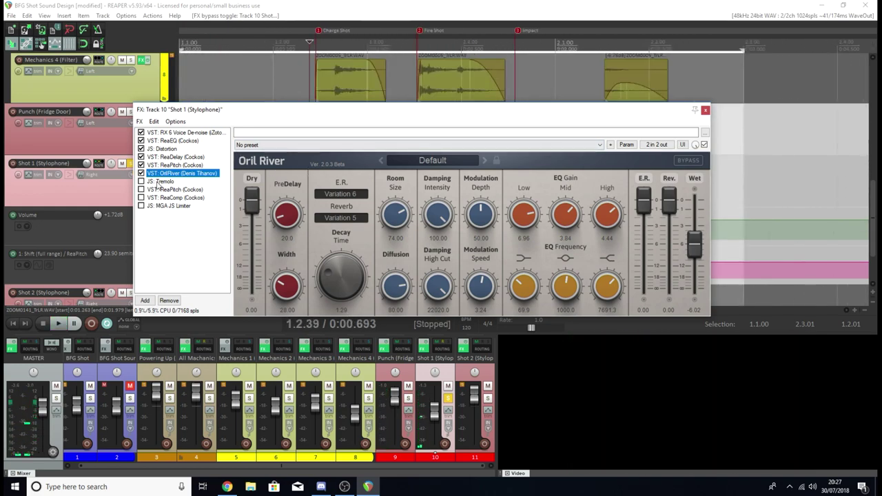
# Step: Re-enable the Tremolo effect on Shot 1, review its settings and audition the layer
pyautogui.click(161, 181)
pyautogui.moveTo(372, 117); pyautogui.dragTo(500, 157)
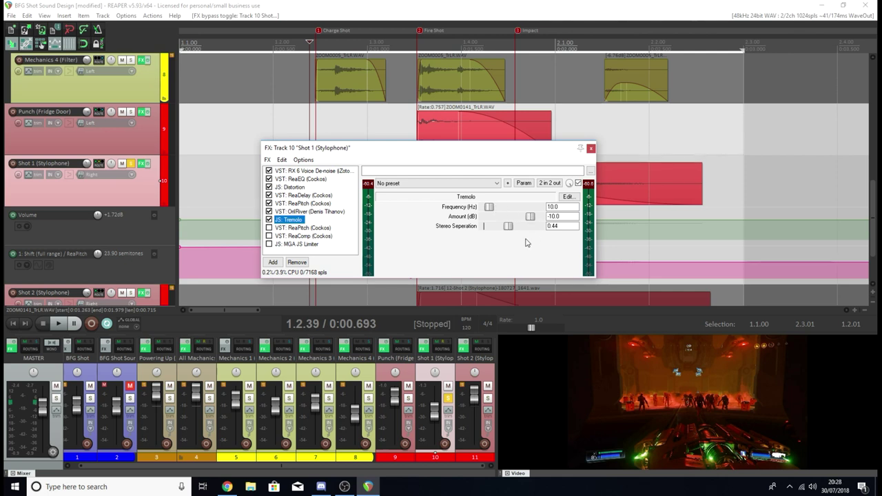
pyautogui.moveTo(516, 152); pyautogui.dragTo(482, 155)
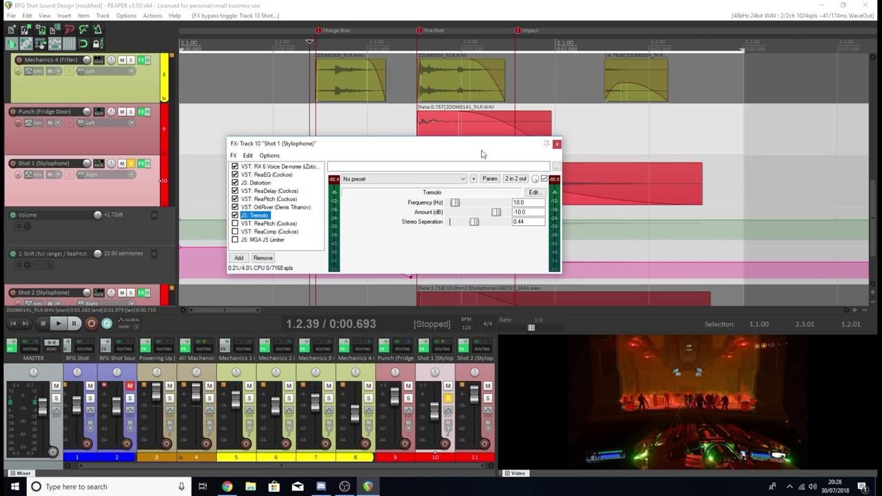
pyautogui.click(518, 221)
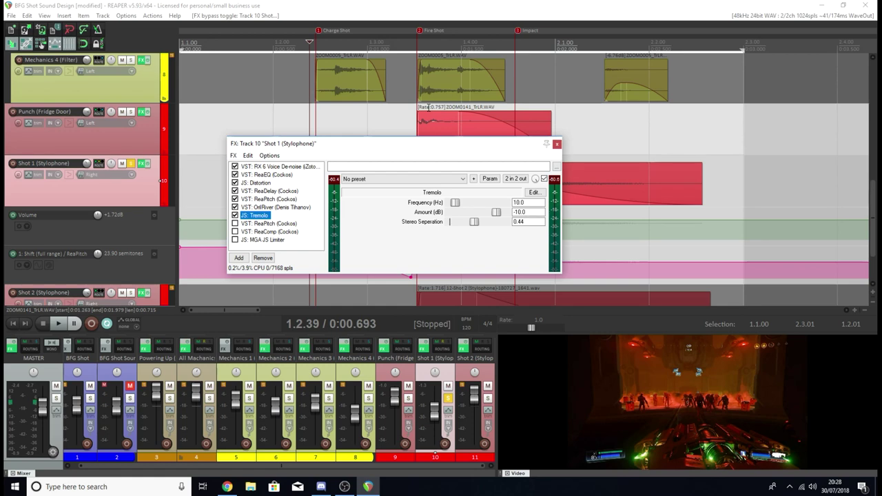
pyautogui.press('space')
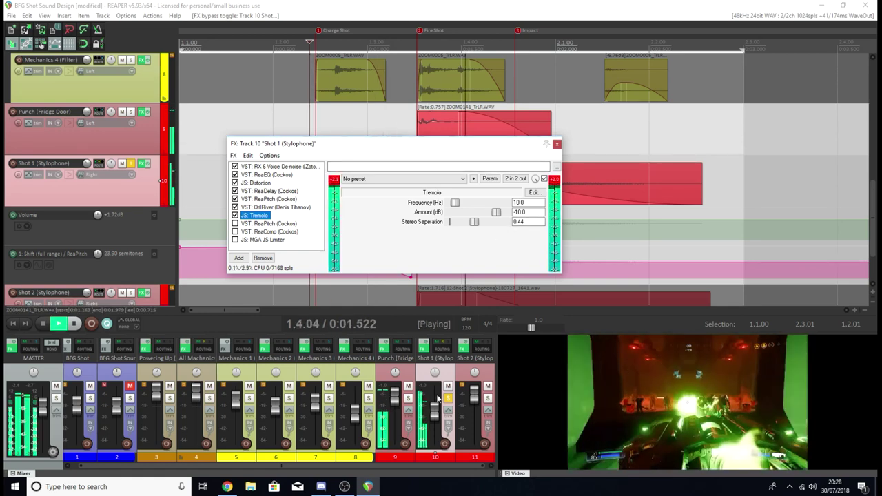
pyautogui.press('space')
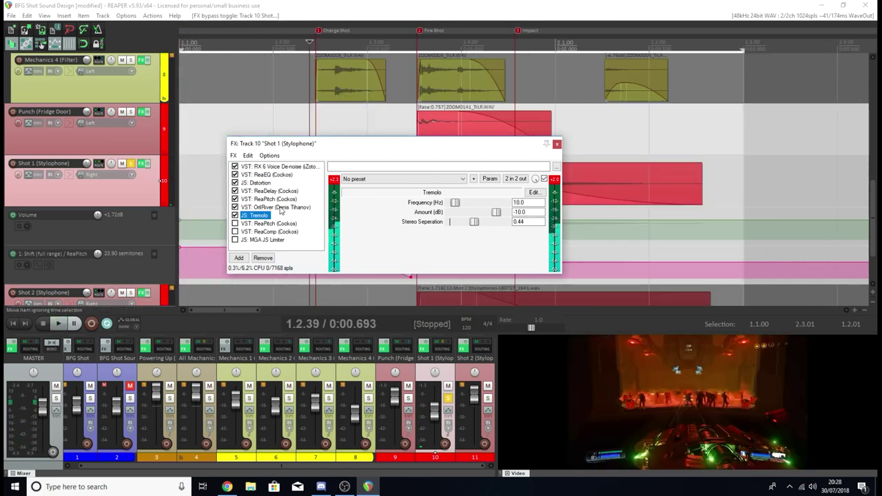
# Step: Re-enable the second ReaPitch on Shot 1 and inspect its Shift (full range) automation envelope beneath the clips
pyautogui.click(268, 226)
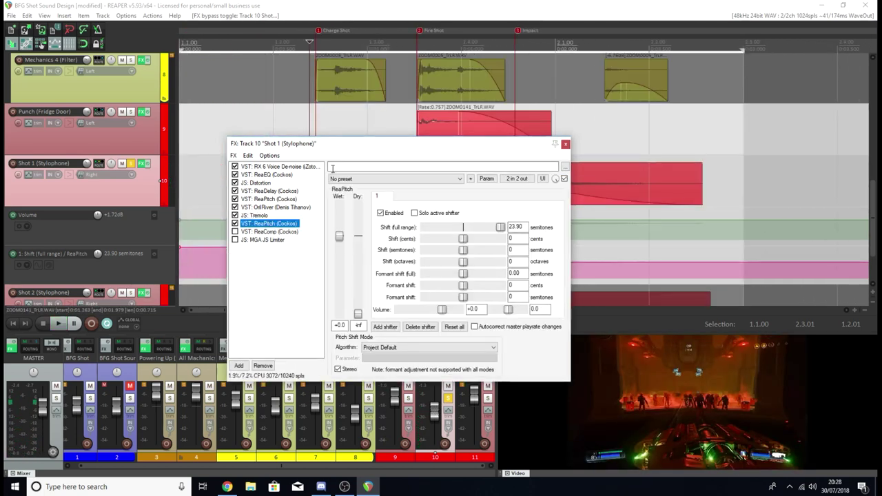
pyautogui.click(265, 200)
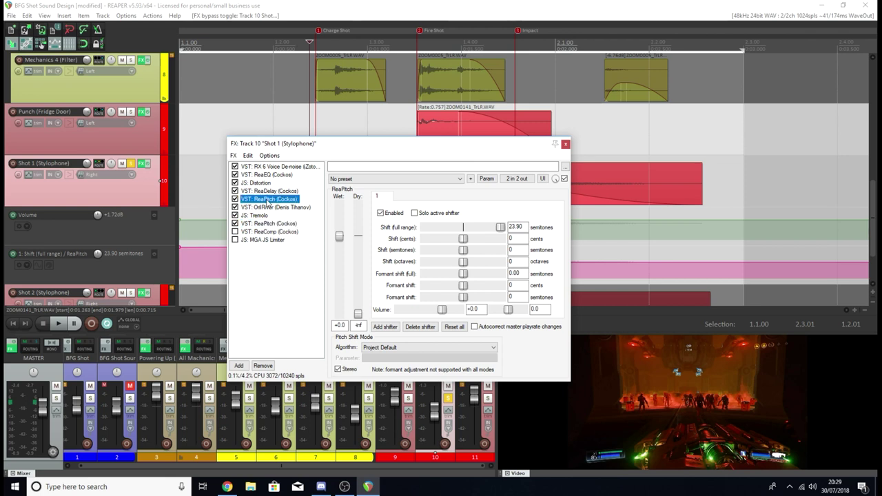
pyautogui.click(262, 224)
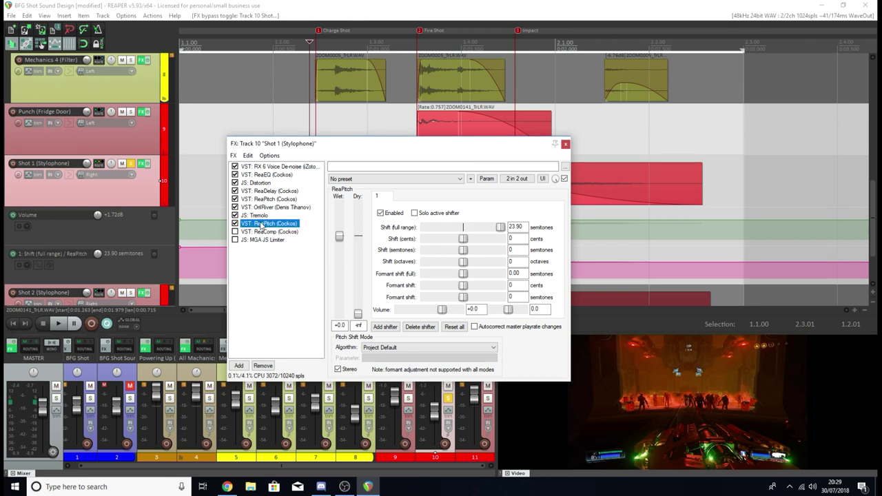
pyautogui.moveTo(368, 145); pyautogui.dragTo(661, 116)
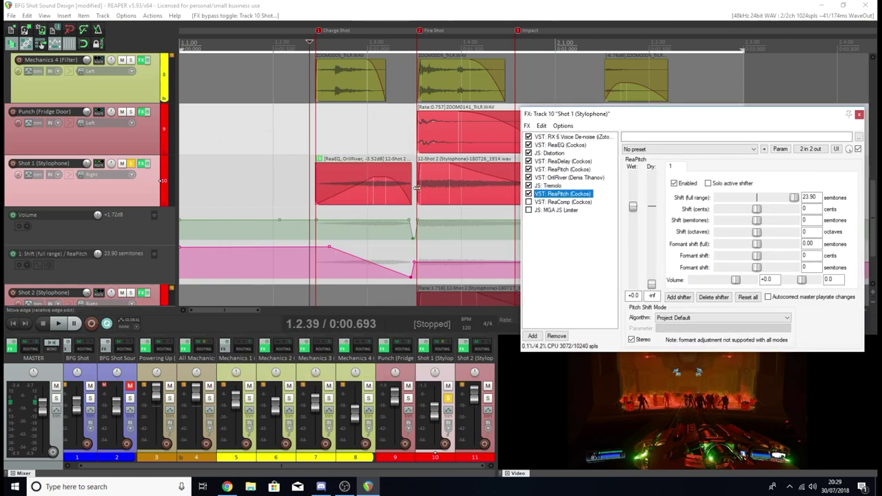
pyautogui.moveTo(639, 120); pyautogui.dragTo(605, 116)
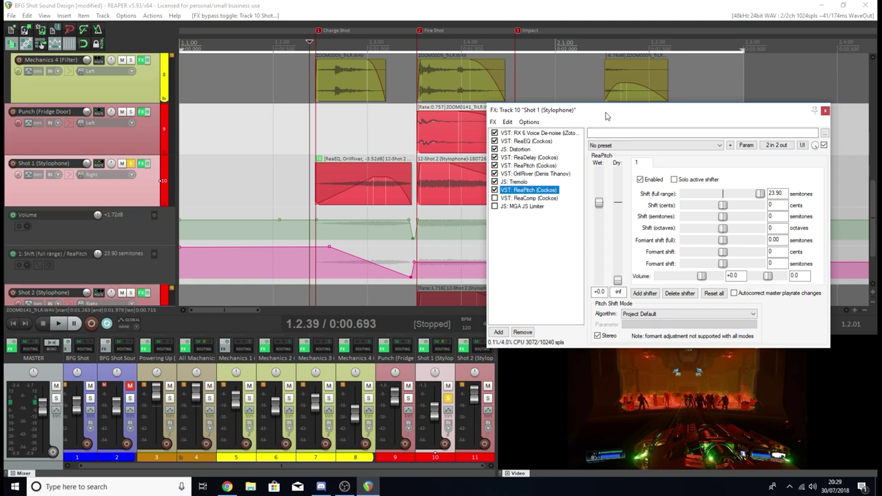
pyautogui.moveTo(630, 115); pyautogui.dragTo(726, 121)
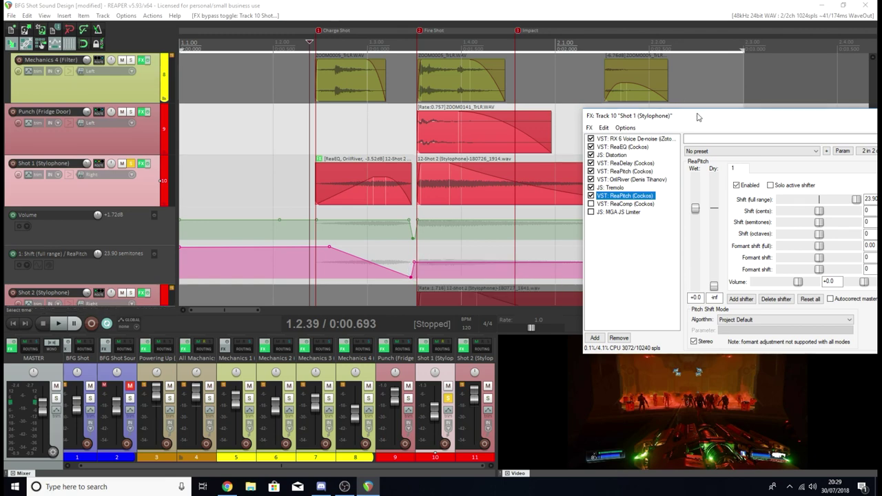
pyautogui.moveTo(697, 117); pyautogui.dragTo(459, 130)
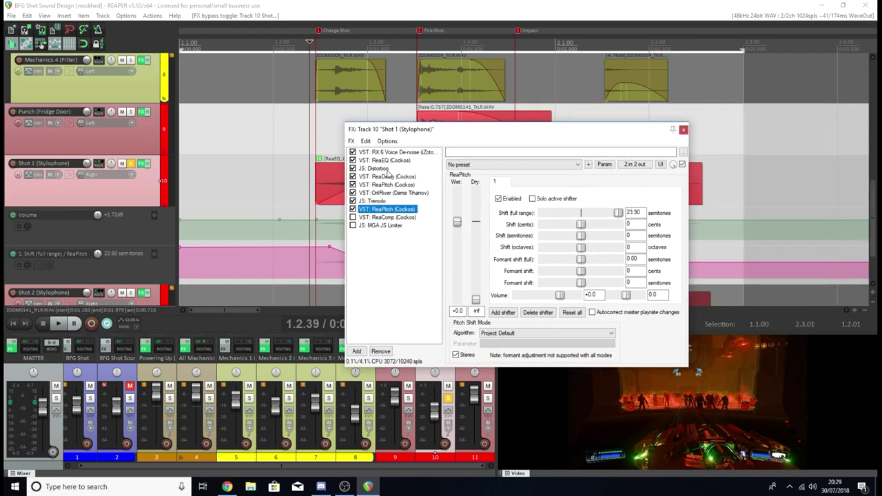
# Step: Compare the octave-down settings of the first ReaPitch with those of the second ReaPitch on Shot 1
pyautogui.click(386, 177)
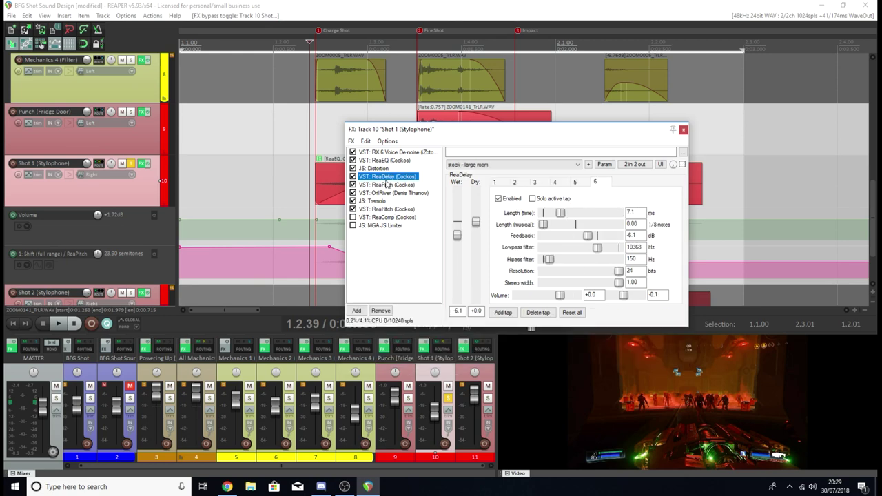
pyautogui.click(405, 185)
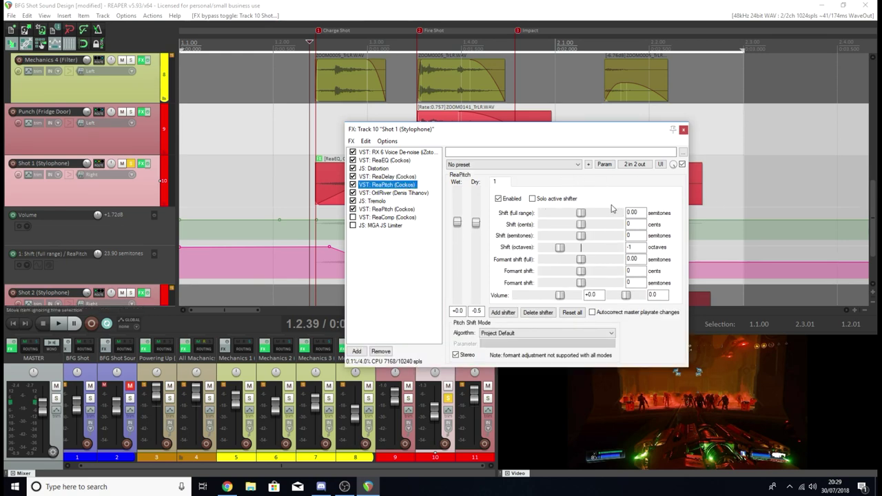
pyautogui.click(386, 209)
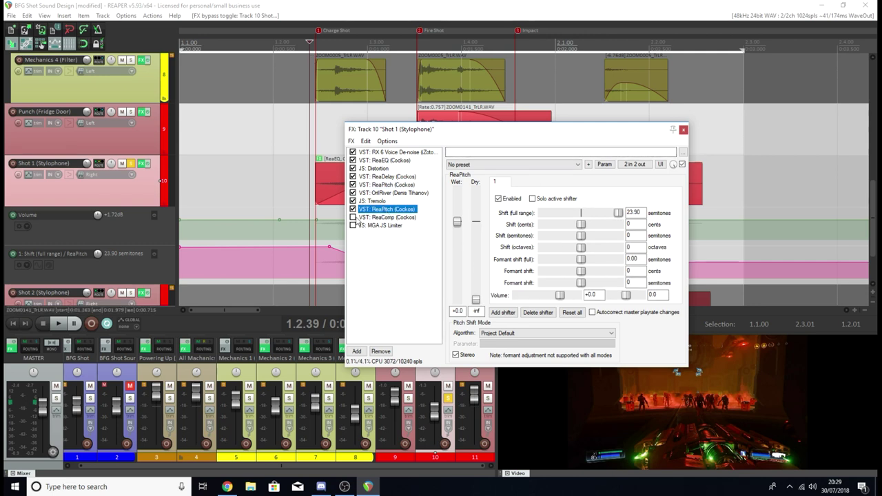
# Step: Re-enable ReaComp on Shot 1, point out the Punch track feeding its auxiliary detector input, and audition the layer
pyautogui.click(387, 218)
pyautogui.moveTo(611, 135); pyautogui.dragTo(510, 124)
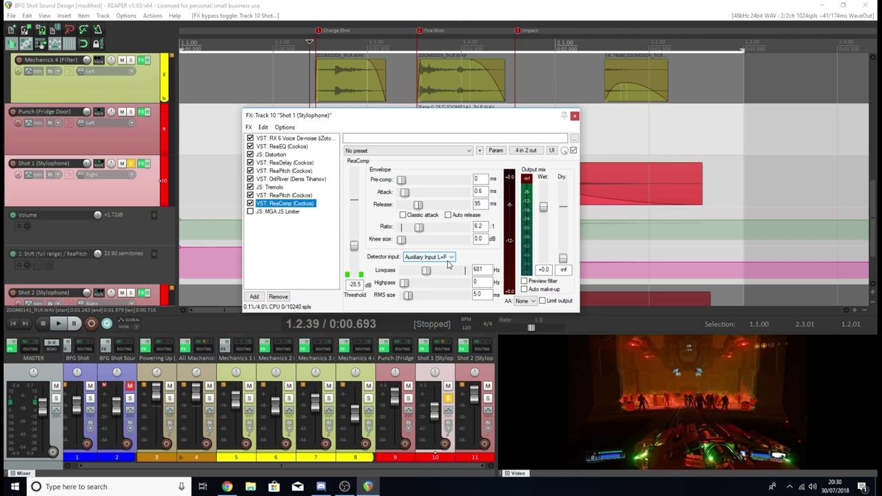
pyautogui.click(407, 372)
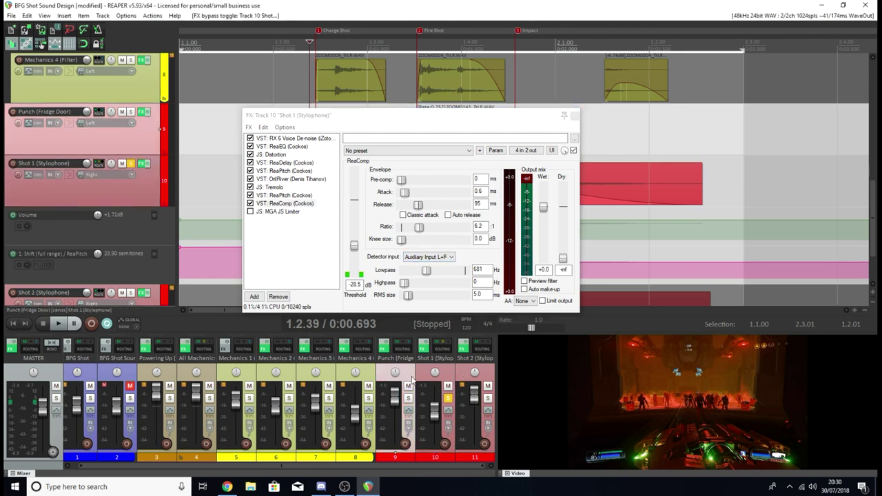
pyautogui.click(439, 378)
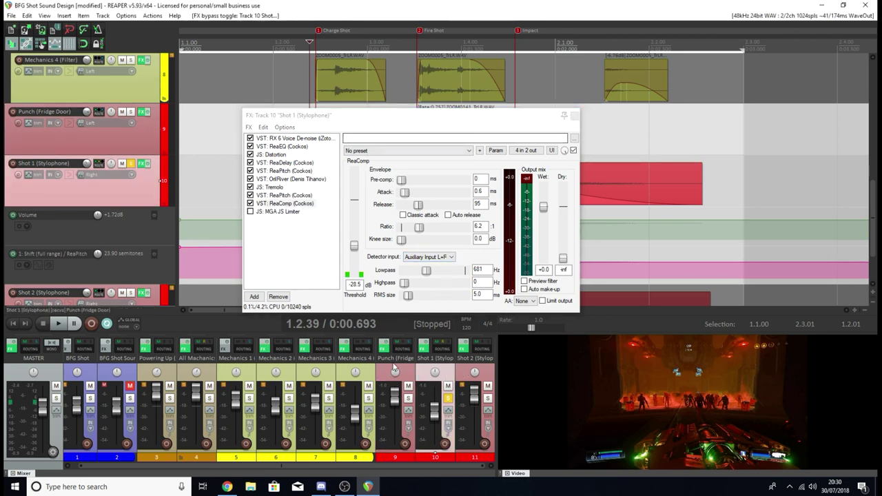
pyautogui.moveTo(424, 117); pyautogui.dragTo(455, 124)
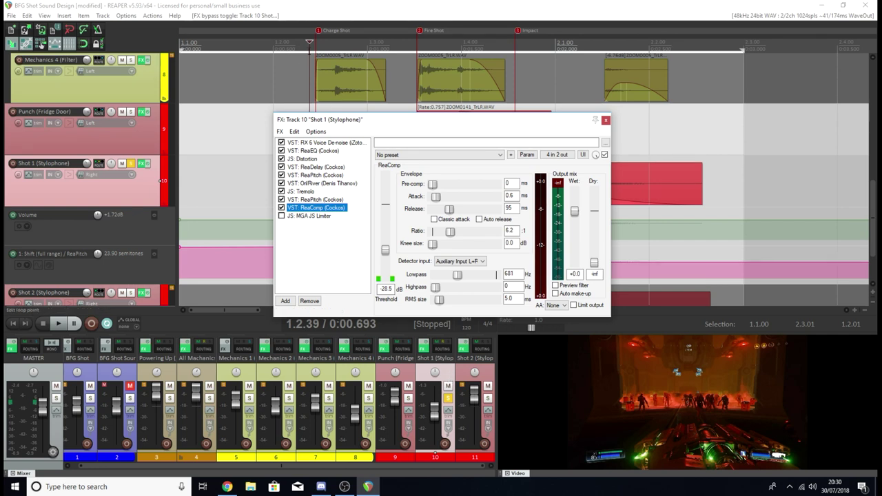
pyautogui.press('space')
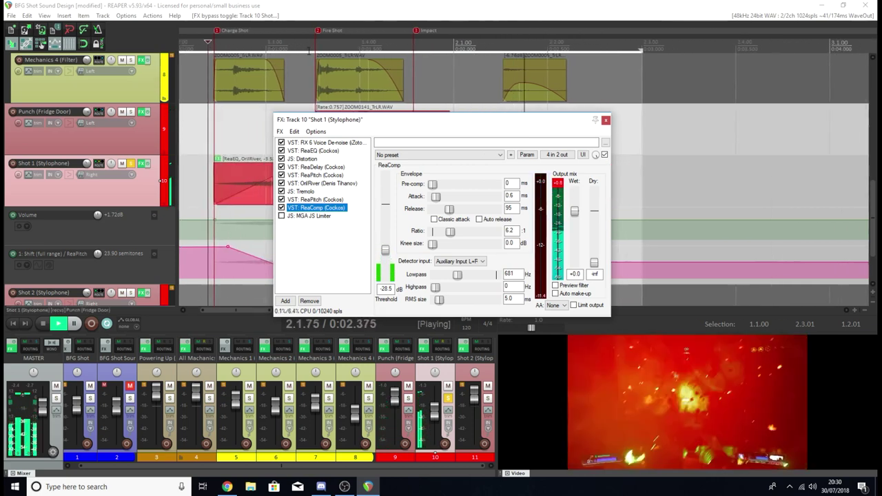
pyautogui.press('space')
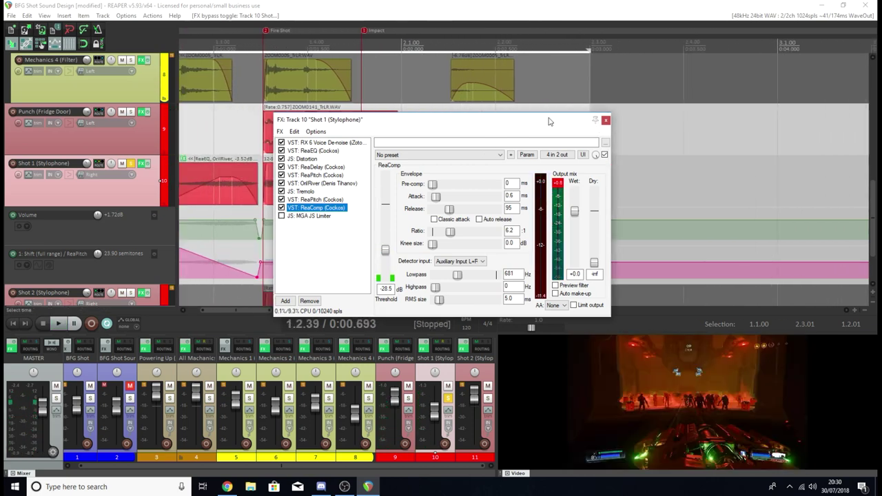
# Step: Examine the Punch and Shot 1 clips and envelopes around the Fire Shot marker alongside the ReaComp settings
pyautogui.moveTo(547, 120); pyautogui.dragTo(751, 107)
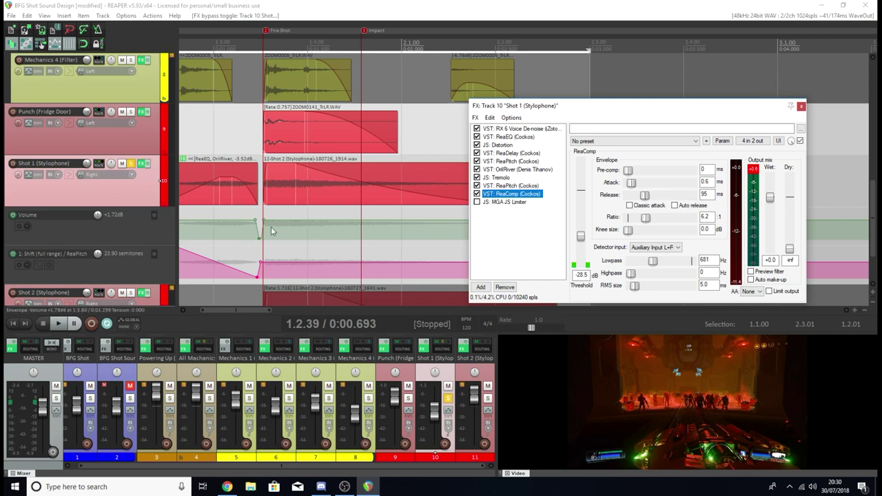
pyautogui.moveTo(637, 112); pyautogui.dragTo(564, 124)
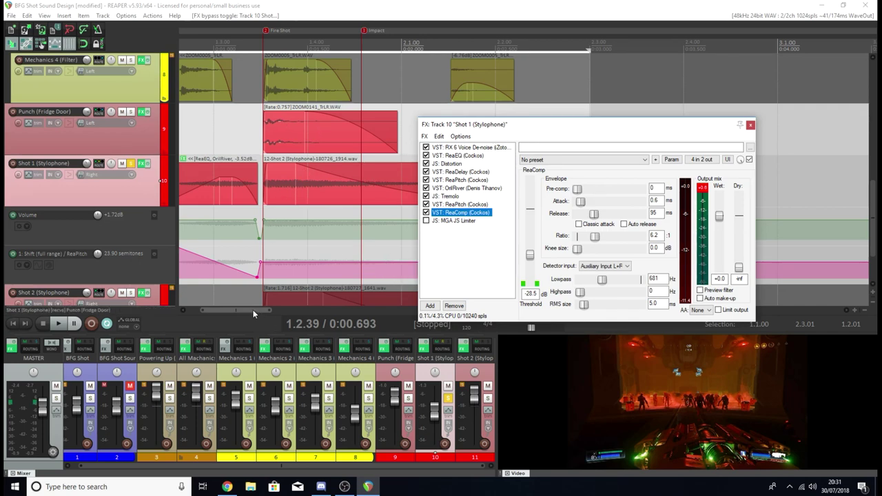
pyautogui.hscroll(-3, 297, 207)
pyautogui.moveTo(660, 131); pyautogui.dragTo(471, 111)
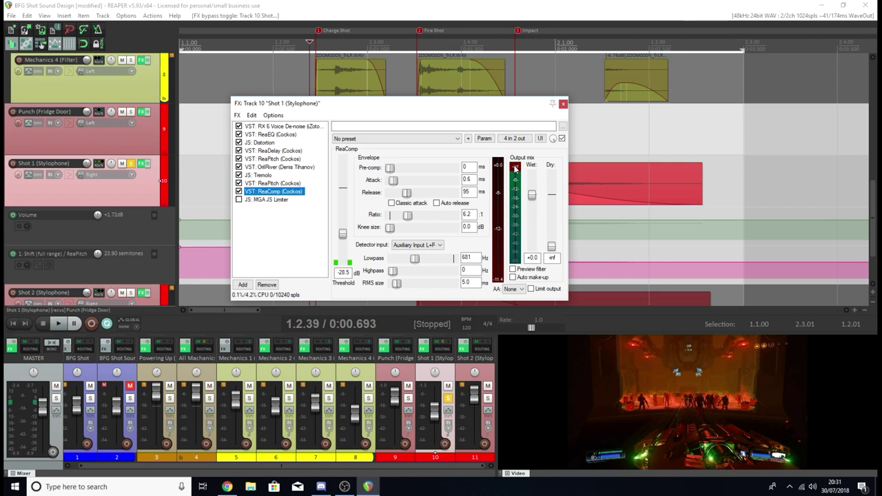
# Step: Bring up the MGA JS Limiter settings in Shot 1's chain and close the effects window
pyautogui.click(265, 199)
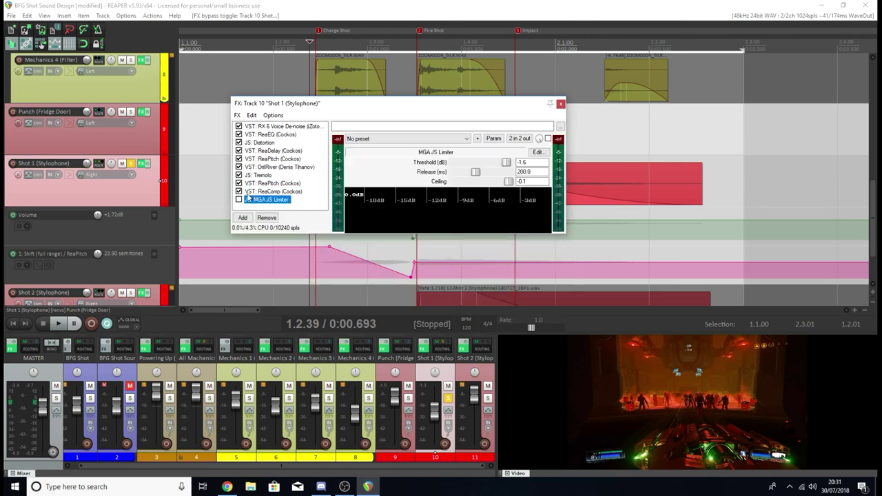
pyautogui.click(561, 104)
# Step: Lower Shot 1's volume fader to about -8.32 dB, audition the layer and return to the project start
pyautogui.moveTo(435, 411)
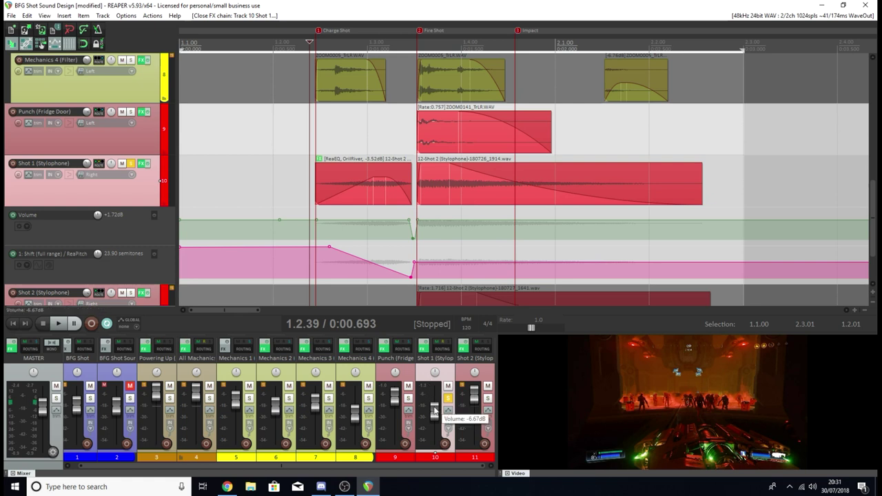
pyautogui.moveTo(435, 411); pyautogui.dragTo(435, 412)
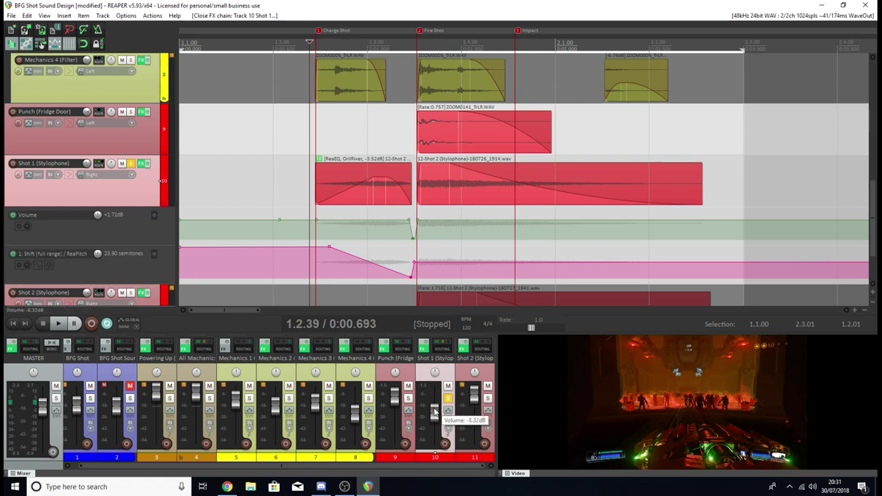
pyautogui.click(434, 412)
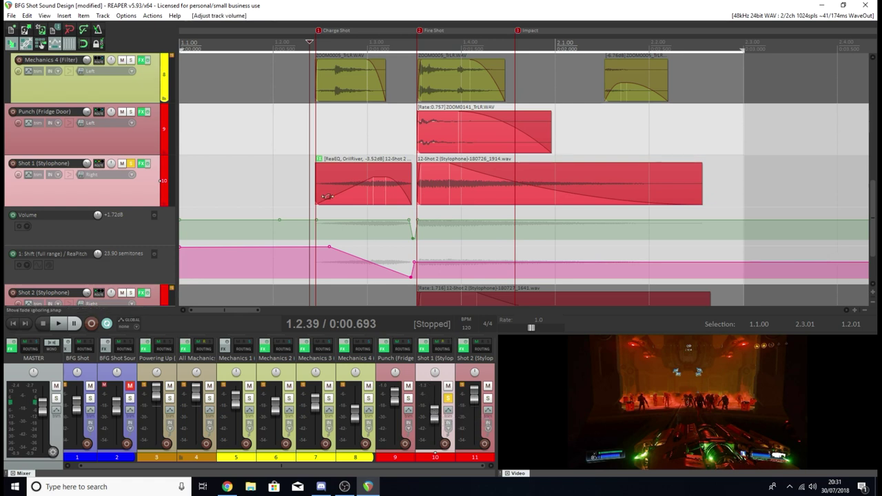
pyautogui.press('space')
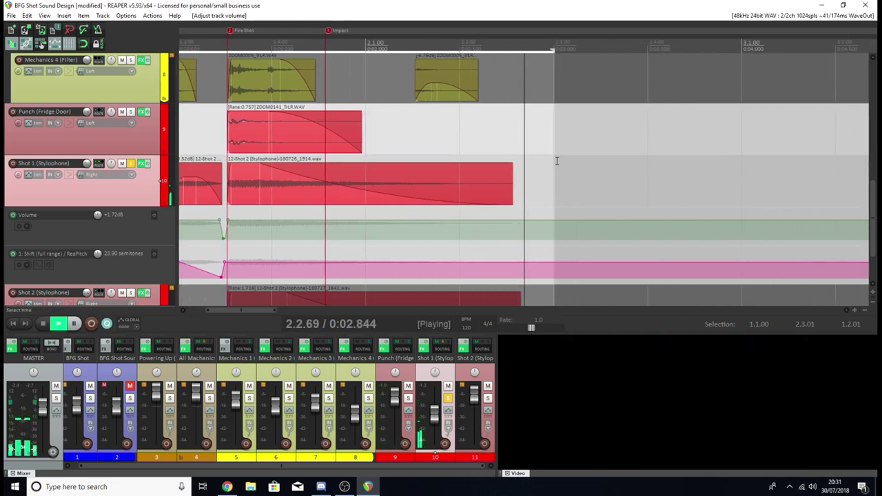
pyautogui.press('space')
pyautogui.press('Home')
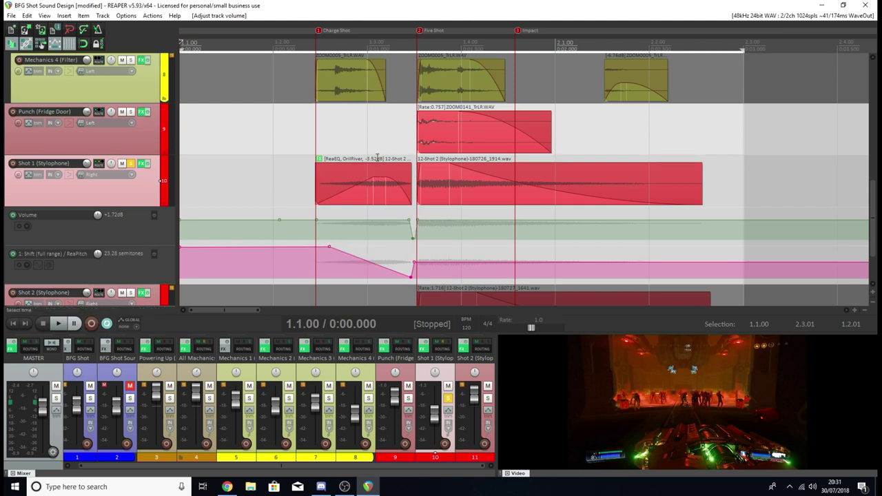
# Step: Place the playhead at successive points along Shot 1's pitch envelope, up to just before the Fire Shot marker
pyautogui.click(381, 43)
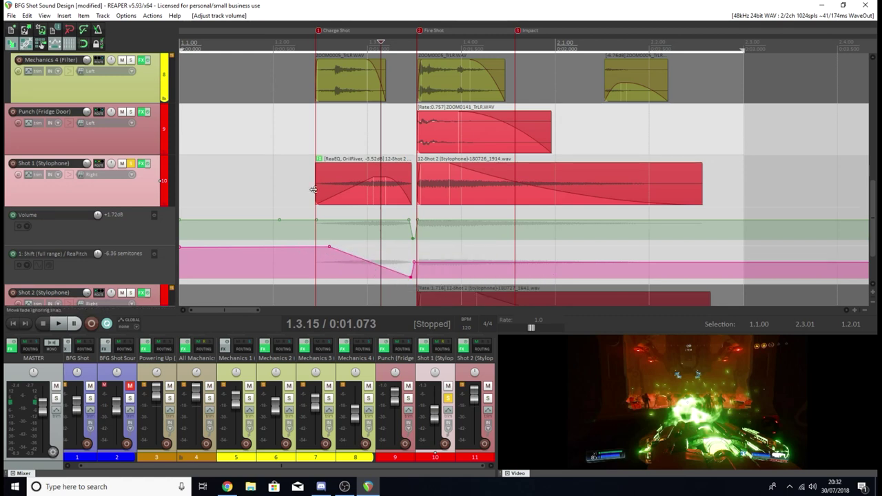
pyautogui.click(409, 43)
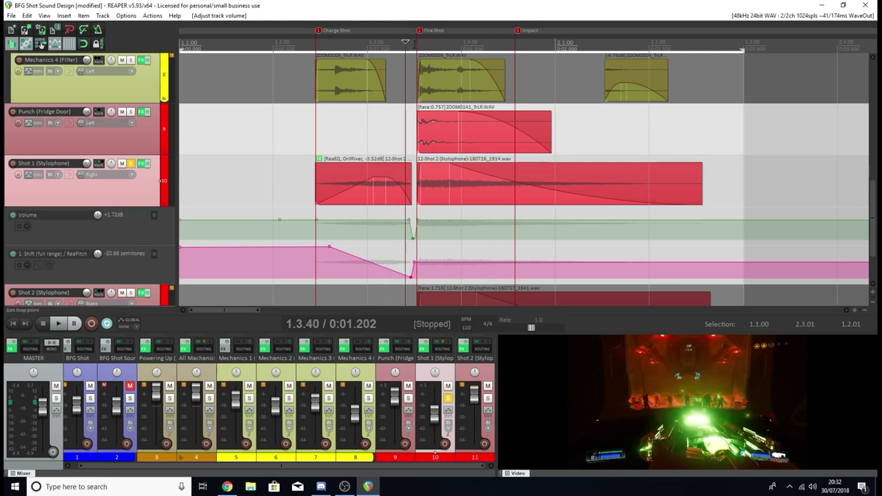
pyautogui.click(414, 43)
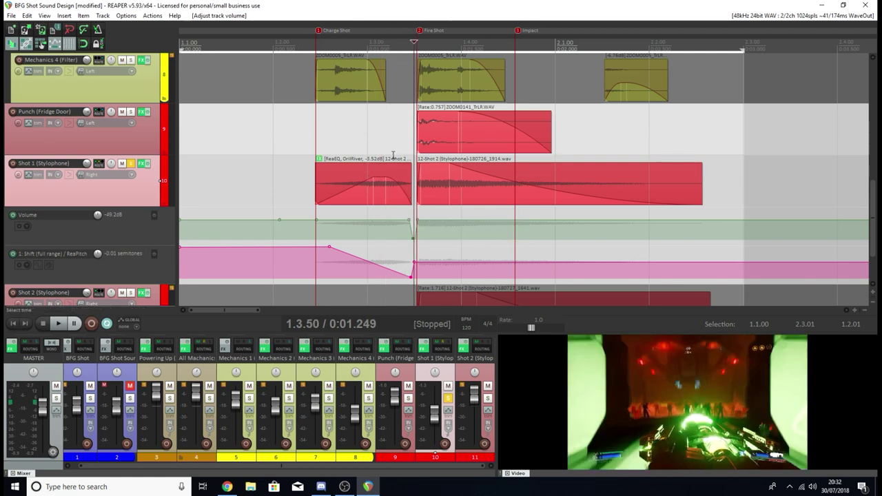
# Step: Place the playhead just after the Charge Shot marker, view the Shot 1 charge clip's OrilRiver settings and close its effects window
pyautogui.click(336, 43)
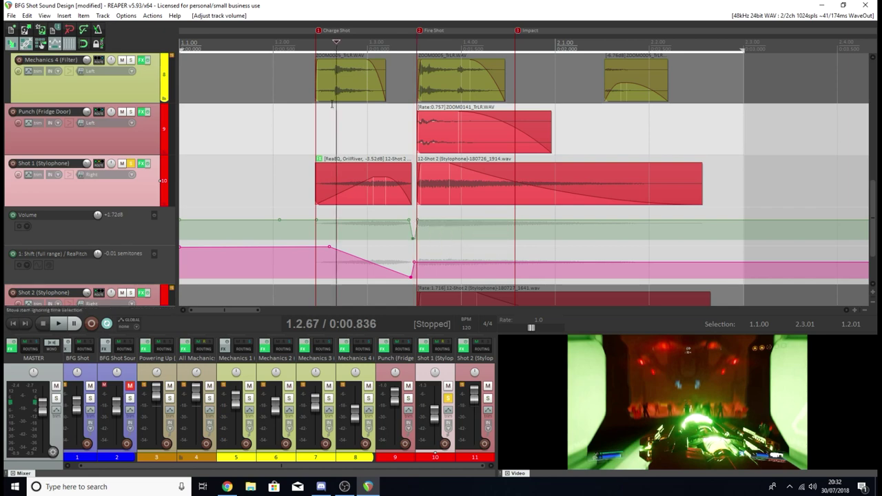
pyautogui.click(318, 161)
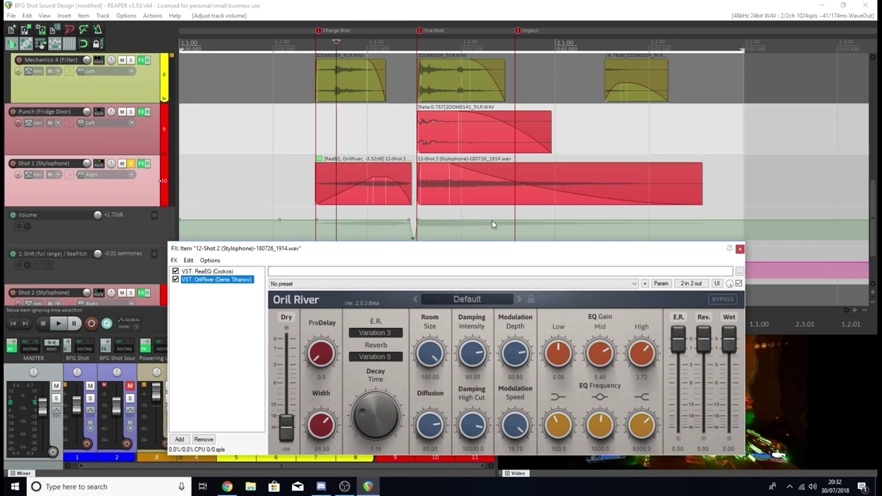
pyautogui.click(739, 248)
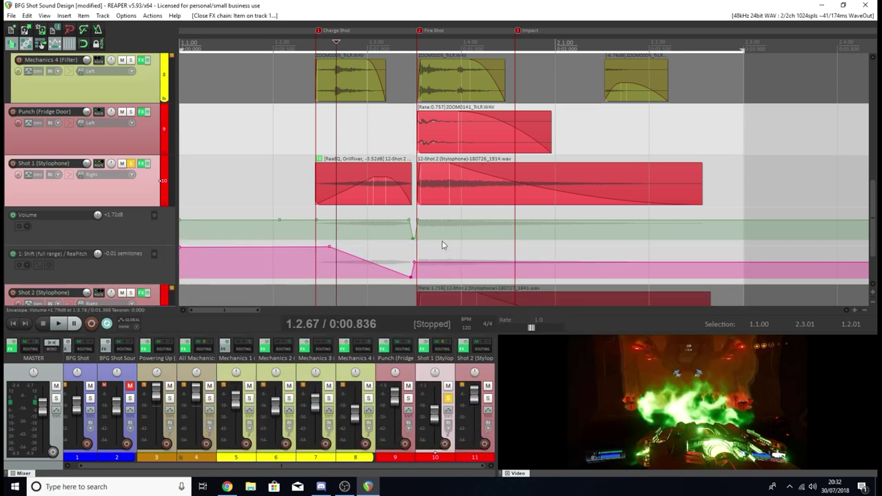
# Step: Look over the layers from the BFG Shot track down to Shot 2 (Stylophone), ending at the Shot 1 clips
pyautogui.moveTo(872, 197); pyautogui.dragTo(874, 164)
pyautogui.scroll(-1, 874, 164)
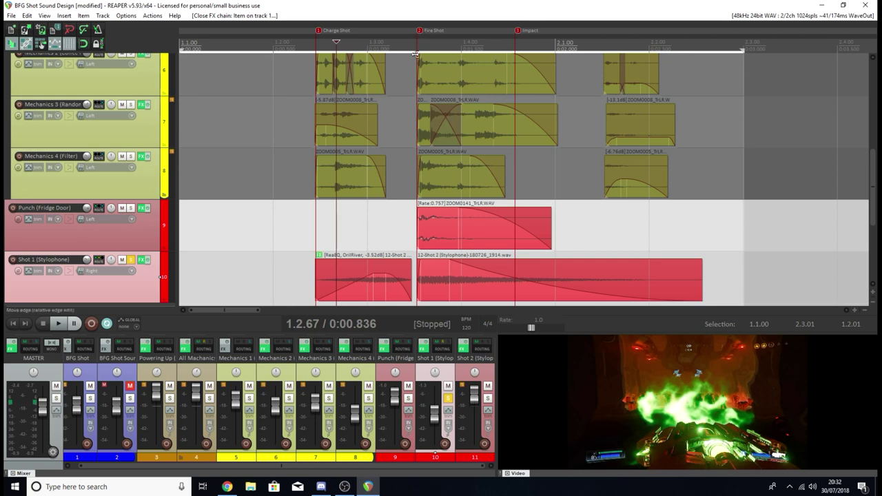
pyautogui.scroll(8, 829, 118)
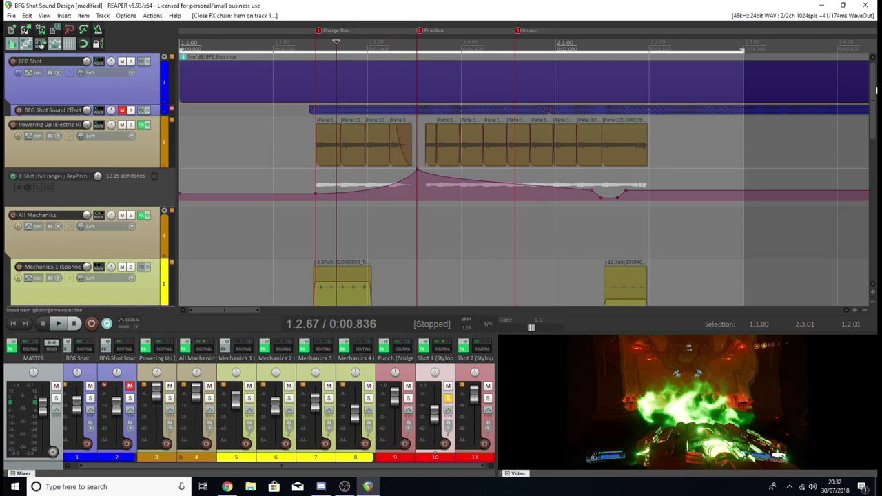
pyautogui.moveTo(871, 113); pyautogui.dragTo(872, 247)
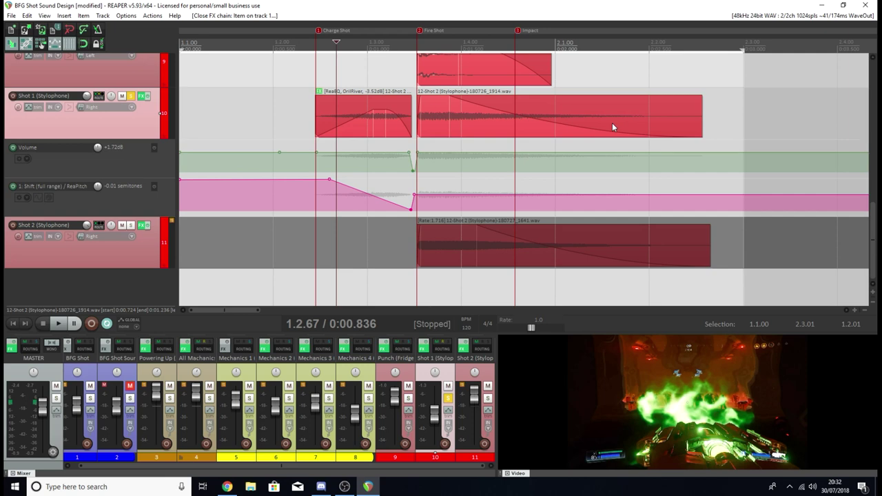
pyautogui.moveTo(872, 241); pyautogui.dragTo(870, 208)
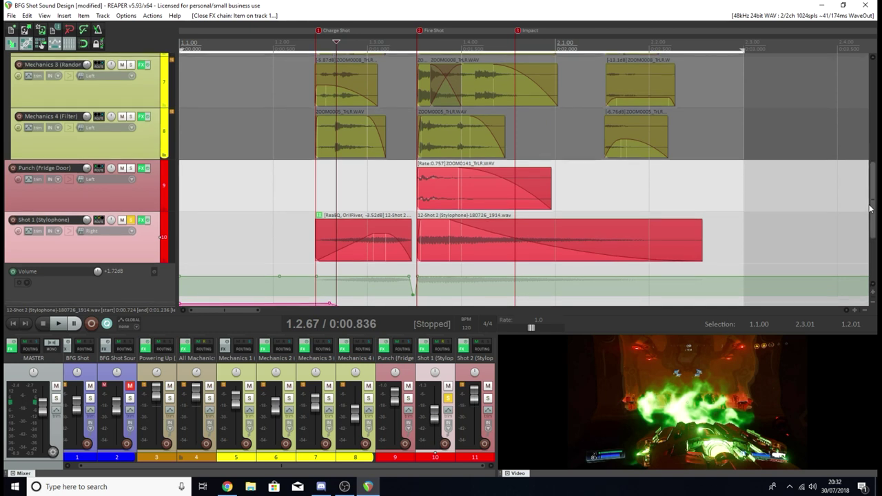
pyautogui.scroll(1, 870, 208)
pyautogui.scroll(-2, 870, 209)
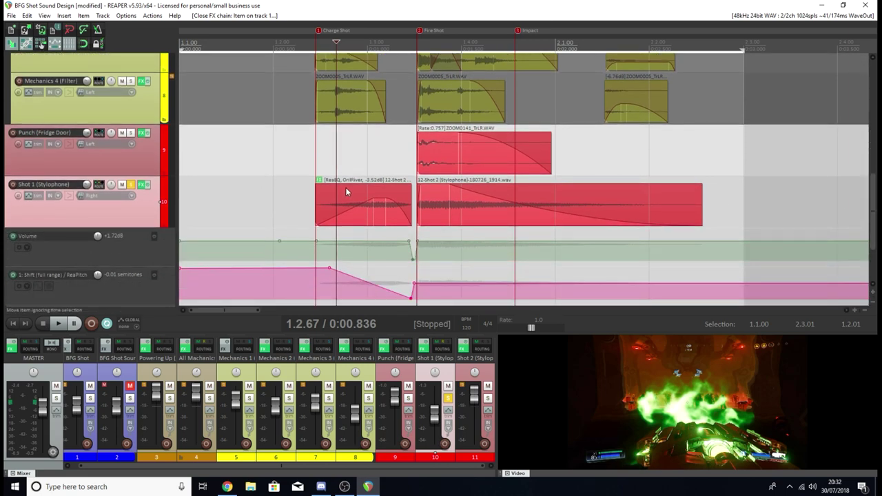
# Step: Bring up the ReaEQ settings in the Shot 1 charge clip's item effects, with the window clear of that clip
pyautogui.click(320, 181)
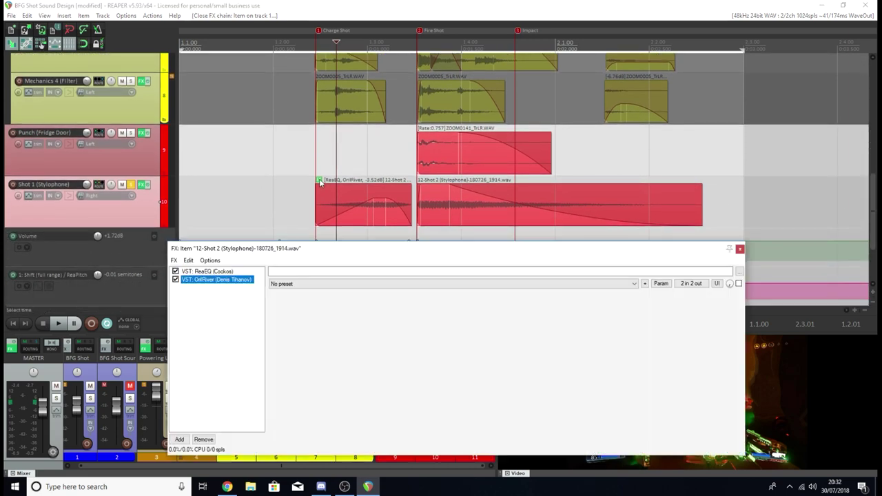
pyautogui.moveTo(504, 253)
pyautogui.mouseDown()
pyautogui.moveTo(465, 228)
pyautogui.moveTo(506, 242)
pyautogui.moveTo(494, 249)
pyautogui.mouseUp()
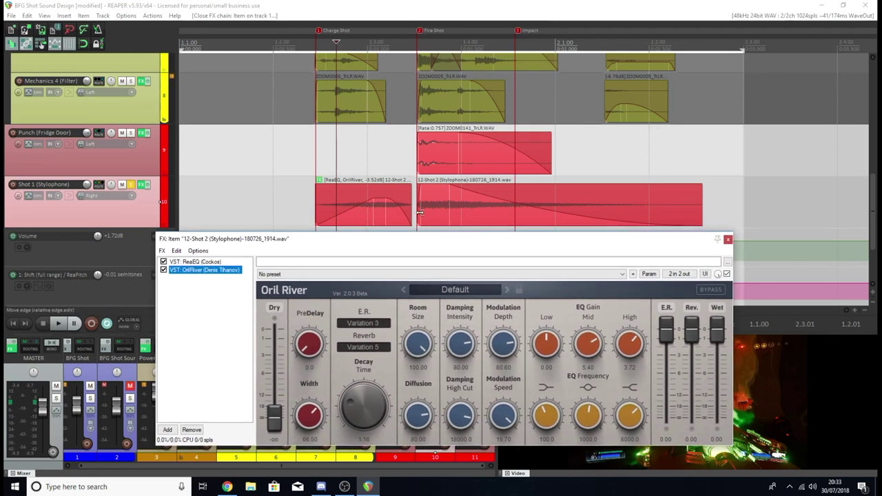
pyautogui.click(419, 212)
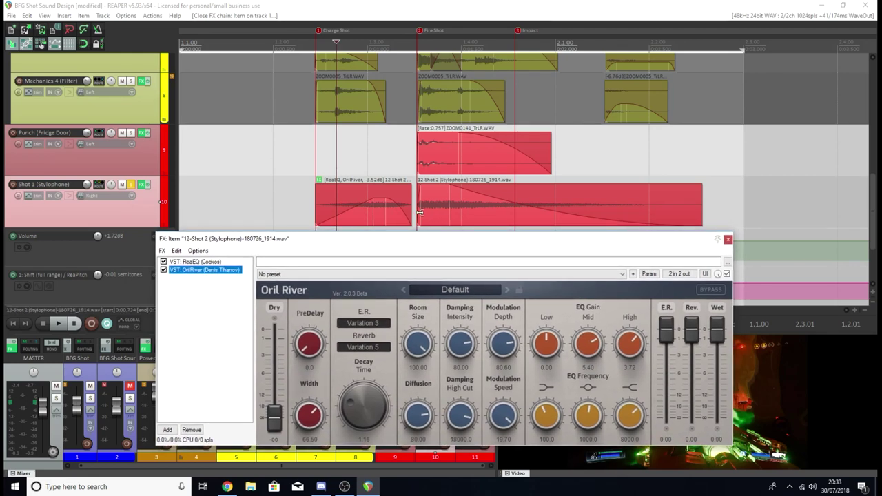
pyautogui.moveTo(500, 245); pyautogui.dragTo(448, 243)
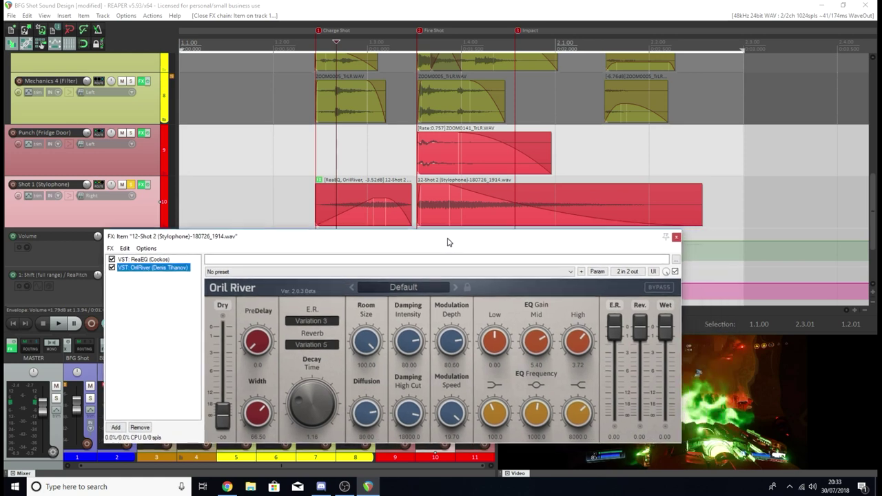
pyautogui.click(160, 261)
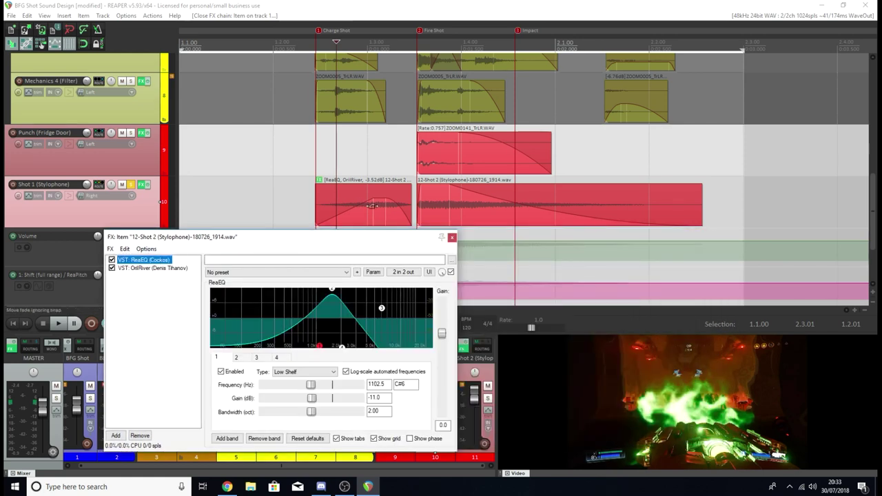
pyautogui.moveTo(373, 236); pyautogui.dragTo(690, 142)
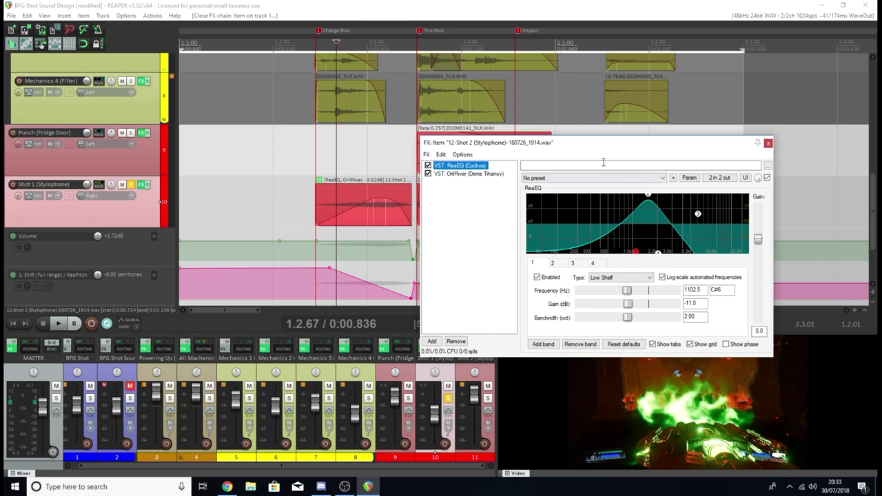
pyautogui.moveTo(608, 144); pyautogui.dragTo(692, 189)
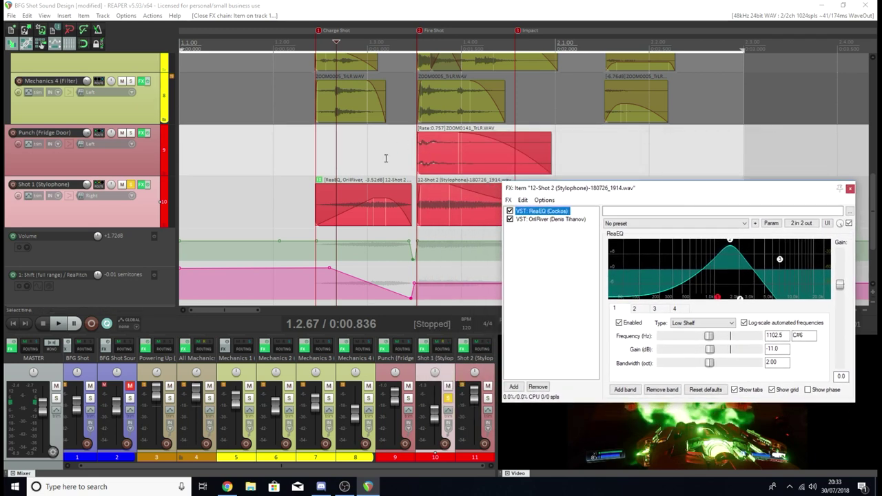
# Step: Select Shot 1's Fire Shot clip, compare the track's ReaEQ with the charge clip's ReaEQ, and close both effects windows
pyautogui.click(438, 204)
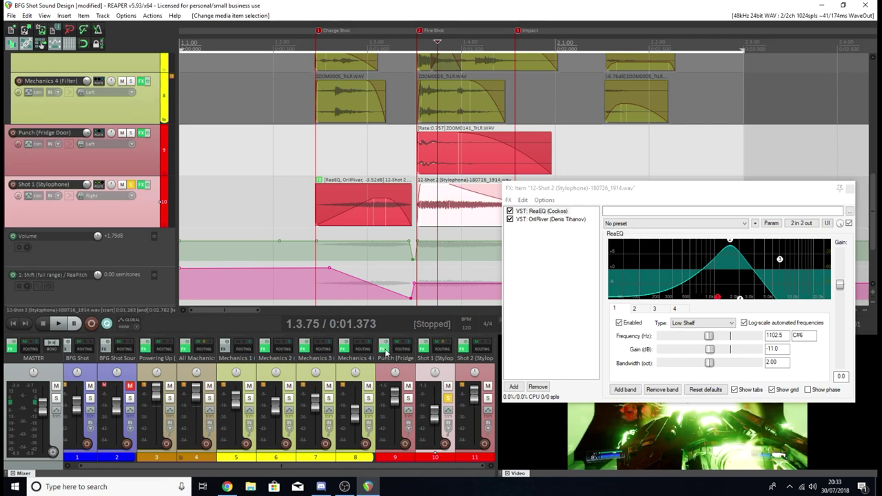
pyautogui.click(423, 345)
pyautogui.moveTo(331, 97); pyautogui.dragTo(192, 168)
pyautogui.click(271, 178)
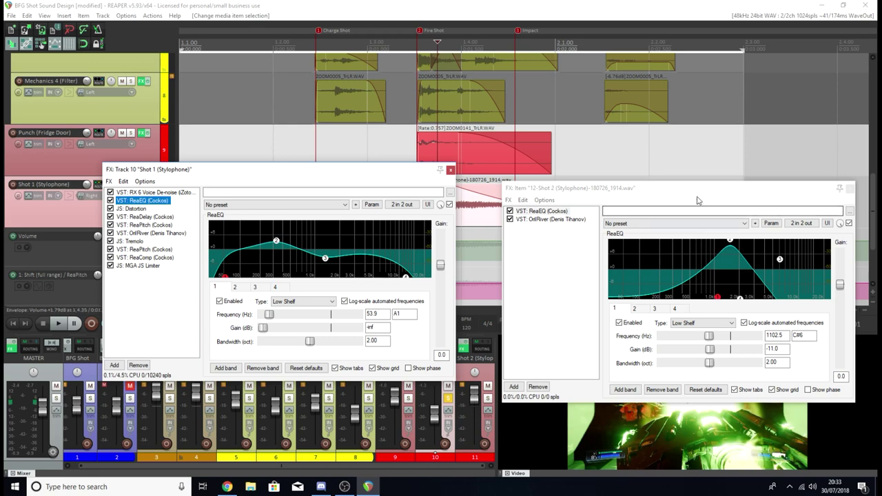
pyautogui.moveTo(702, 188); pyautogui.dragTo(568, 163)
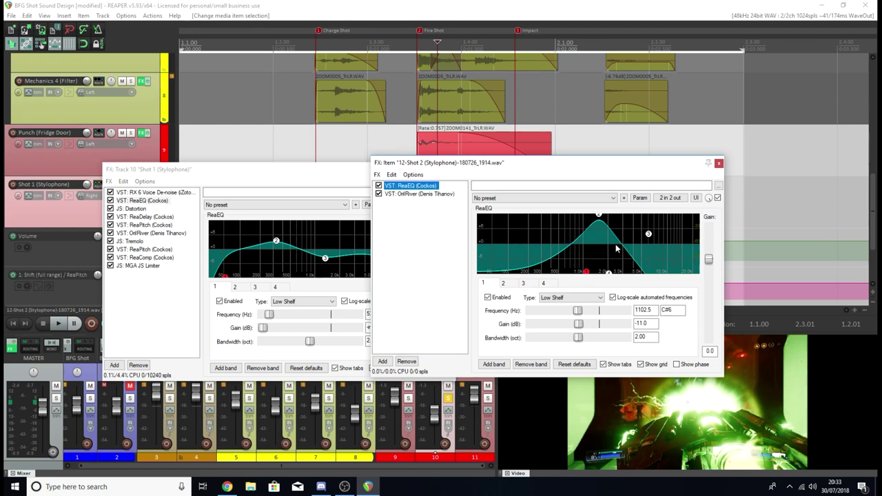
pyautogui.click(719, 163)
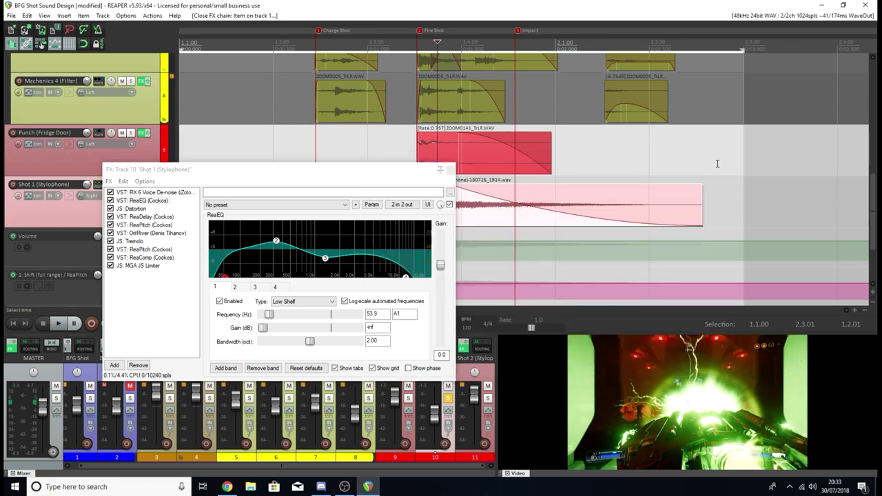
pyautogui.click(449, 169)
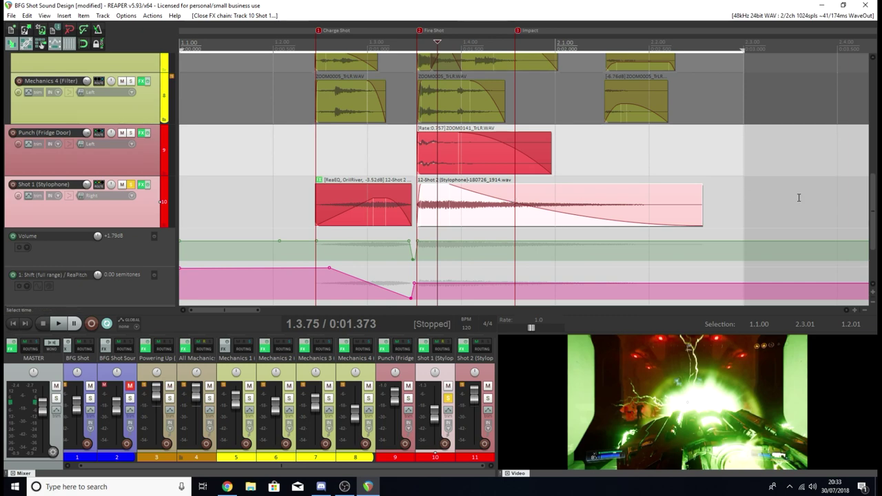
# Step: Examine the OrilRiver reverb settings on the Shot 1 charge clip and close its effects window
pyautogui.click(318, 180)
pyautogui.click(424, 193)
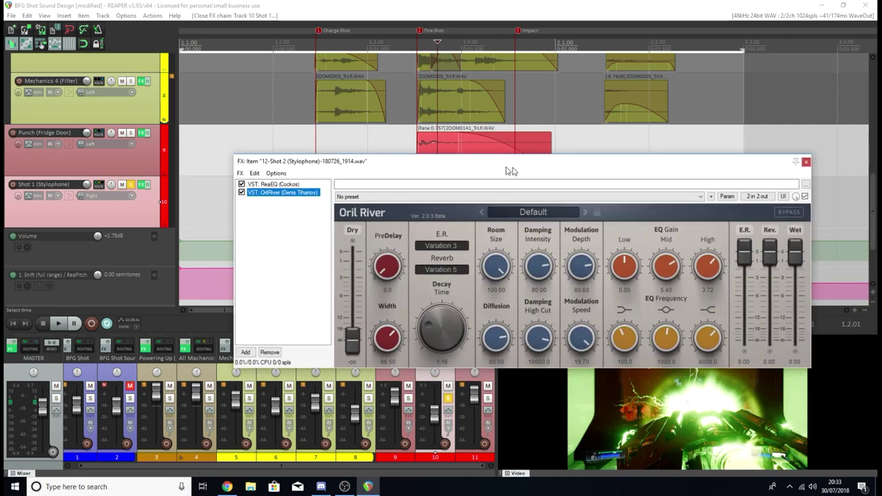
pyautogui.moveTo(510, 163); pyautogui.dragTo(235, 141)
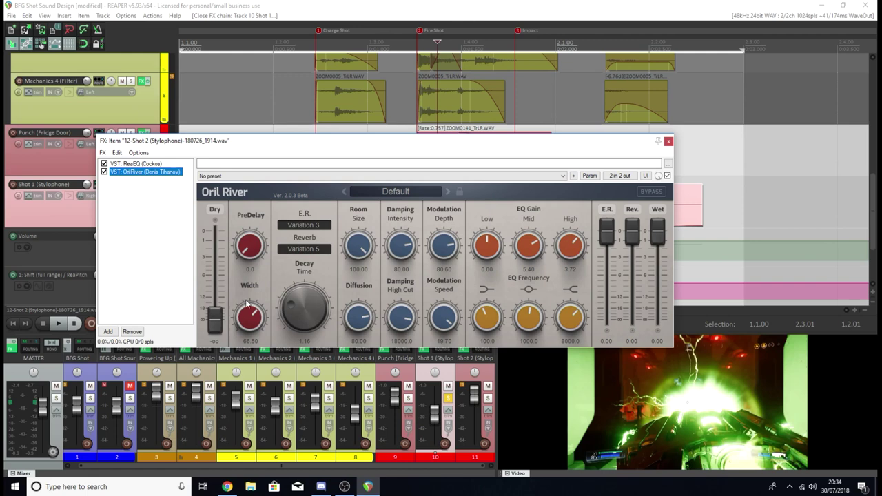
pyautogui.click(668, 141)
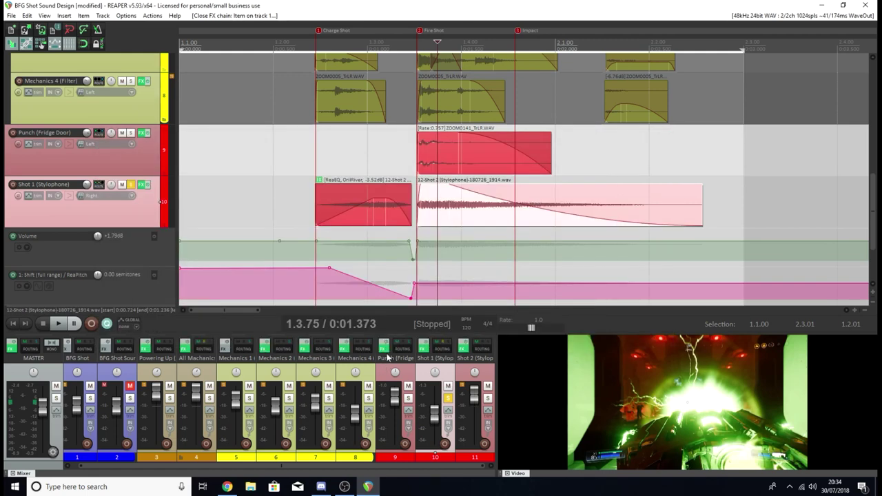
# Step: Show Shot 1's track effects chain together with the charge clip's item effects, and close the item effects window
pyautogui.click(423, 345)
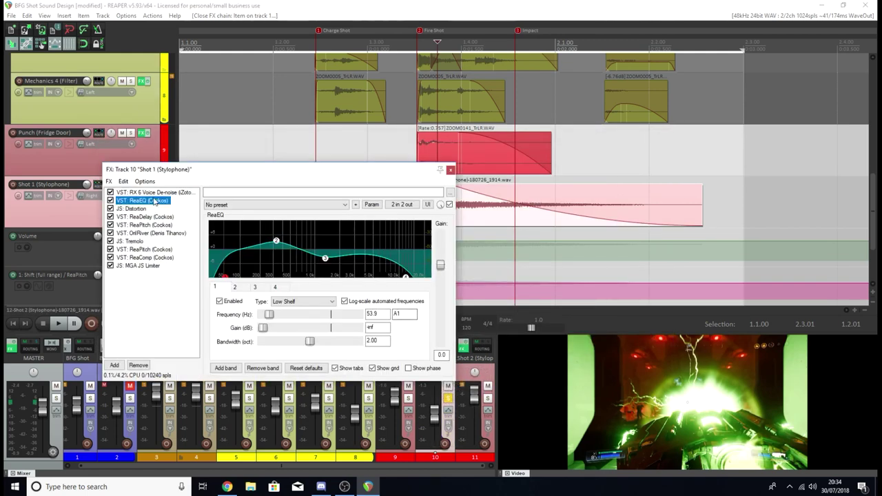
pyautogui.moveTo(285, 169); pyautogui.dragTo(288, 203)
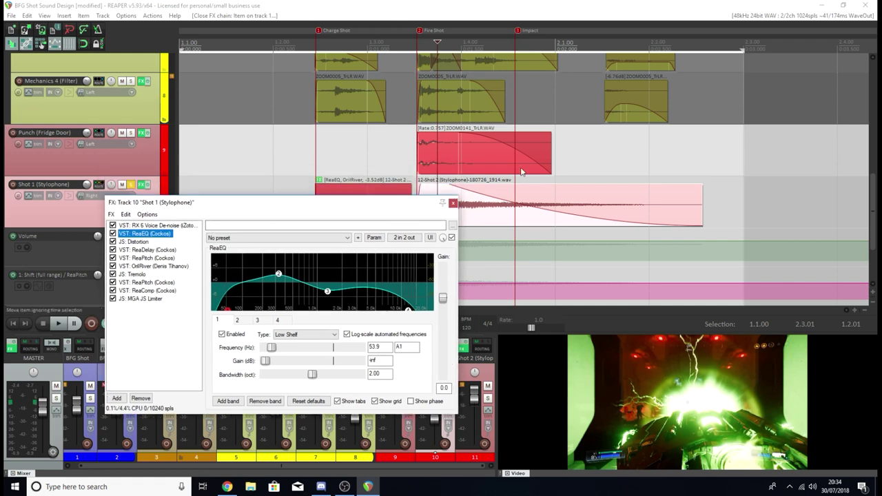
pyautogui.moveTo(386, 202); pyautogui.dragTo(379, 261)
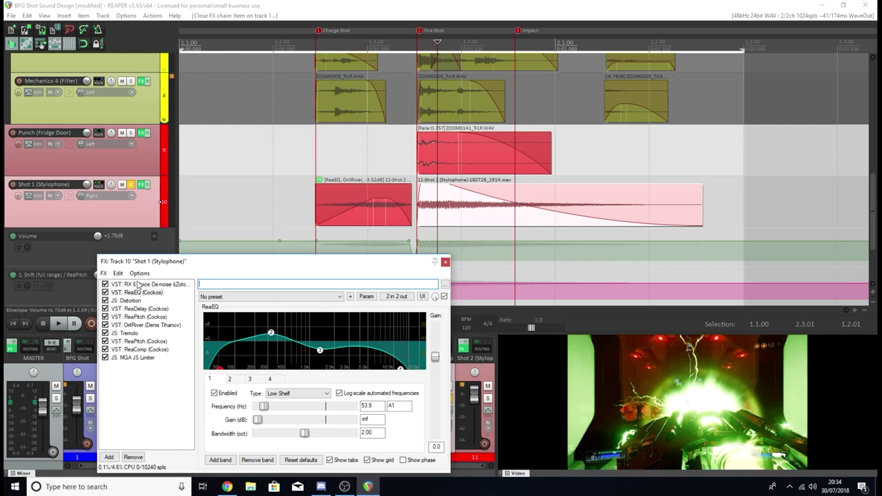
pyautogui.click(319, 180)
pyautogui.moveTo(430, 145); pyautogui.dragTo(644, 145)
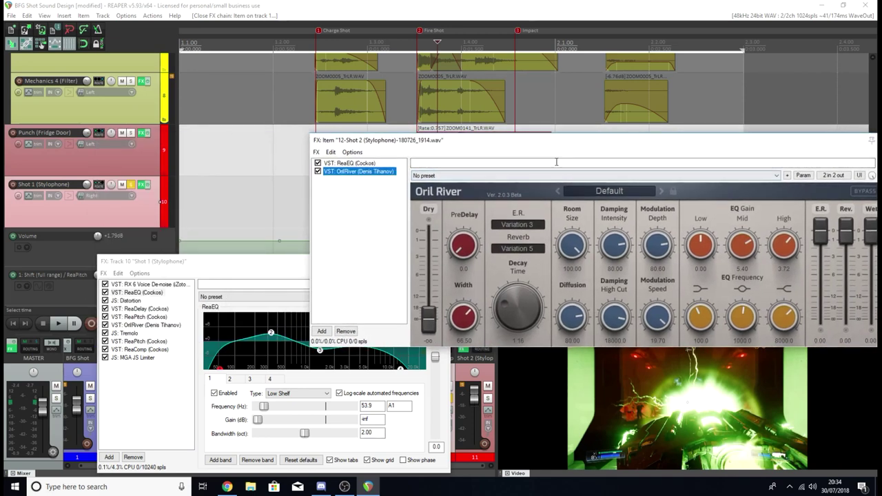
pyautogui.moveTo(706, 145); pyautogui.dragTo(498, 139)
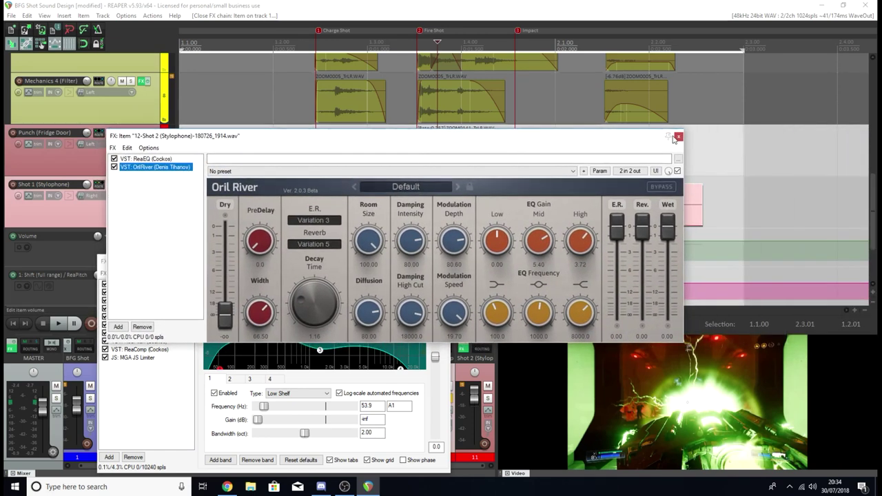
pyautogui.click(668, 140)
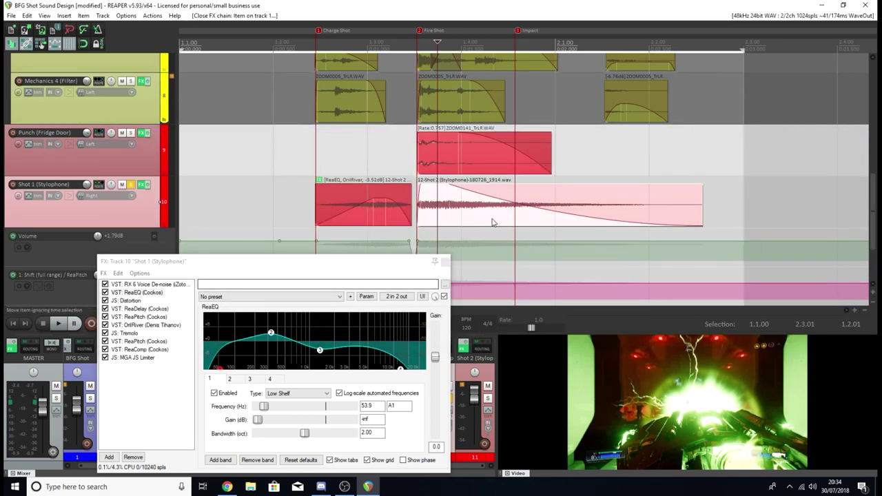
# Step: Recheck the charge clip's item effects, and close both that window and Shot 1's track effects chain
pyautogui.click(321, 181)
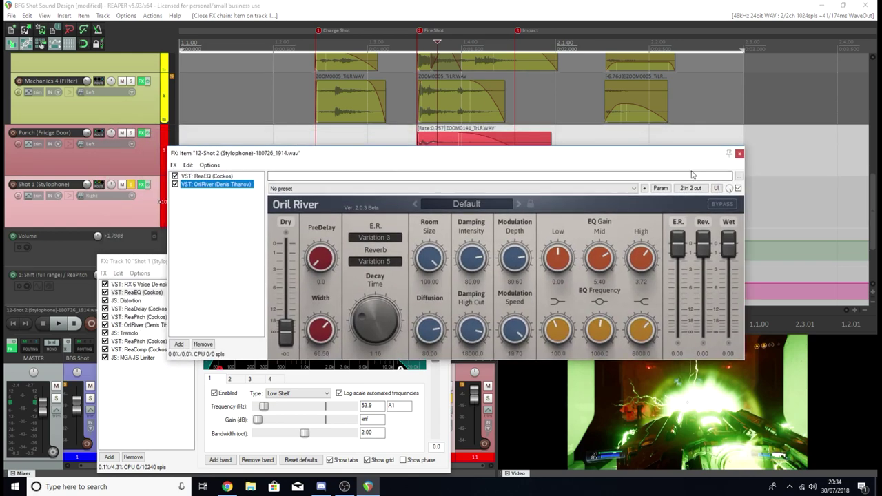
pyautogui.press('Escape')
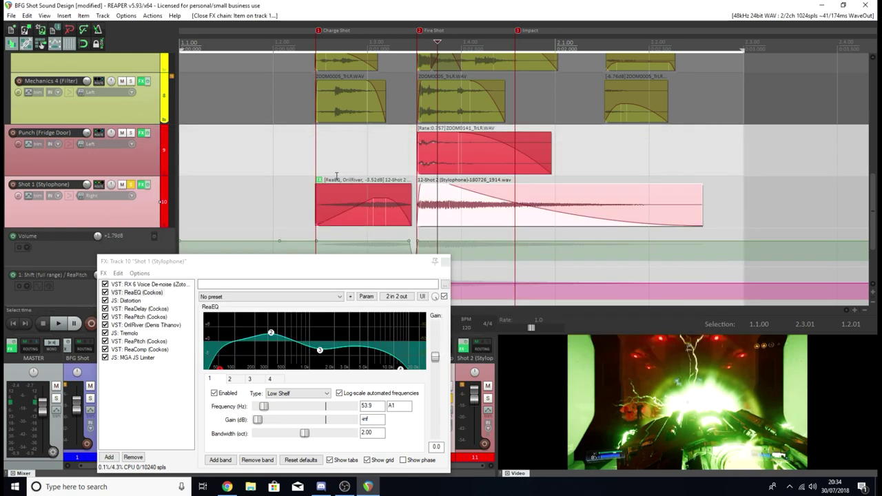
pyautogui.click(444, 261)
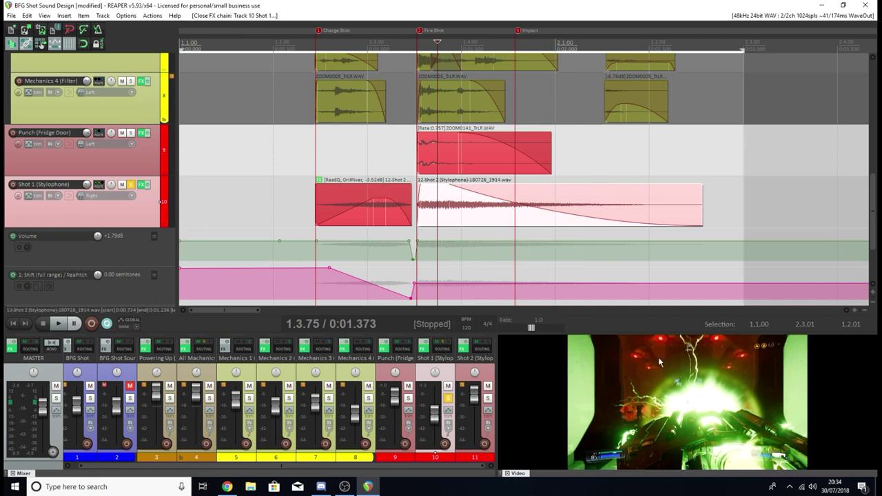
# Step: Place the playhead at 1.2.15, before the Charge Shot marker, audition the Shot 1 layer and stop playback
pyautogui.click(287, 43)
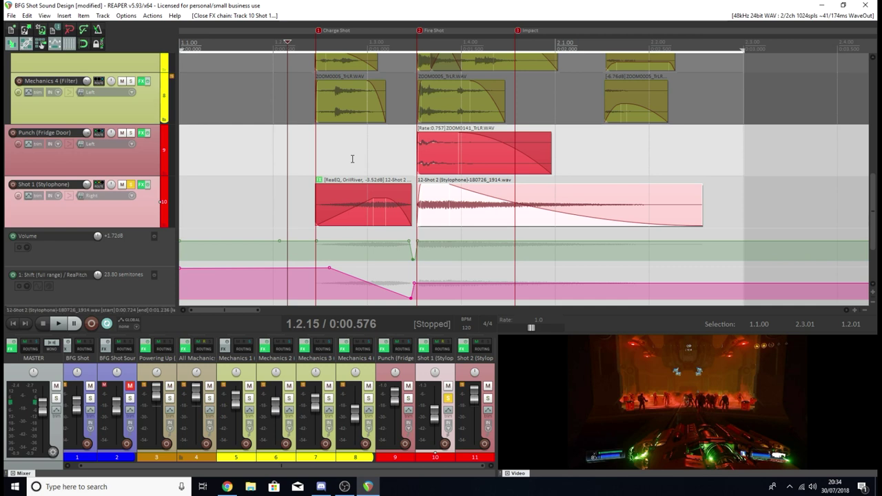
pyautogui.press('space')
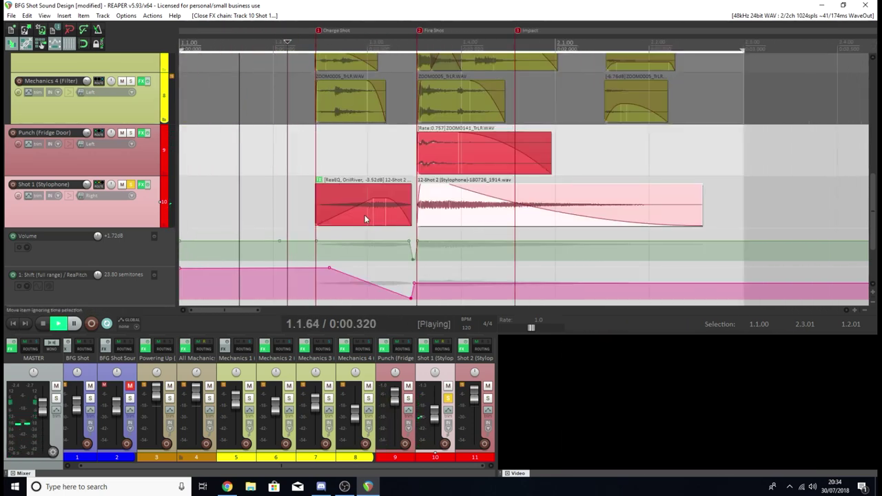
pyautogui.press('space')
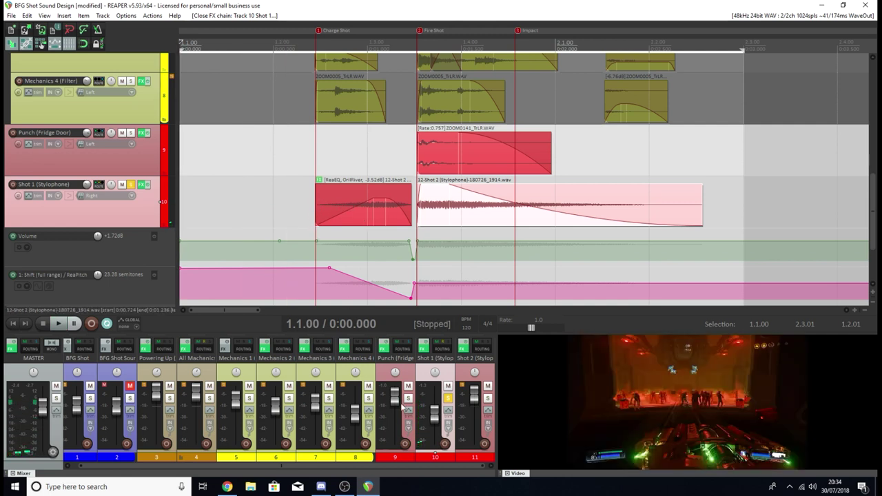
# Step: Unsolo Shot 1, solo the Powering Up layer, audition it from the project start and stop playback
pyautogui.click(447, 398)
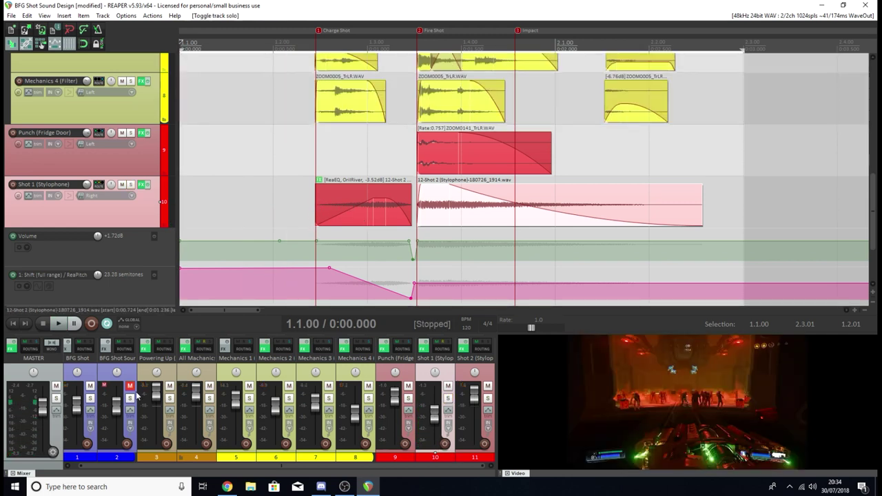
pyautogui.click(170, 398)
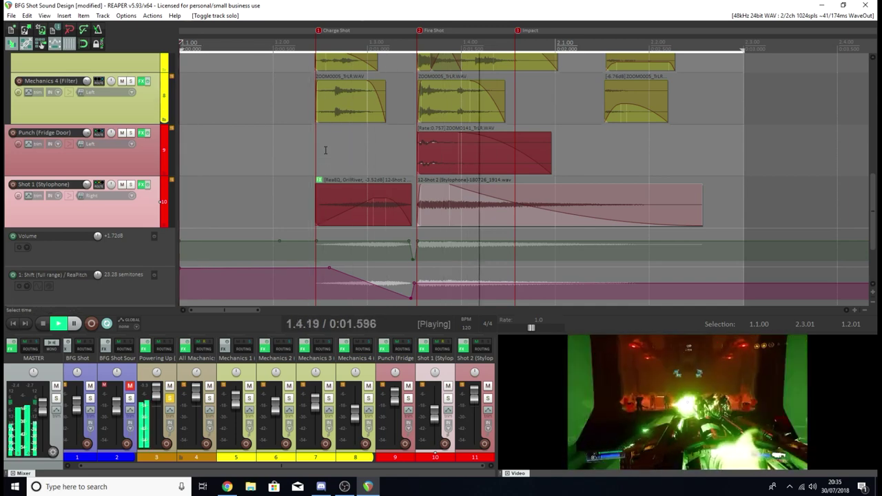
pyautogui.press('space')
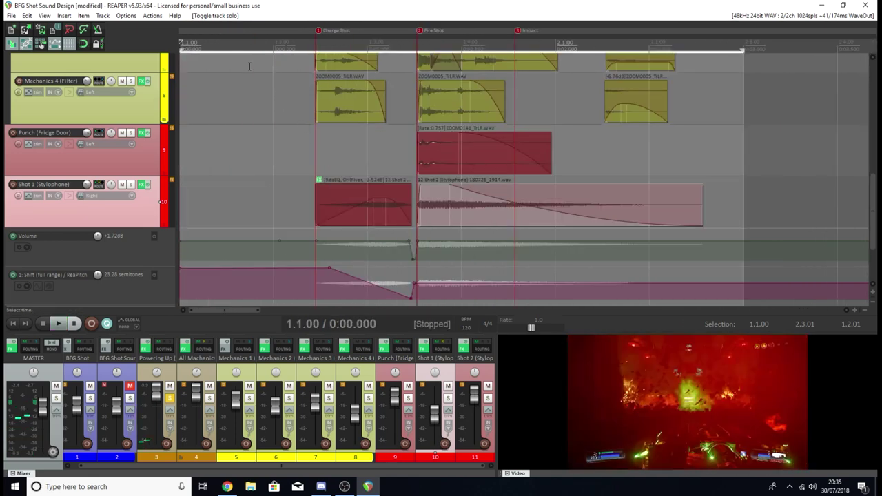
# Step: Audition Powering Up together with All Mechanics in solo from 1.2.25, then stop and return the playhead to the start
pyautogui.click(296, 45)
pyautogui.click(208, 403)
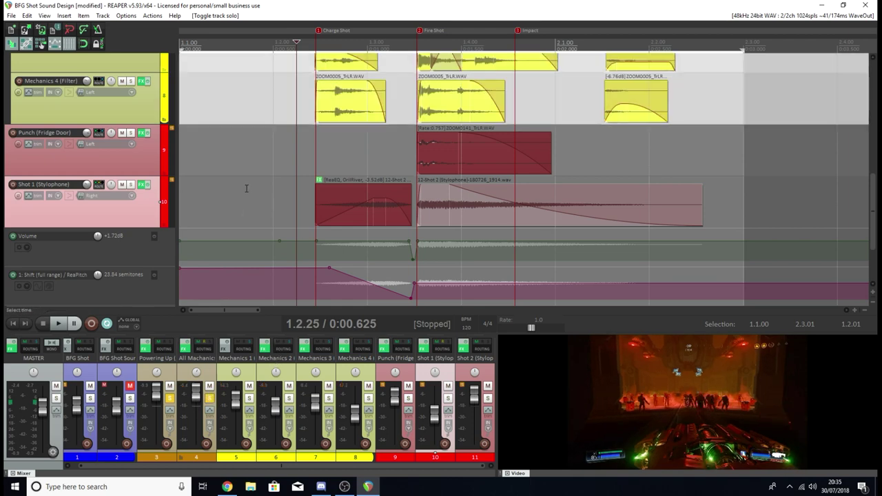
pyautogui.press('space')
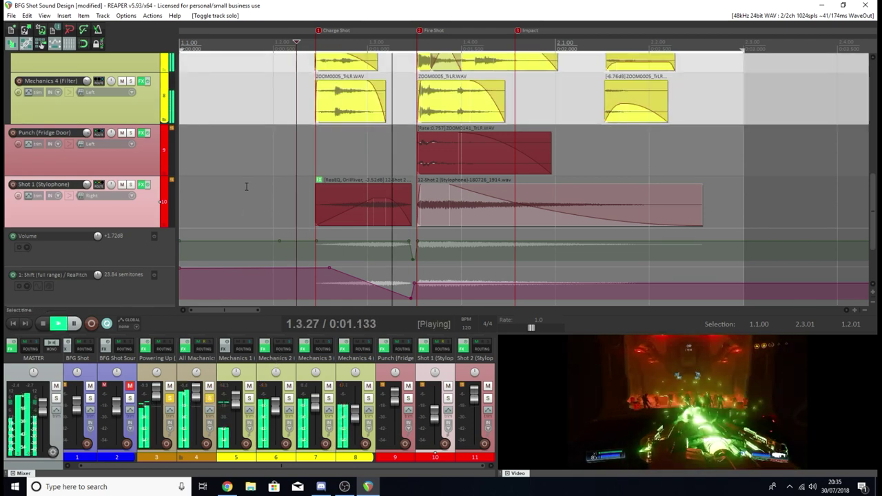
pyautogui.press('space')
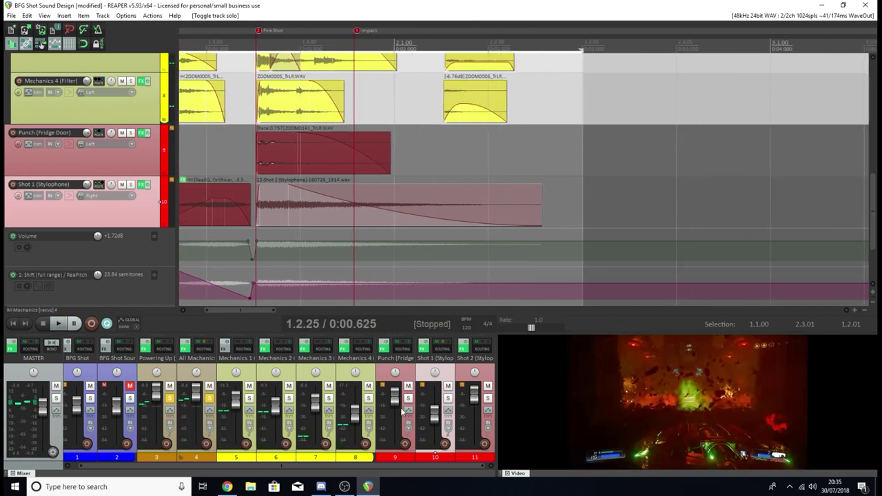
pyautogui.press('Home')
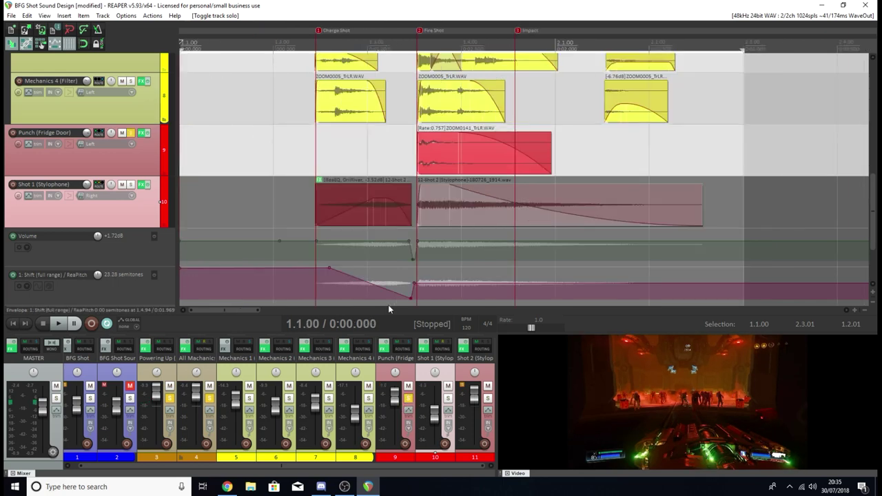
# Step: Add Punch and Shot 1 to the soloed layers, audition the combination from 1.2.33 and stop playback
pyautogui.click(303, 44)
pyautogui.press('space')
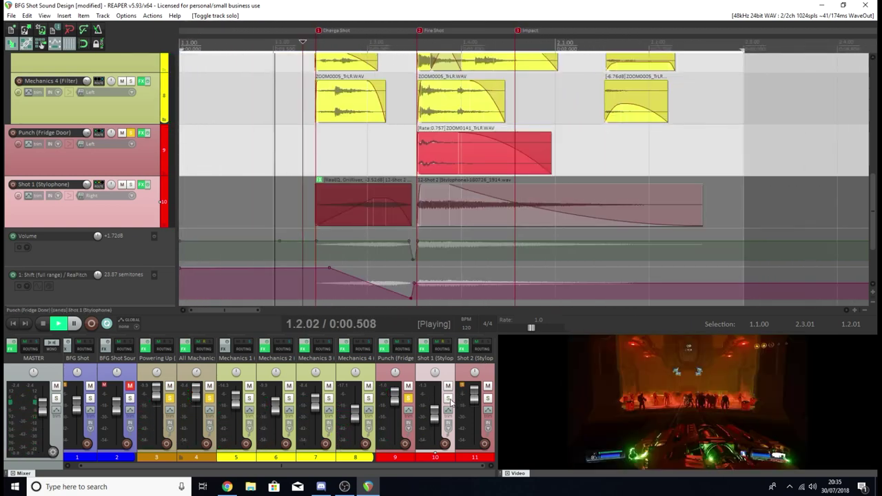
pyautogui.press('space')
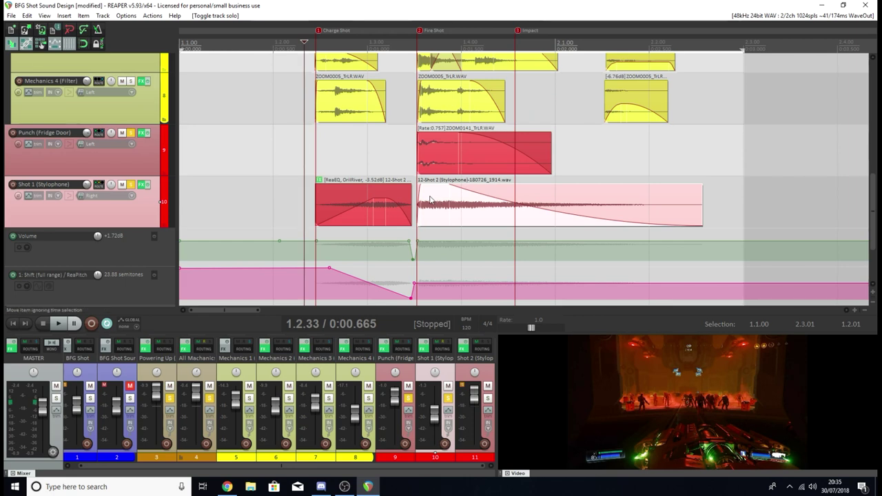
pyautogui.press('space')
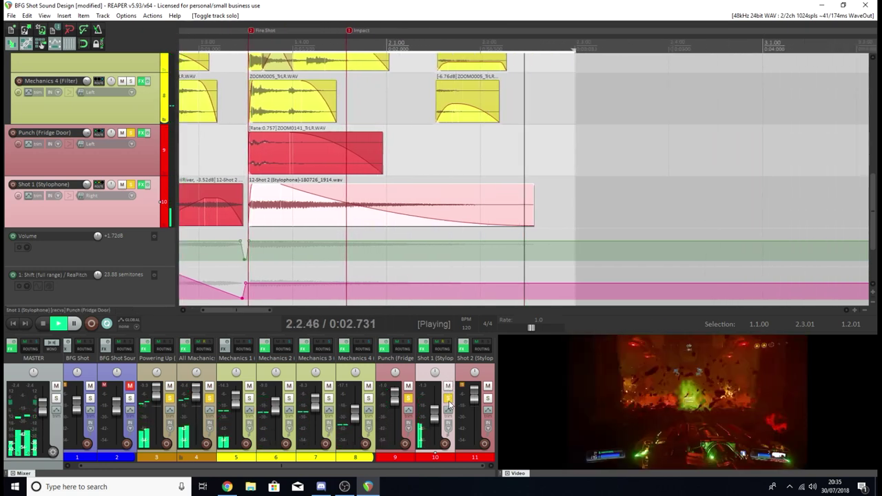
pyautogui.press('space')
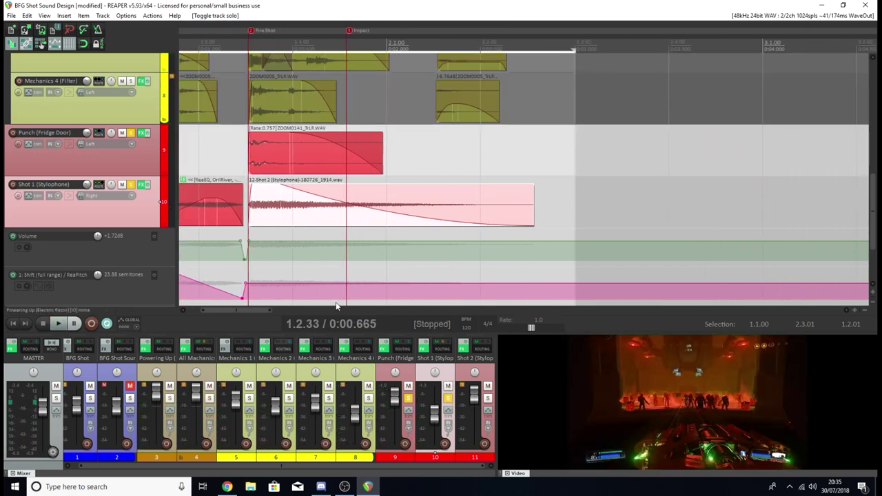
# Step: Audition only Punch and Shot 1 in solo, then unsolo both and return the playhead to the start
pyautogui.hscroll(-2, 210, 306)
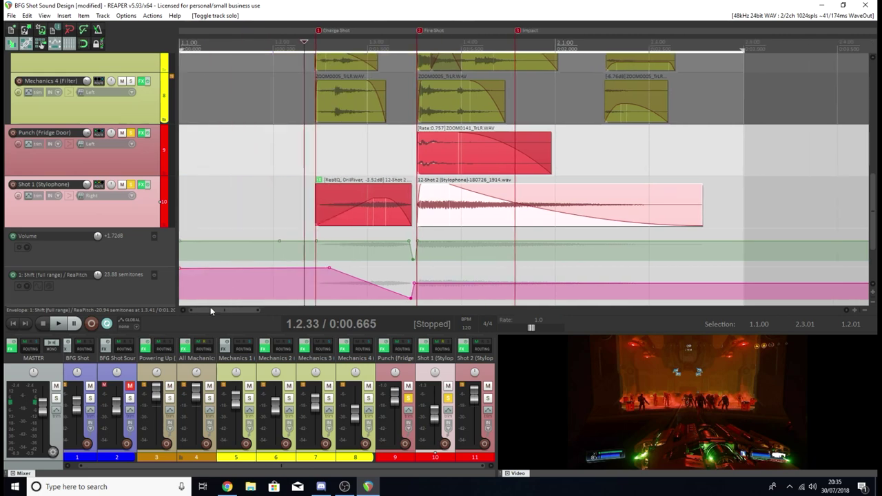
pyautogui.press('space')
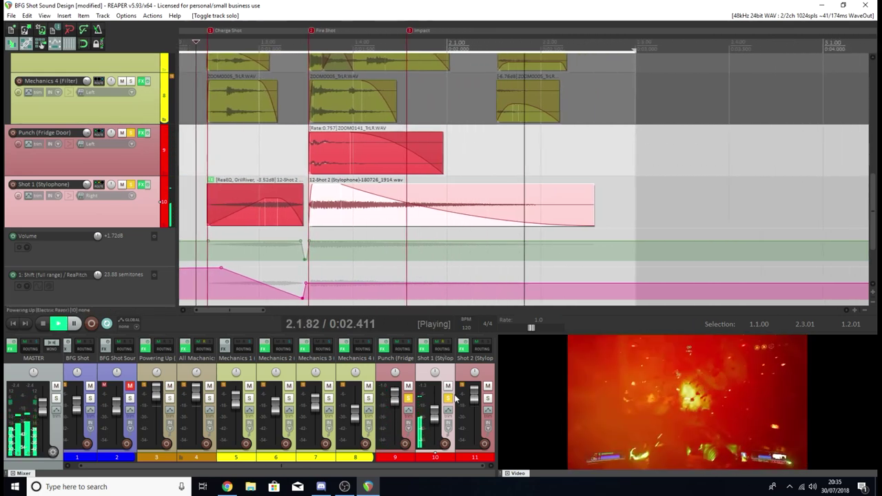
pyautogui.press('space')
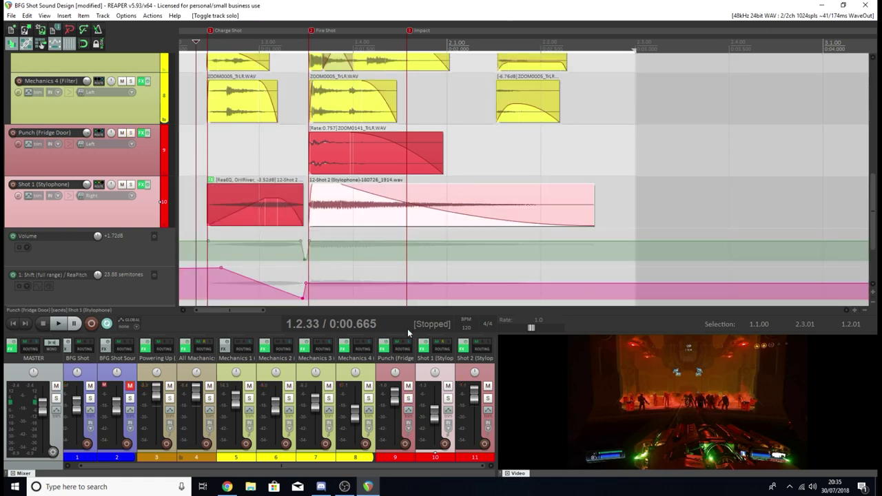
pyautogui.press('Home')
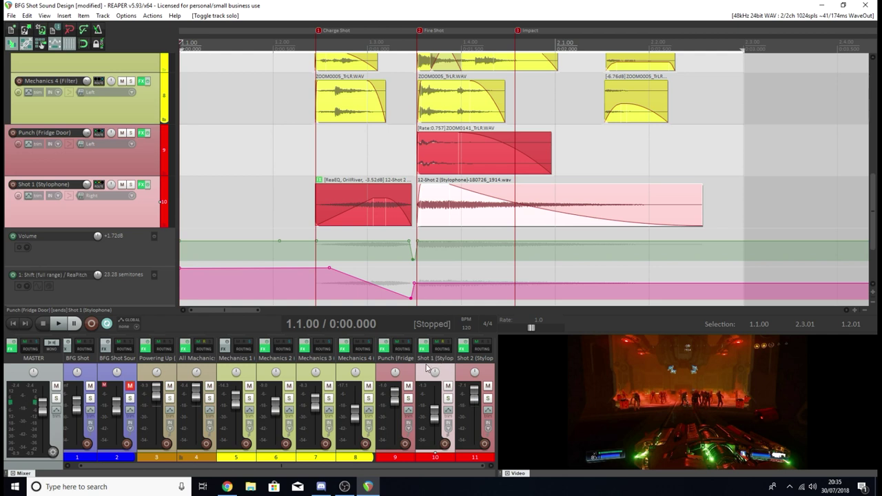
# Step: Solo Shot 2 (Stylophone), audition it from just before the Fire Shot marker, stop and return the playhead to the start
pyautogui.click(488, 398)
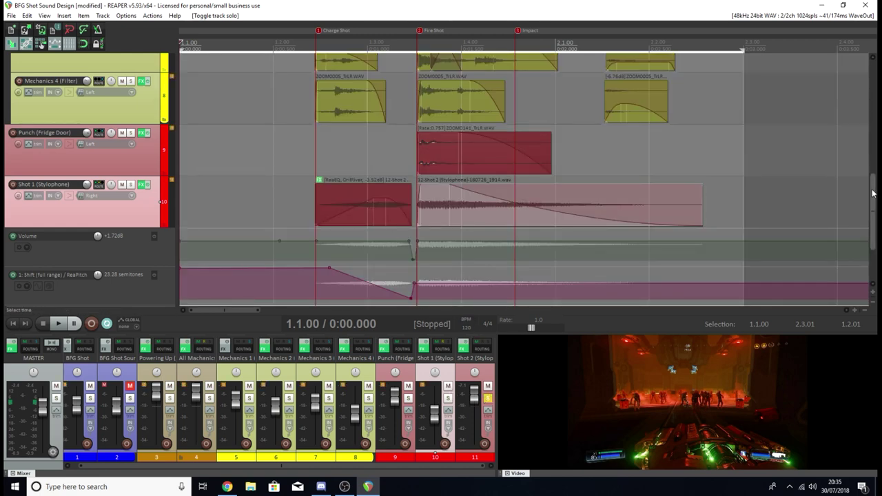
pyautogui.moveTo(872, 211); pyautogui.dragTo(872, 239)
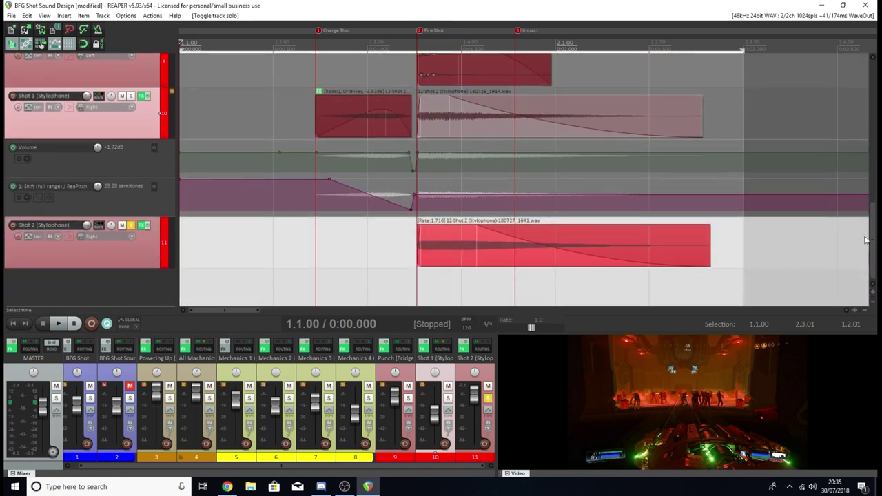
pyautogui.click(395, 45)
pyautogui.press('space')
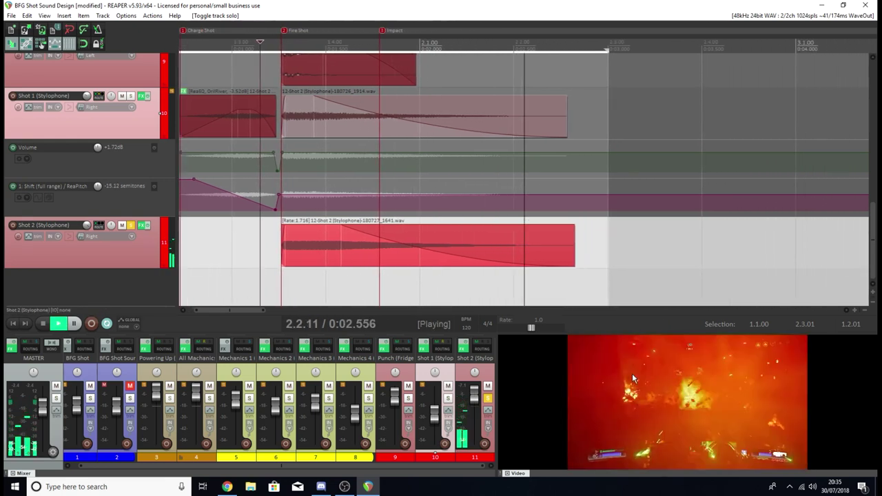
pyautogui.press('space')
pyautogui.press('Home')
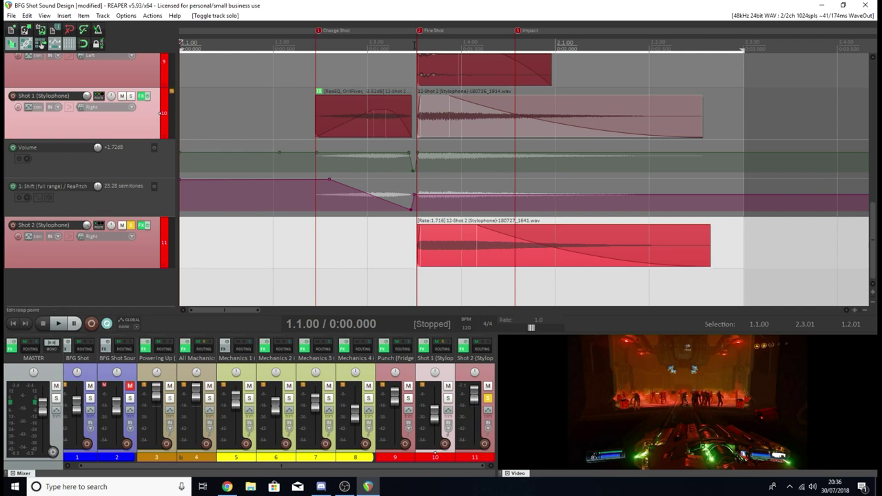
# Step: Bypass Shot 2's effects and reduce its volume, audition the dry sound from 1.3.49, then return the playhead to the start
pyautogui.click(413, 44)
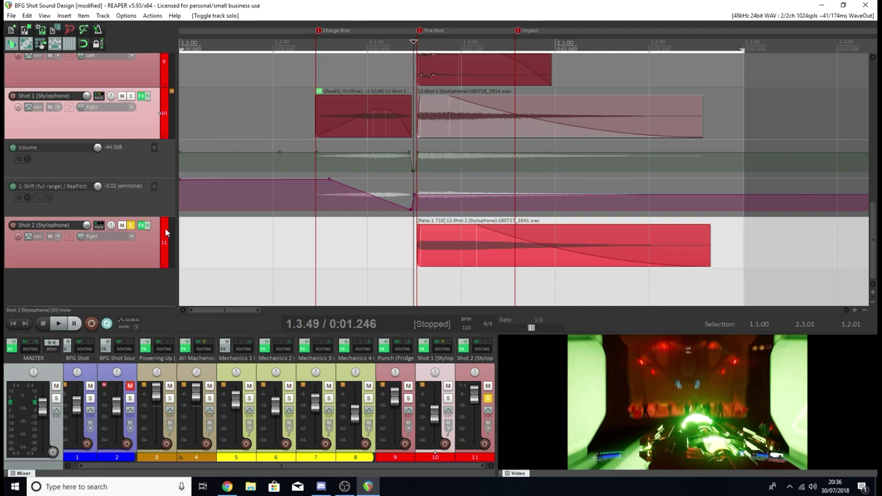
pyautogui.keyDown('ctrl'); pyautogui.click(144, 225); pyautogui.keyUp('ctrl')
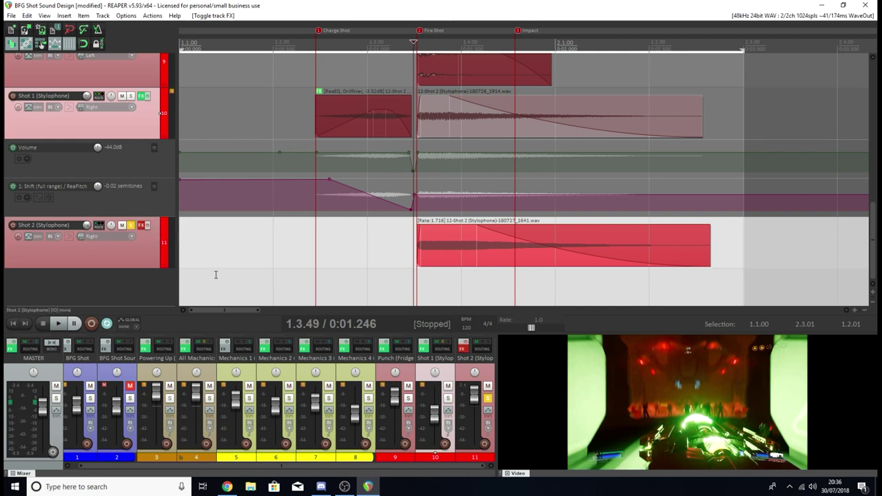
pyautogui.doubleClick(474, 392)
pyautogui.press('space')
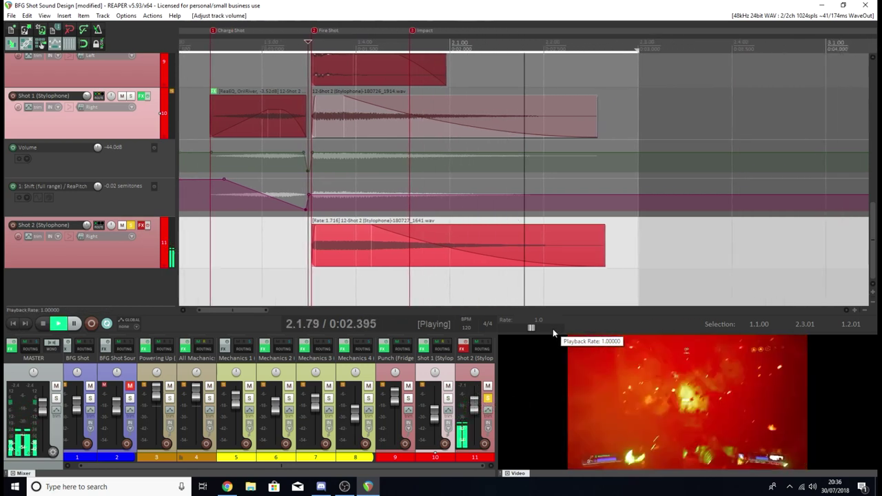
pyautogui.press('space')
pyautogui.press('Home')
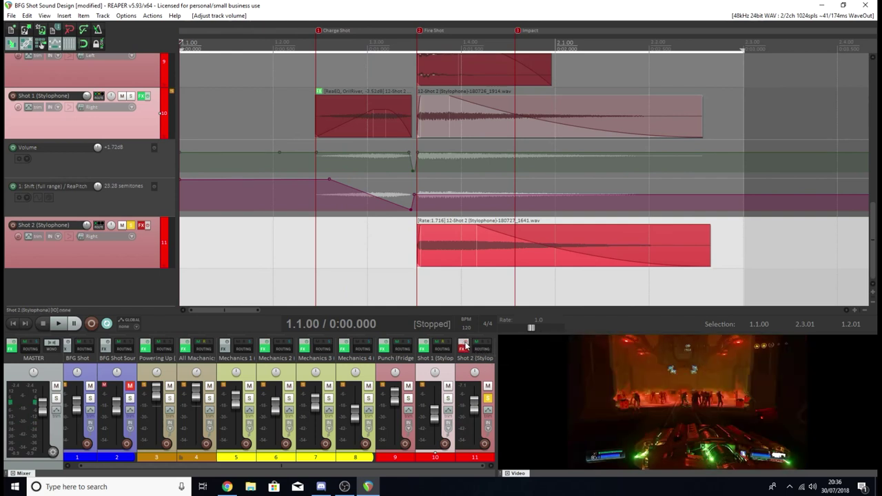
# Step: Restore Shot 2's volume and re-enable its effects, audition the processed layer from 1.3.37 and stop playback
pyautogui.moveTo(474, 408); pyautogui.dragTo(474, 395)
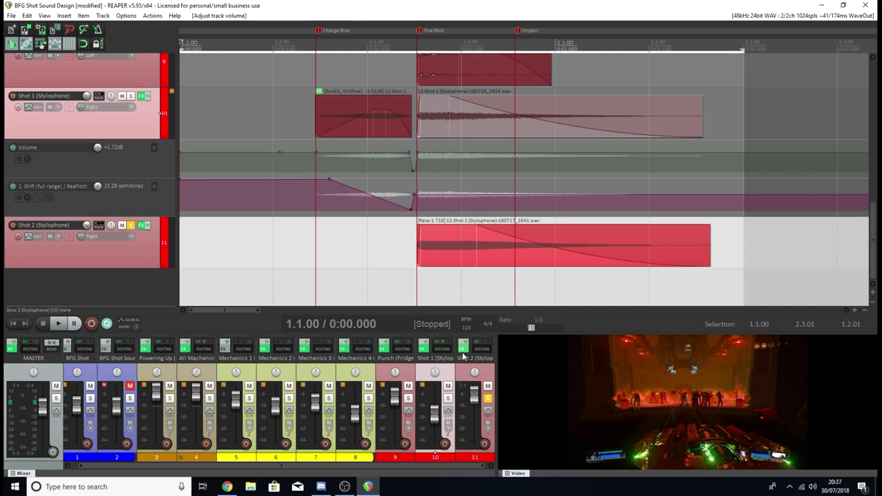
pyautogui.press('space')
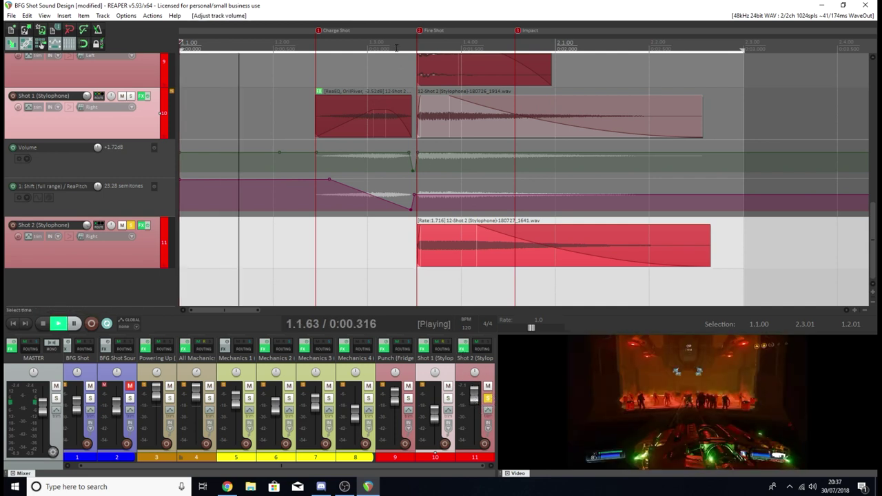
pyautogui.press('space')
pyautogui.click(396, 45)
pyautogui.press('space')
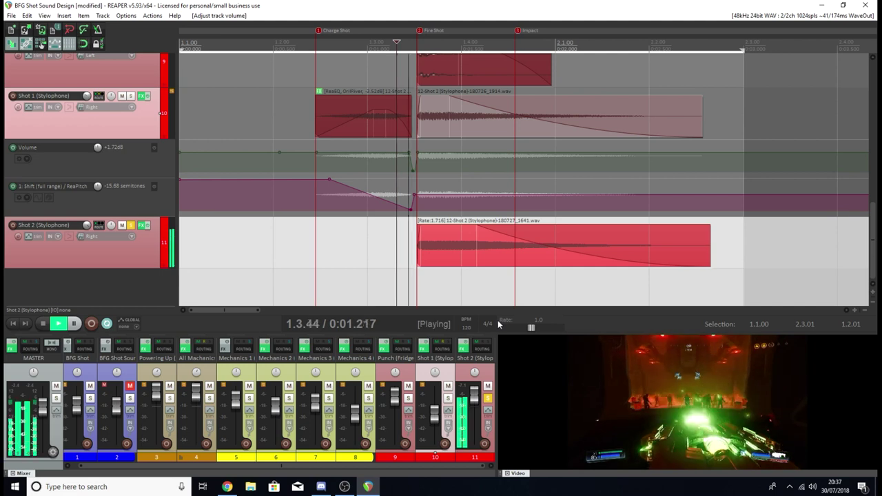
pyautogui.press('space')
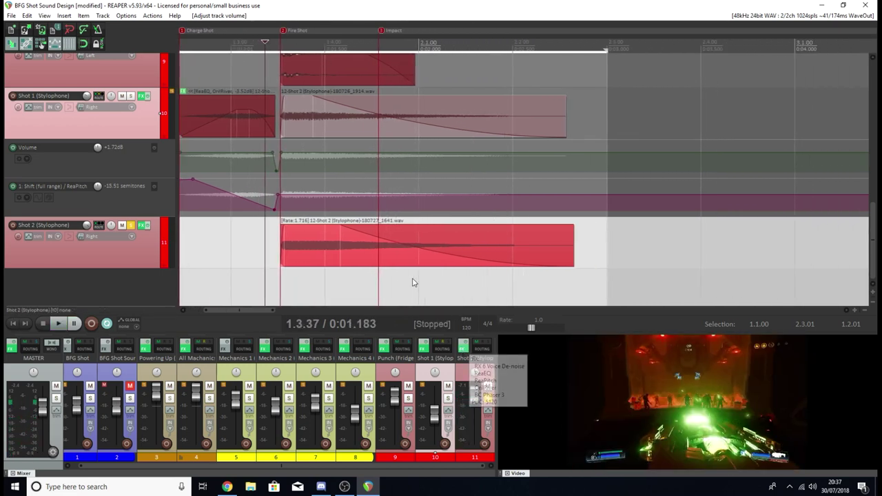
# Step: Show Shot 2's track effects chain and examine its ReaEQ curve, keeping the effects window clear of the clips
pyautogui.press('f')
pyautogui.moveTo(414, 112); pyautogui.dragTo(464, 142)
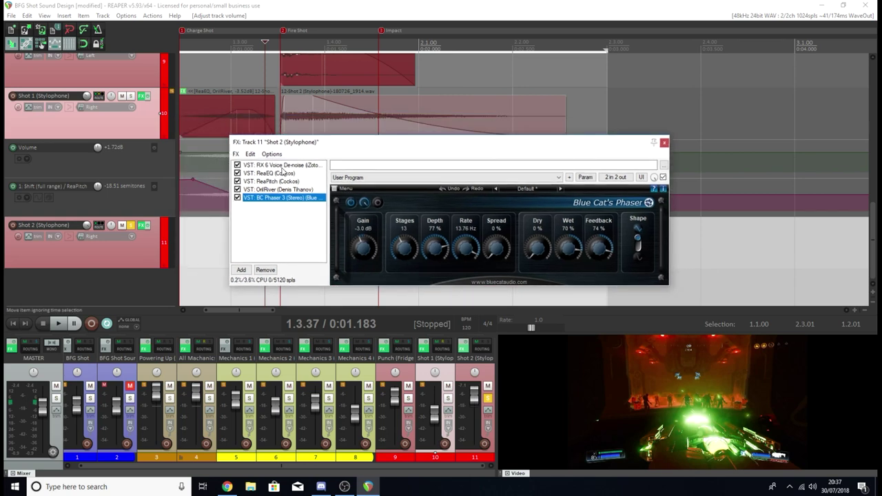
pyautogui.click(283, 165)
pyautogui.click(279, 173)
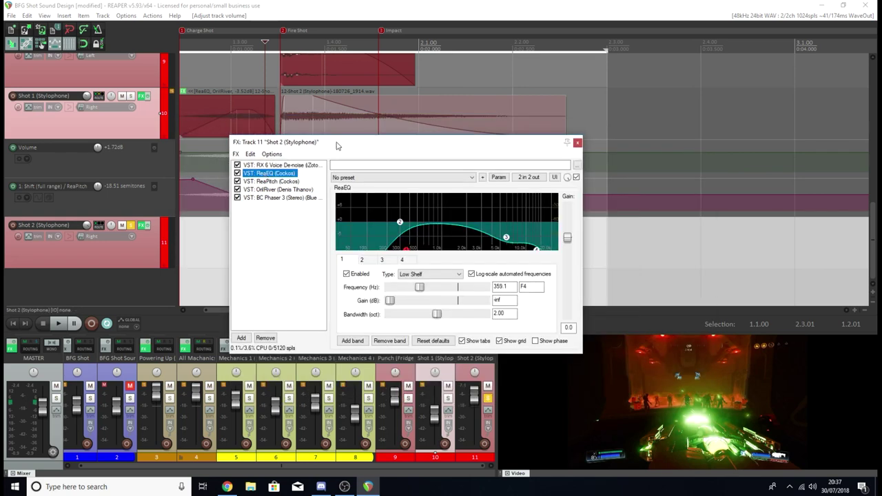
pyautogui.moveTo(427, 148); pyautogui.dragTo(370, 151)
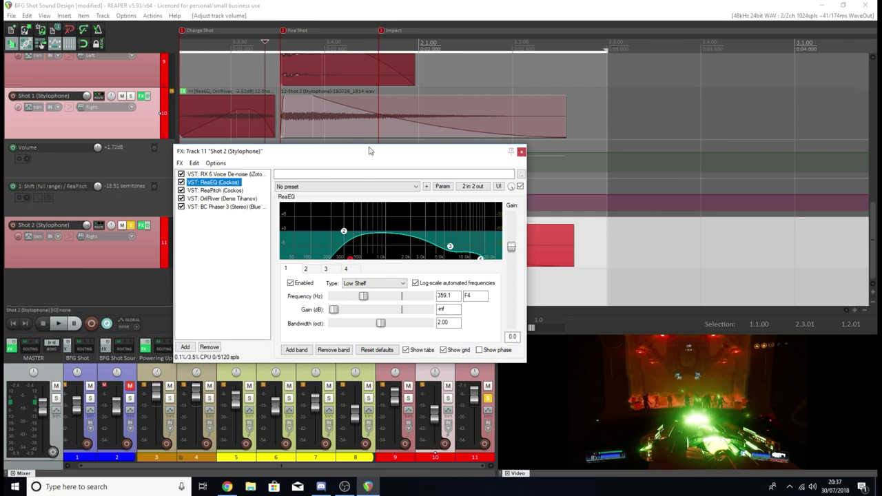
pyautogui.moveTo(368, 151); pyautogui.dragTo(512, 88)
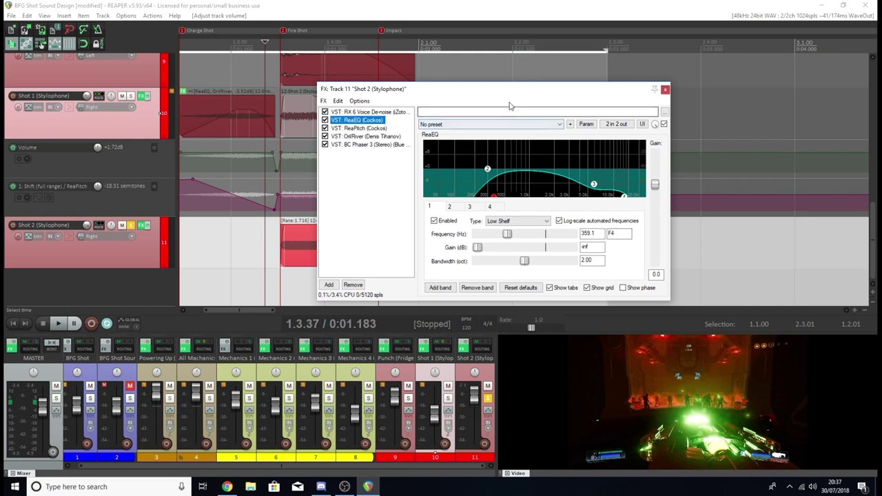
pyautogui.moveTo(526, 95); pyautogui.dragTo(410, 129)
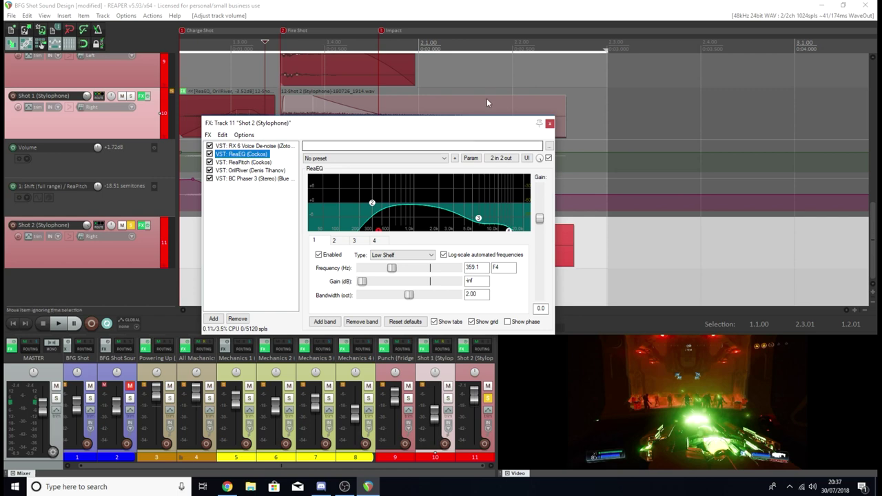
pyautogui.moveTo(472, 125); pyautogui.dragTo(536, 99)
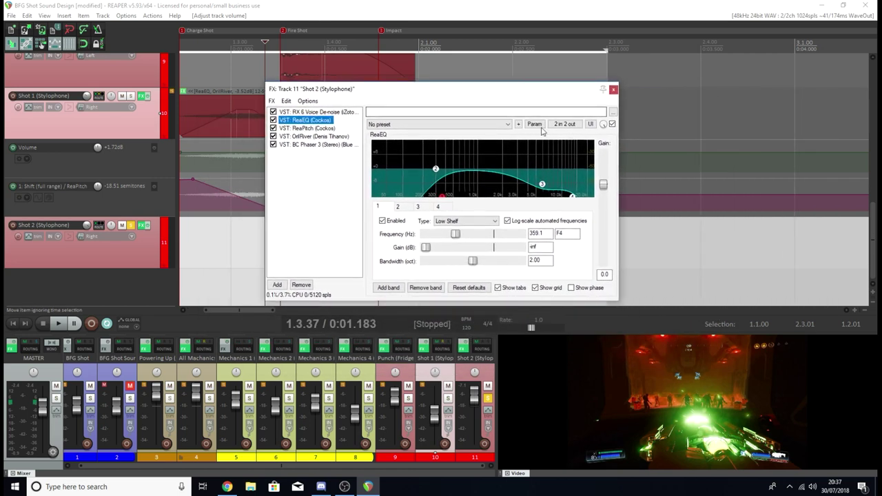
# Step: Audition Shot 2 from 1.3.31 with its ReaEQ settings on display, and stop playback
pyautogui.click(340, 63)
pyautogui.press('space')
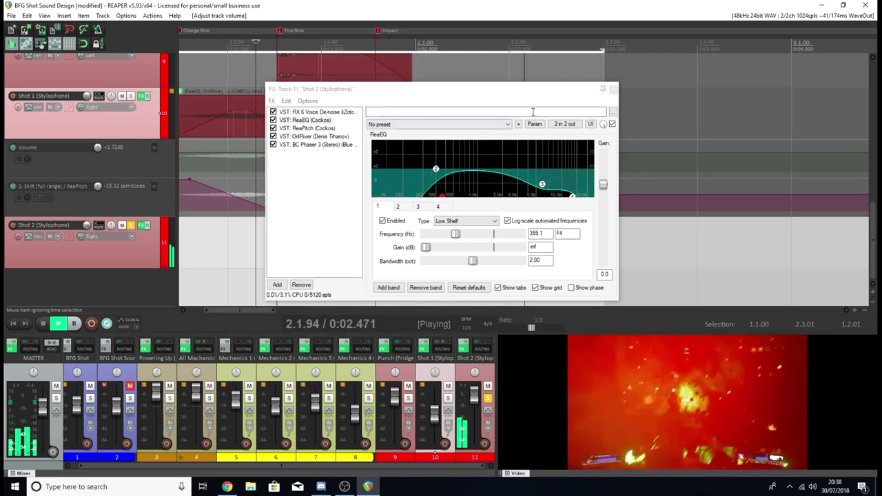
pyautogui.press('space')
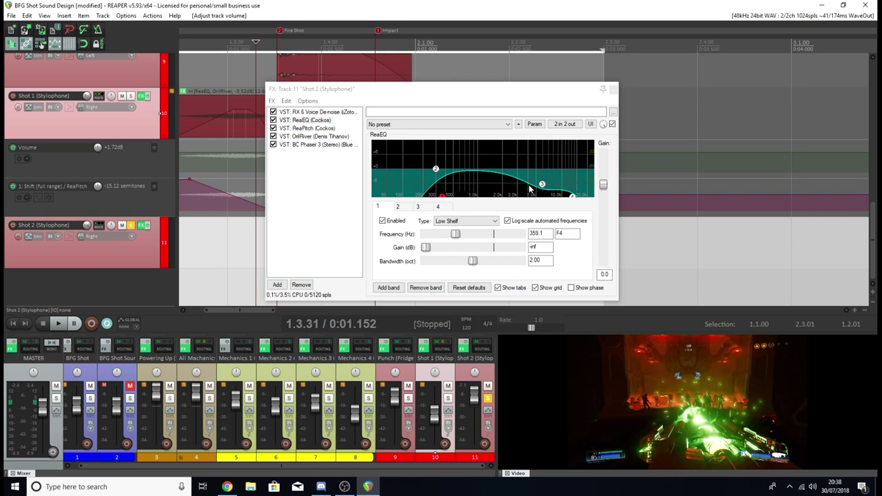
# Step: Show the ReaPitch settings in Shot 2's effects chain and move the effects window clear of the mixer
pyautogui.click(296, 123)
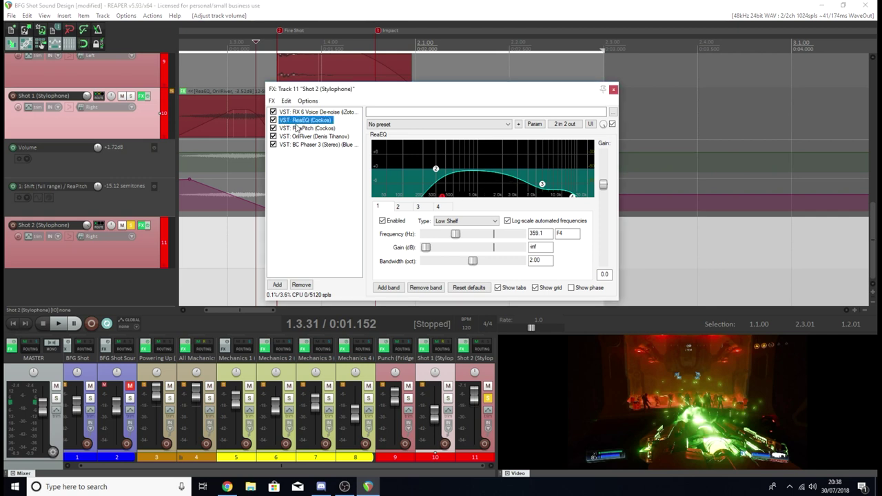
pyautogui.click(303, 127)
pyautogui.moveTo(496, 91); pyautogui.dragTo(460, 94)
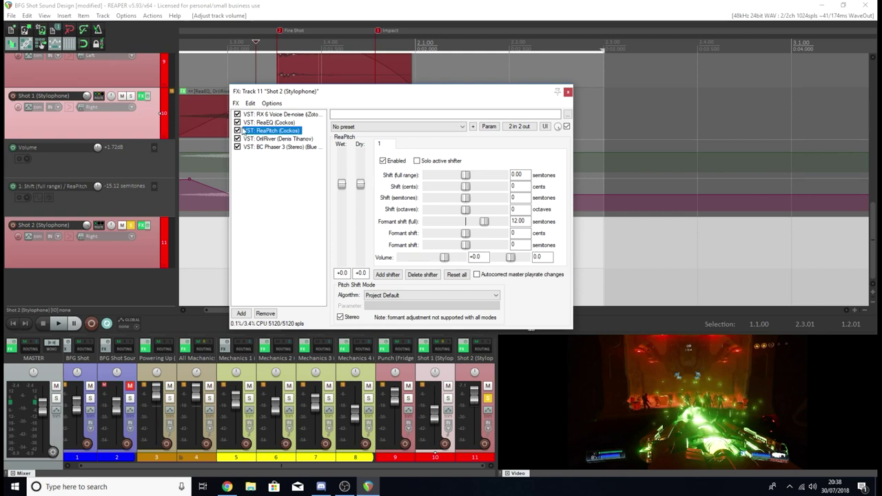
# Step: Bypass Shot 2's ReaPitch, OrilRiver and BC Phaser 3, lower the track's volume, and audition it with only de-noise and ReaEQ active
pyautogui.click(237, 123)
pyautogui.click(237, 138)
pyautogui.click(237, 147)
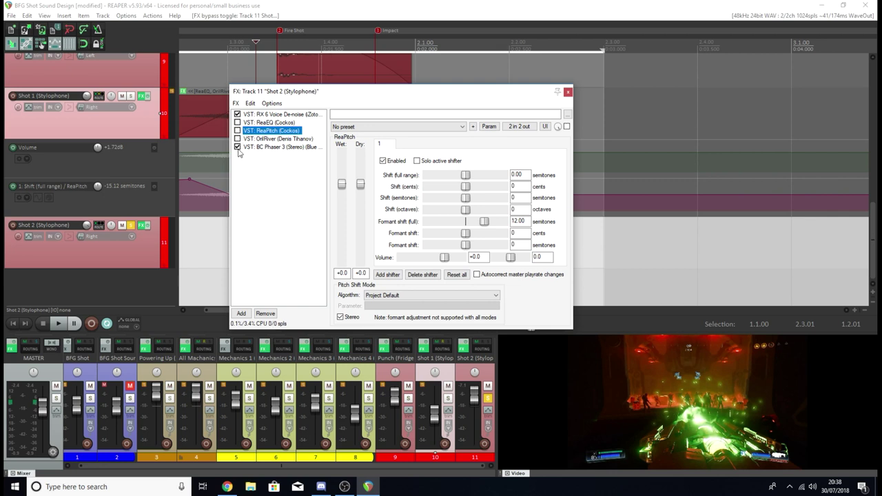
pyautogui.click(237, 122)
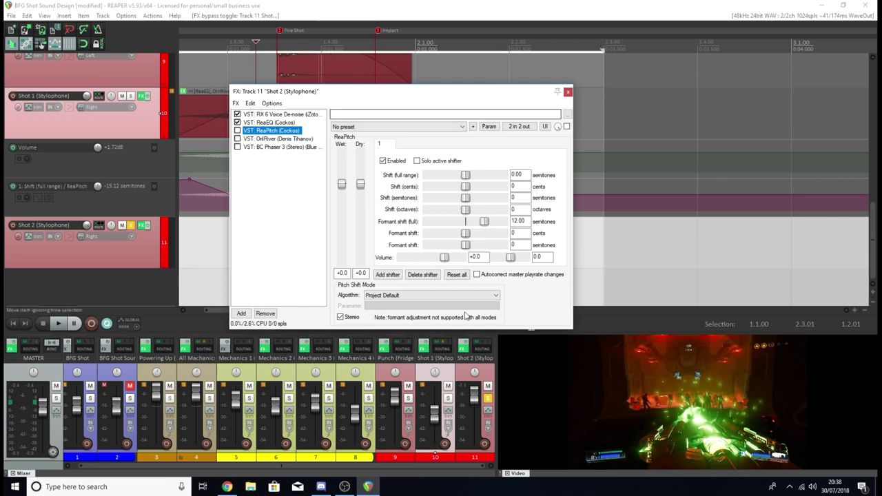
pyautogui.moveTo(475, 398); pyautogui.dragTo(477, 407)
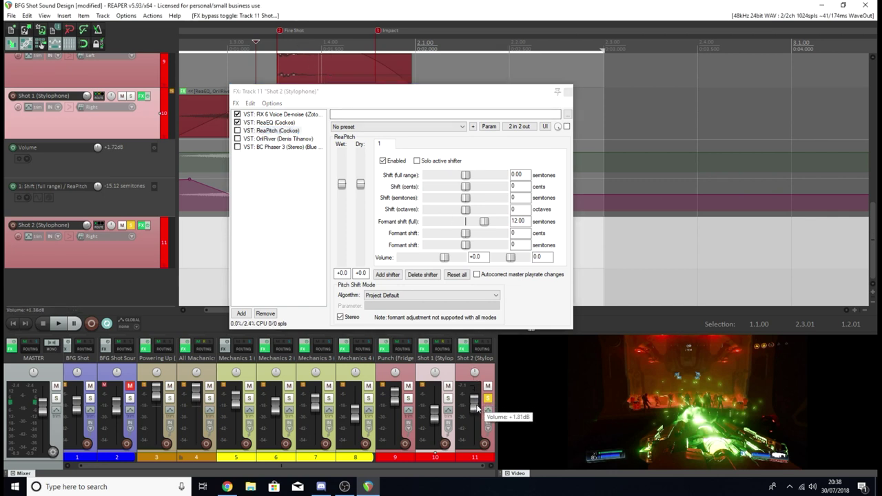
pyautogui.press('space')
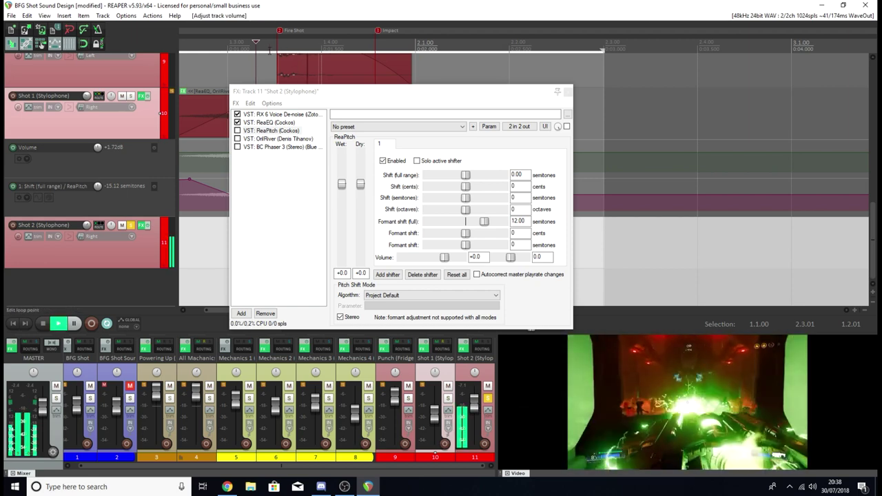
pyautogui.press('space')
# Step: Re-enable ReaPitch on Shot 2, set the track's volume to +3.58 dB, audition the layer and stop playback
pyautogui.click(238, 131)
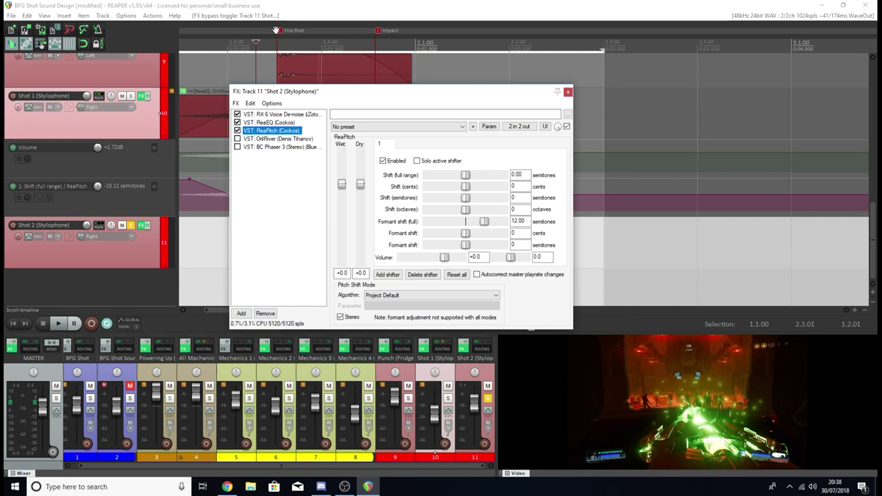
pyautogui.moveTo(475, 403); pyautogui.dragTo(475, 408)
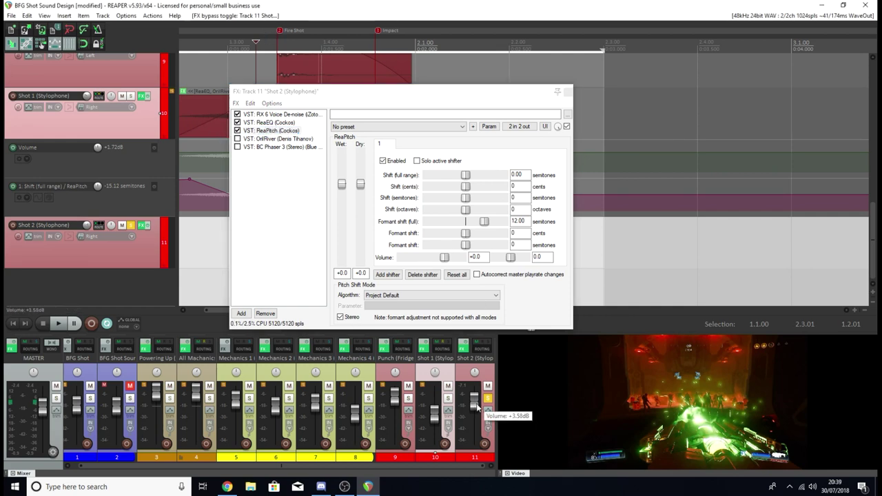
pyautogui.press('space')
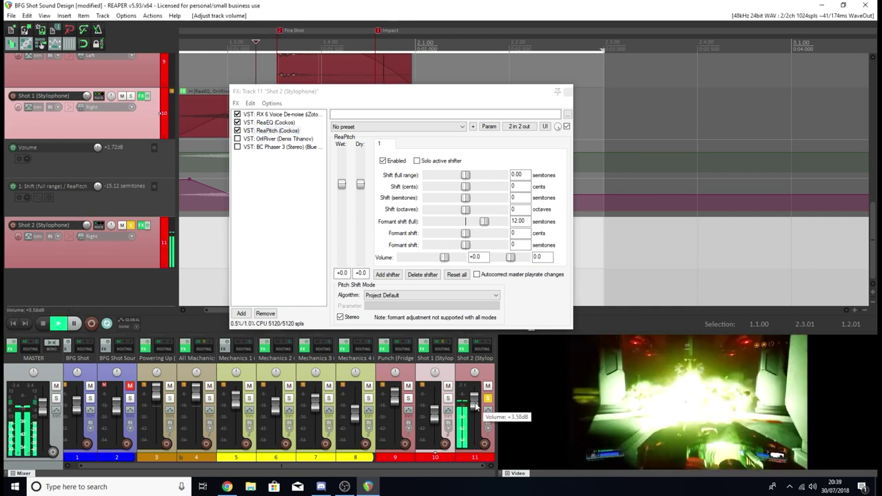
pyautogui.press('space')
# Step: Re-enable OrilRiver on Shot 2 and audition the layer with its reverb settings on display
pyautogui.click(238, 139)
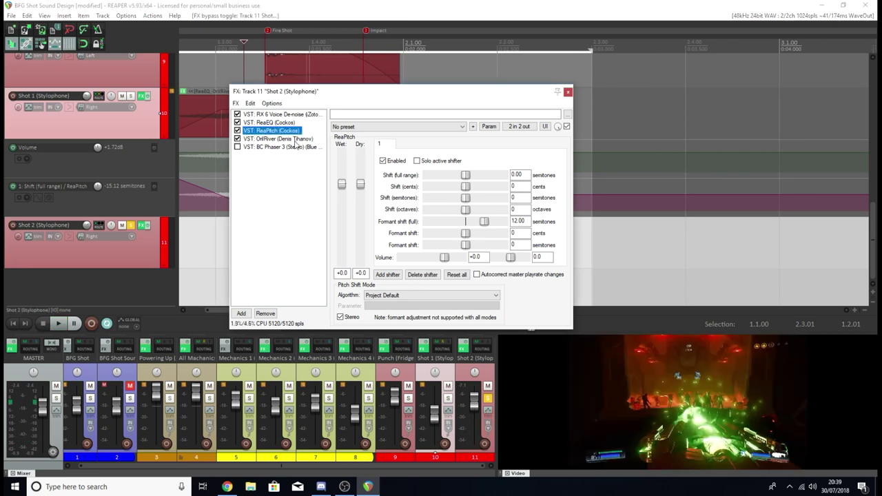
pyautogui.click(290, 139)
pyautogui.moveTo(579, 93); pyautogui.dragTo(450, 78)
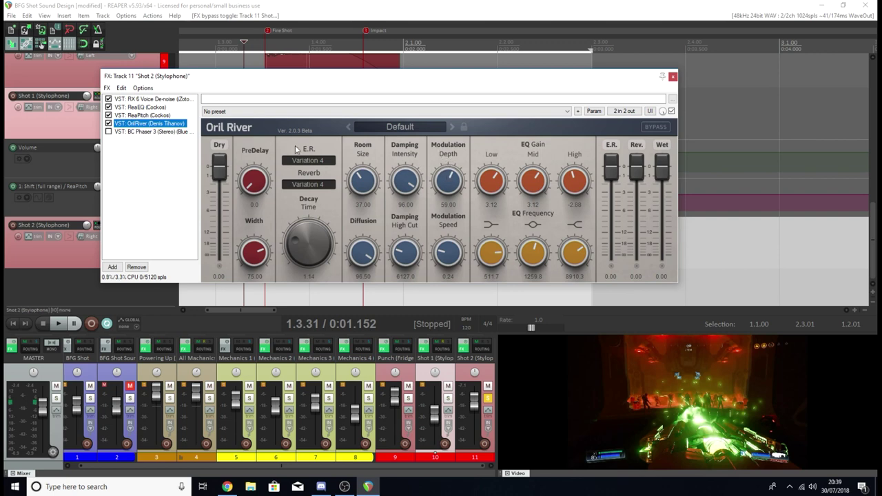
pyautogui.press('space')
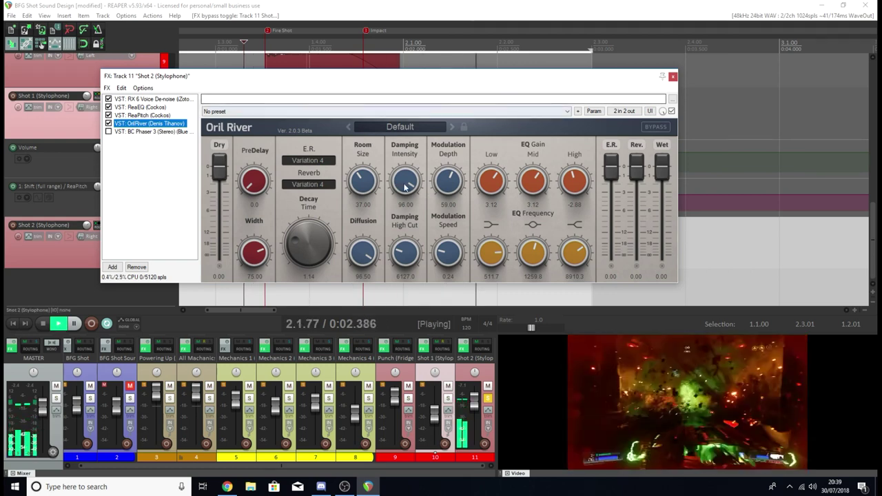
pyautogui.press('space')
# Step: Re-enable BC Phaser 3 on Shot 2 and show its settings, keeping the effects window clear of the mixer
pyautogui.click(128, 131)
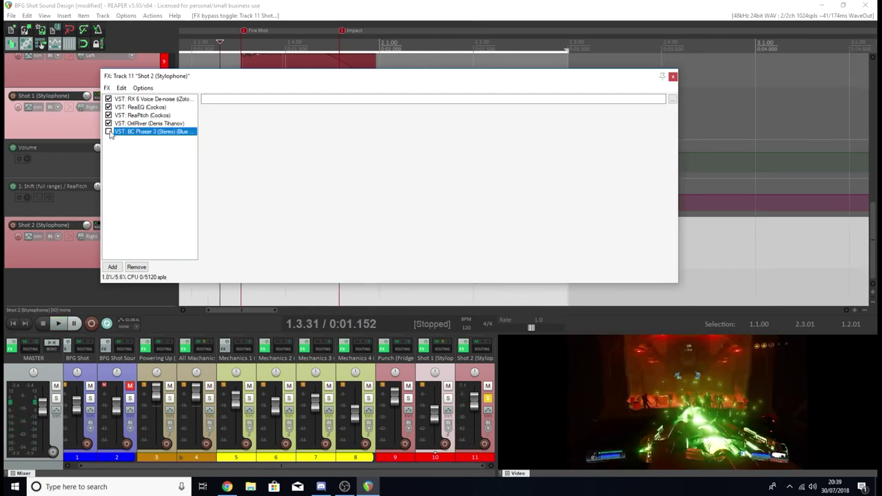
pyautogui.moveTo(428, 82); pyautogui.dragTo(498, 137)
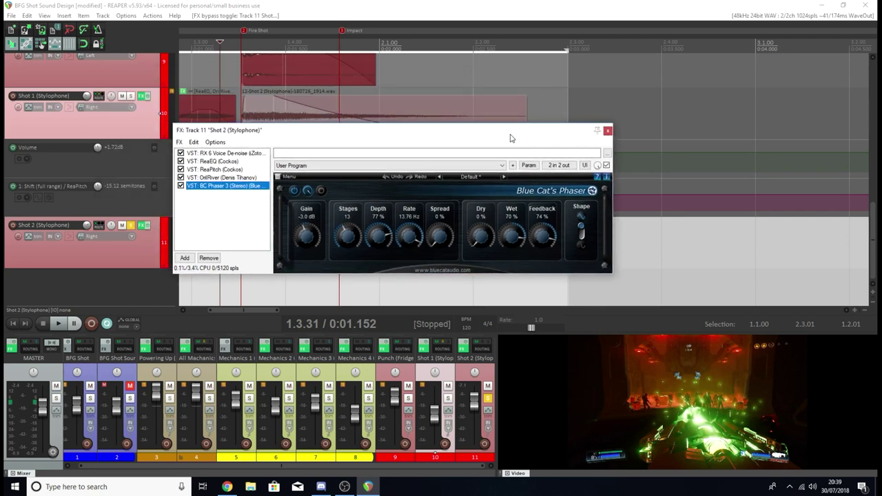
pyautogui.moveTo(510, 138); pyautogui.dragTo(512, 134)
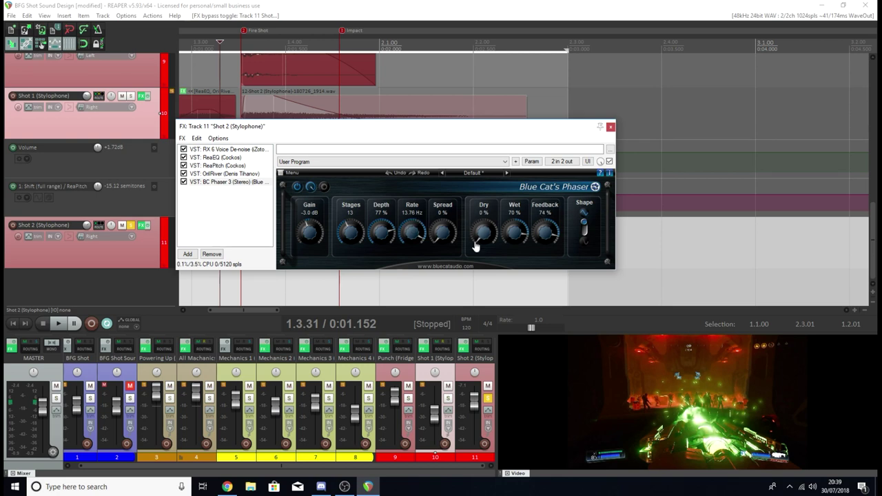
# Step: Review the ReaPitch settings again, return to BC Phaser 3, and audition Shot 2 with its full effects chain
pyautogui.click(233, 166)
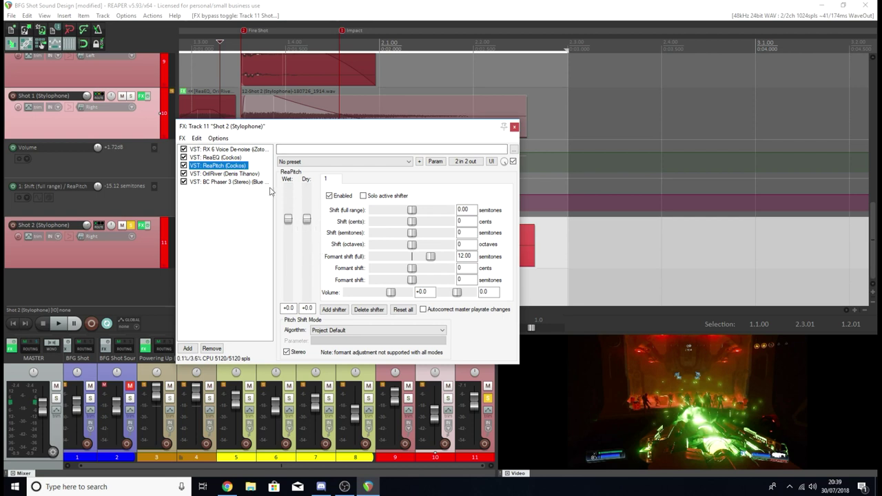
pyautogui.click(237, 182)
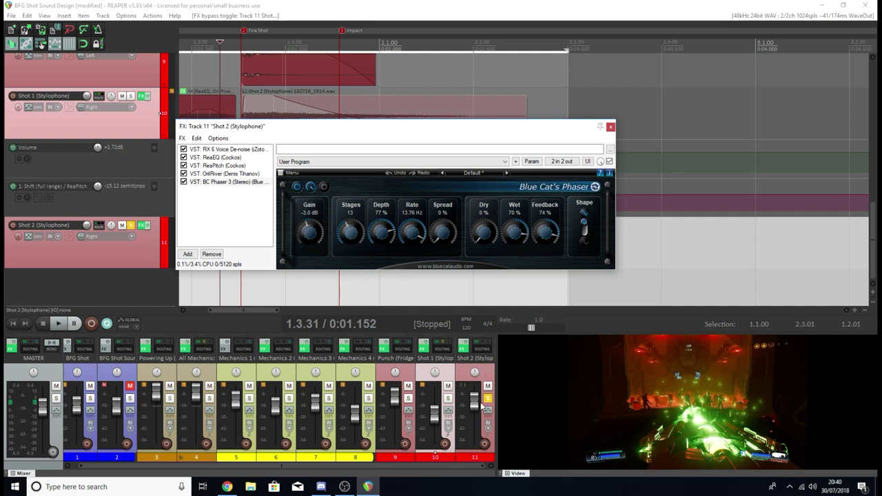
pyautogui.press('space')
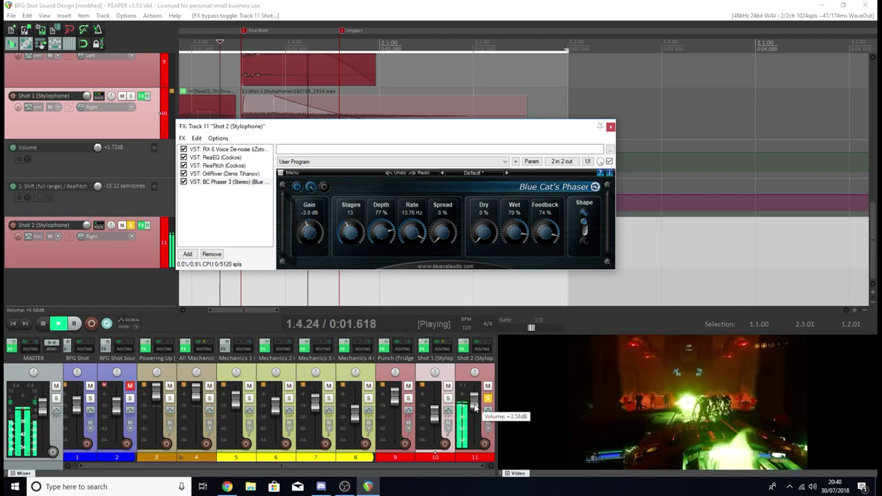
pyautogui.press('space')
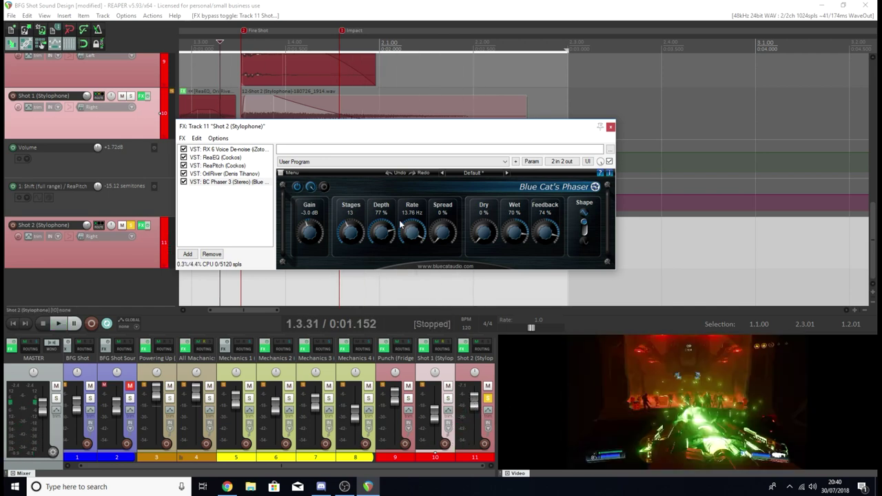
# Step: Close Shot 2's effects window, place the playhead at 1.3.43 and raise the track's volume
pyautogui.hscroll(-3, 274, 303)
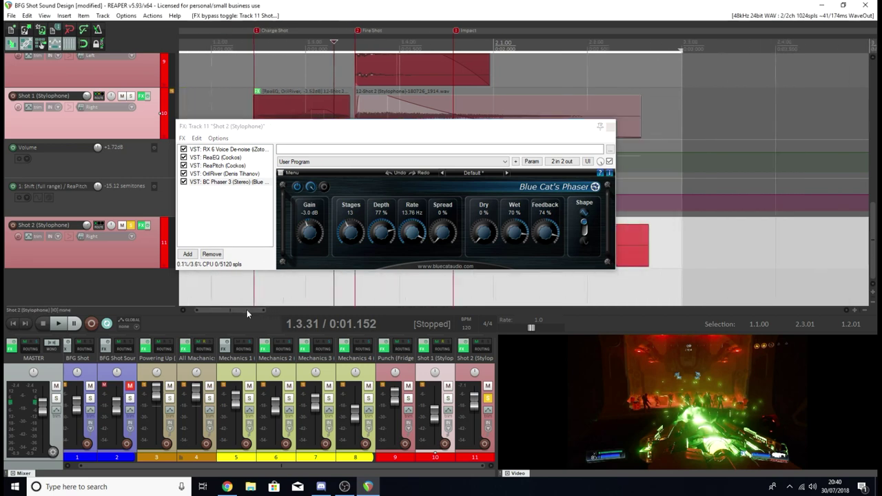
pyautogui.click(609, 126)
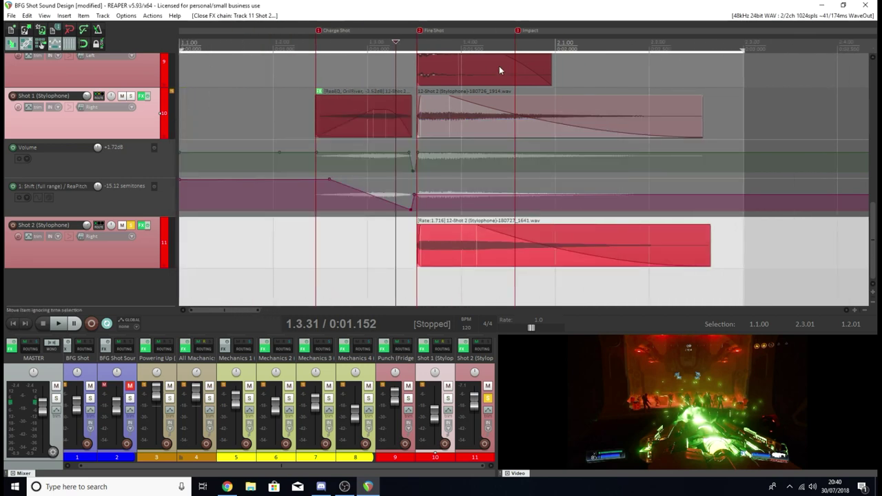
pyautogui.click(408, 47)
pyautogui.moveTo(478, 401)
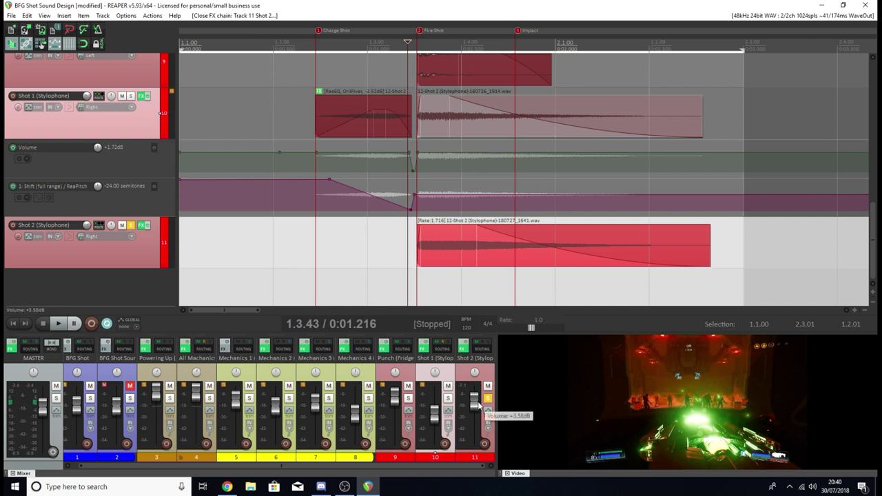
pyautogui.moveTo(478, 402); pyautogui.dragTo(470, 396)
# Step: Solo the Powering Up track together with Shot 2, audition both from 1.2.22 and stop playback
pyautogui.click(170, 398)
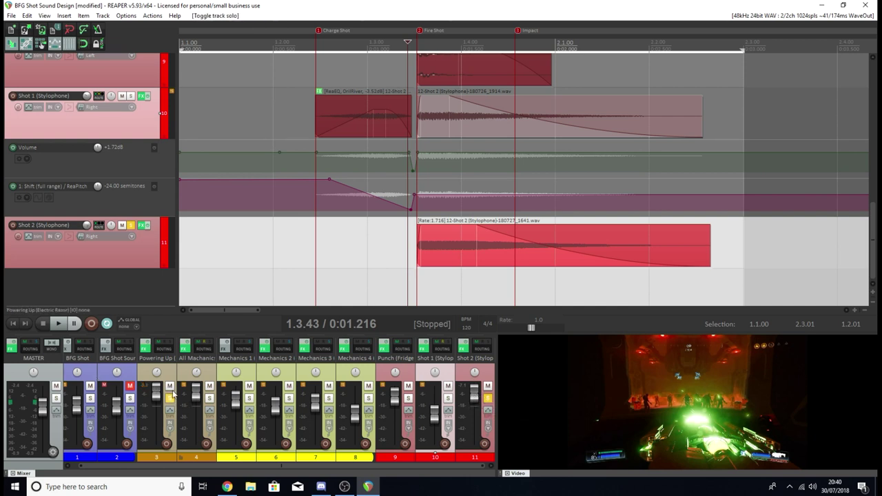
pyautogui.click(293, 44)
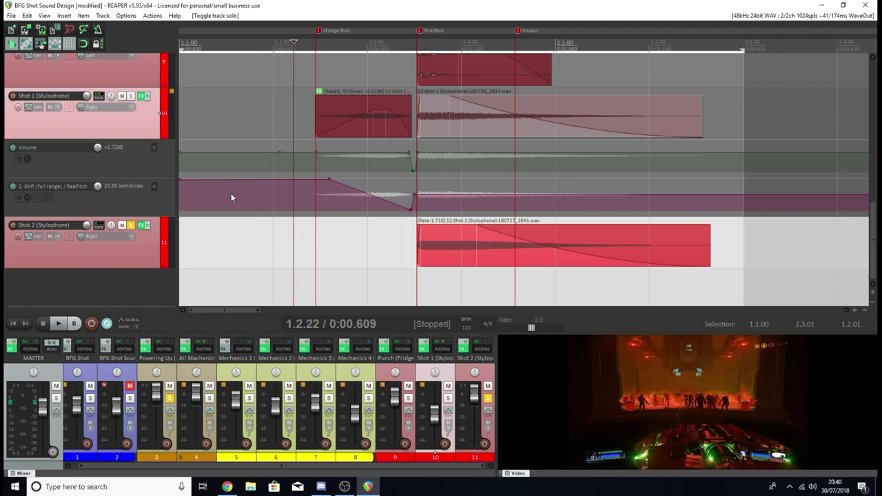
pyautogui.scroll(-3, 286, 89)
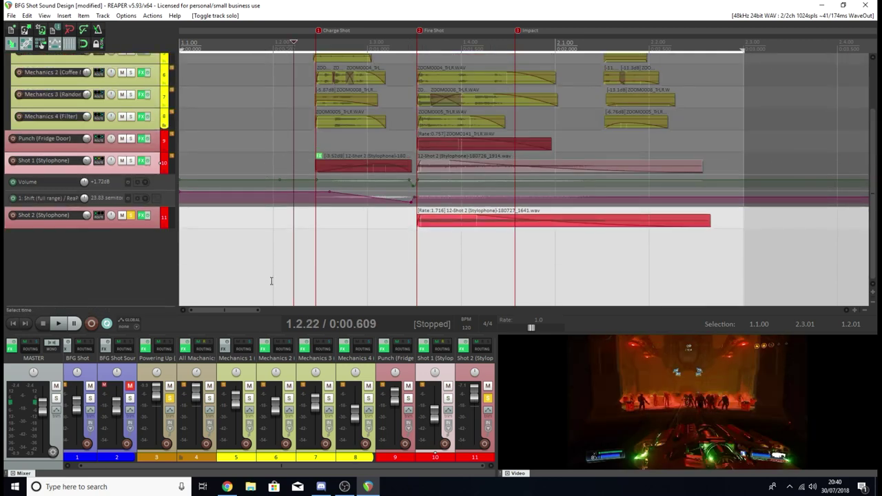
pyautogui.press('space')
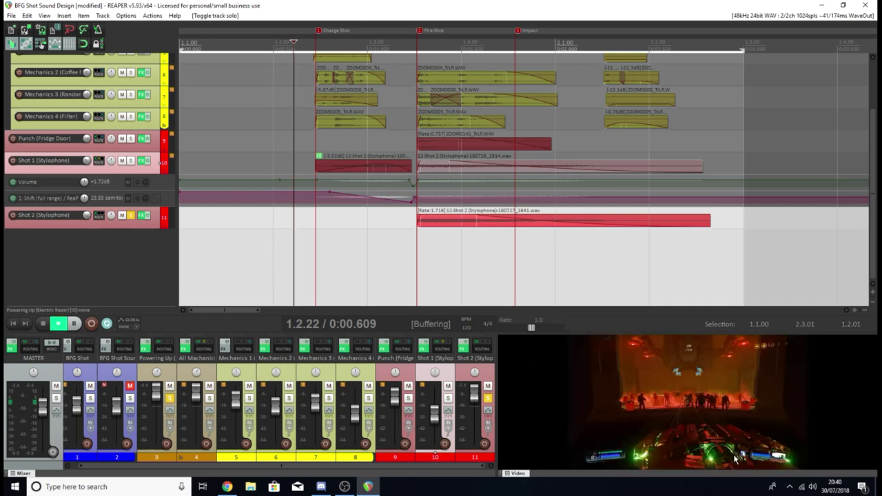
pyautogui.press('space')
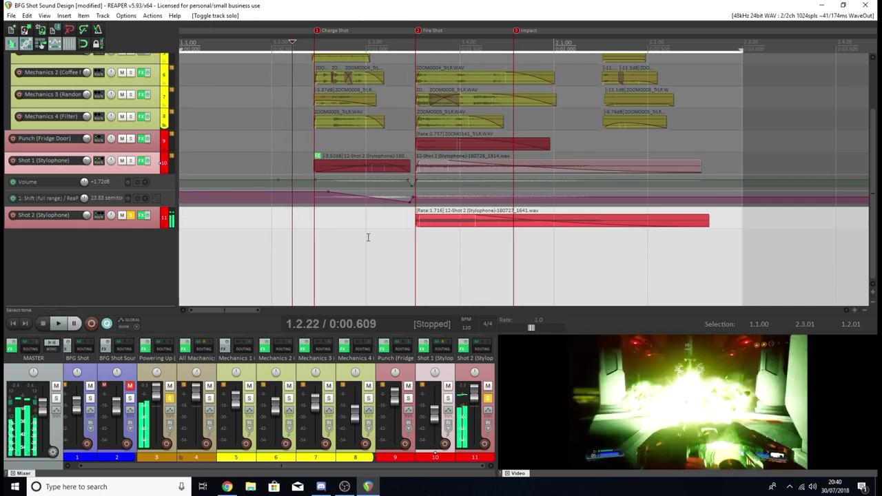
# Step: Unsolo Shot 2, audition the Powering Up layer alone from 1.2.17 and stop playback
pyautogui.click(368, 237)
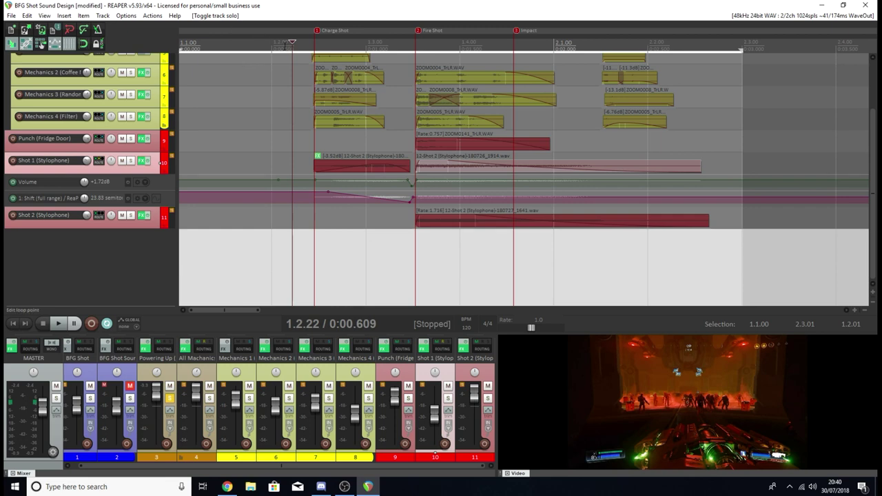
pyautogui.click(286, 44)
pyautogui.press('space')
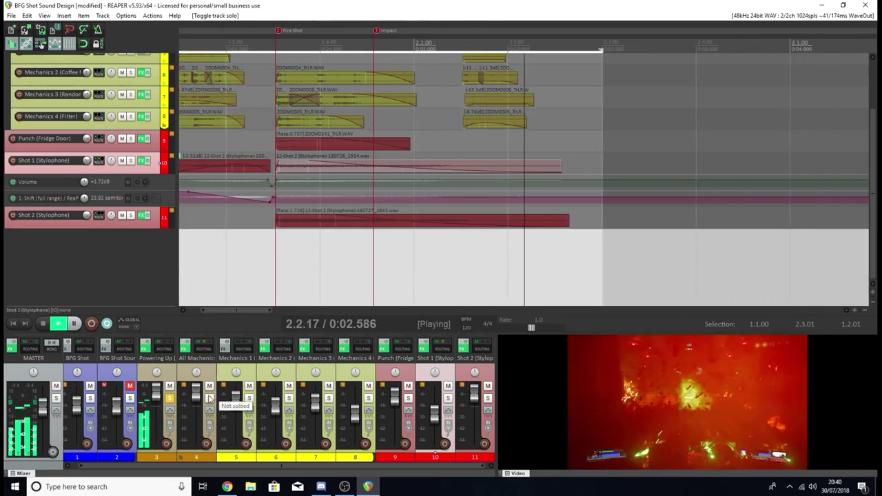
pyautogui.press('space')
# Step: Add All Mechanics to the soloed tracks and audition it with Powering Up from 1.2.17
pyautogui.moveTo(267, 309); pyautogui.dragTo(212, 289)
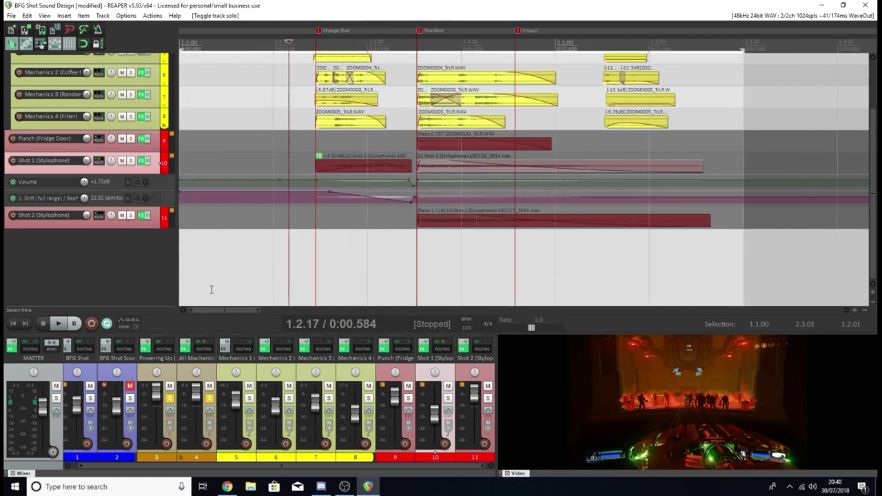
pyautogui.press('space')
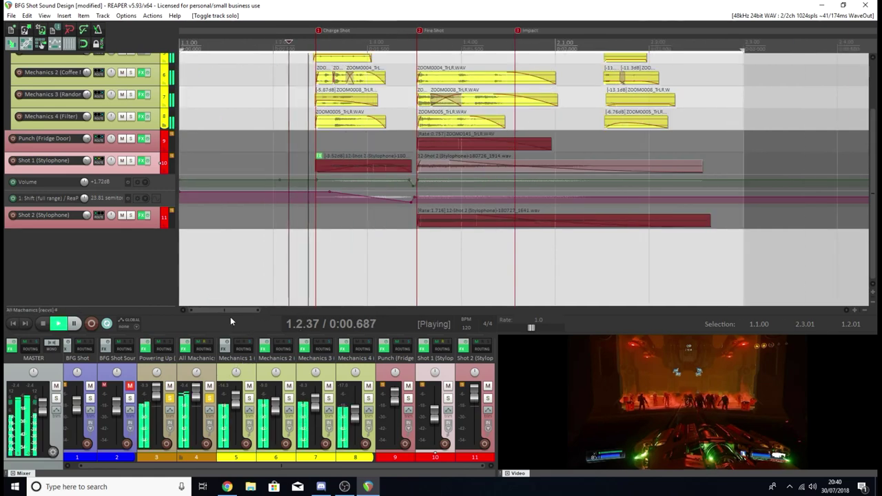
pyautogui.scroll(-2, 245, 233)
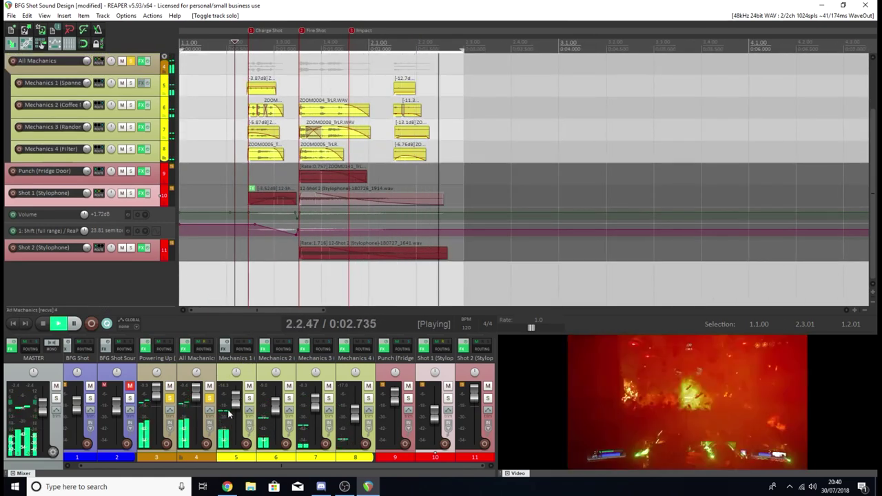
pyautogui.press('space')
# Step: Add Punch (Fridge Door) to the soloed tracks, audition the combined layers and stop playback
pyautogui.click(409, 398)
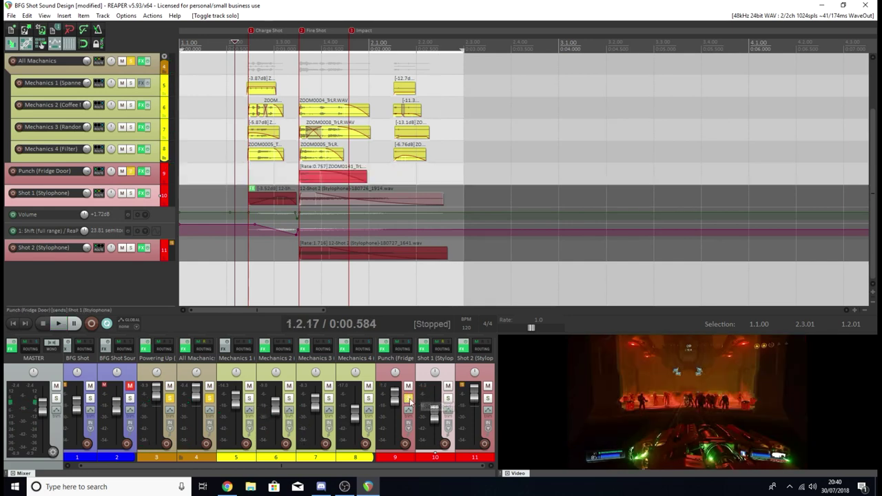
pyautogui.press('space')
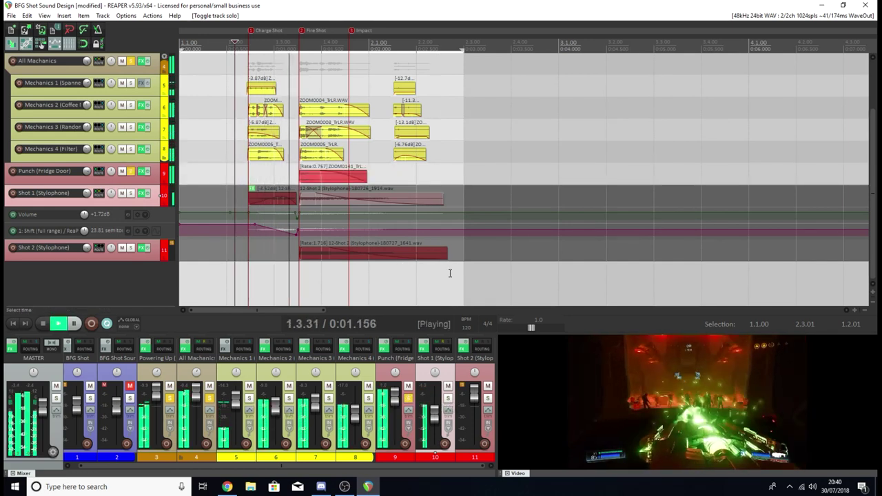
pyautogui.press('space')
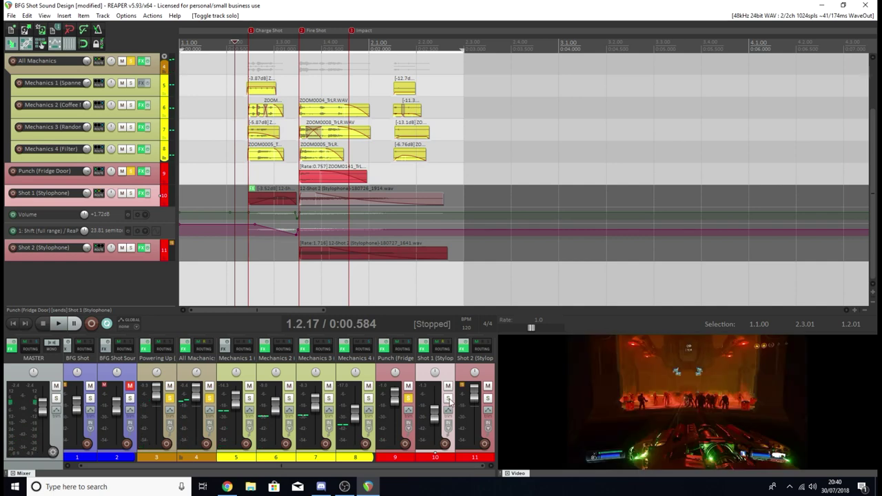
# Step: Add Shot 1 (Stylophone) to the soloed tracks, audition the combined layers from 1.2.17 and stop playback
pyautogui.click(321, 207)
pyautogui.press('space')
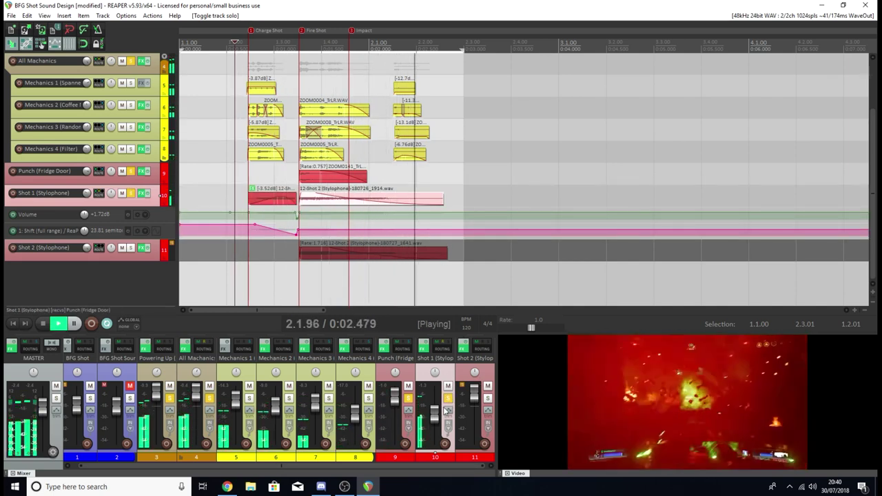
pyautogui.press('space')
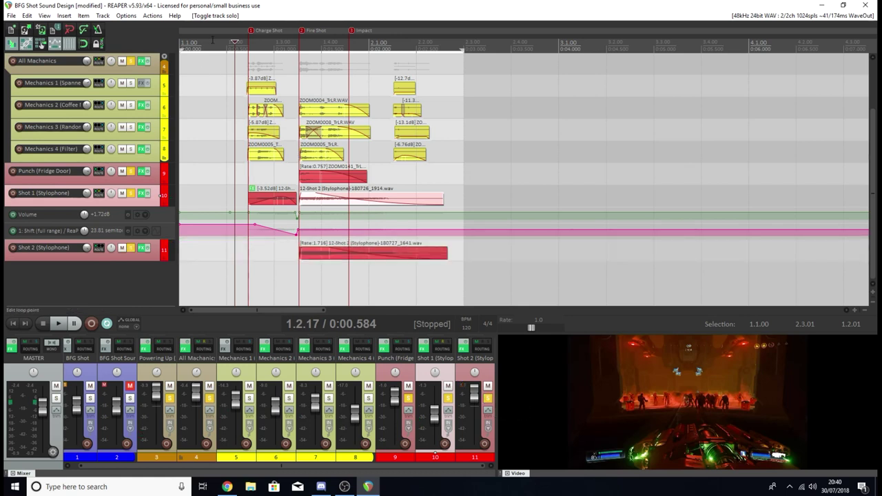
# Step: With Shot 2 (Stylophone) also soloed, audition all the layers together from 1.2.09 and stop playback
pyautogui.click(231, 44)
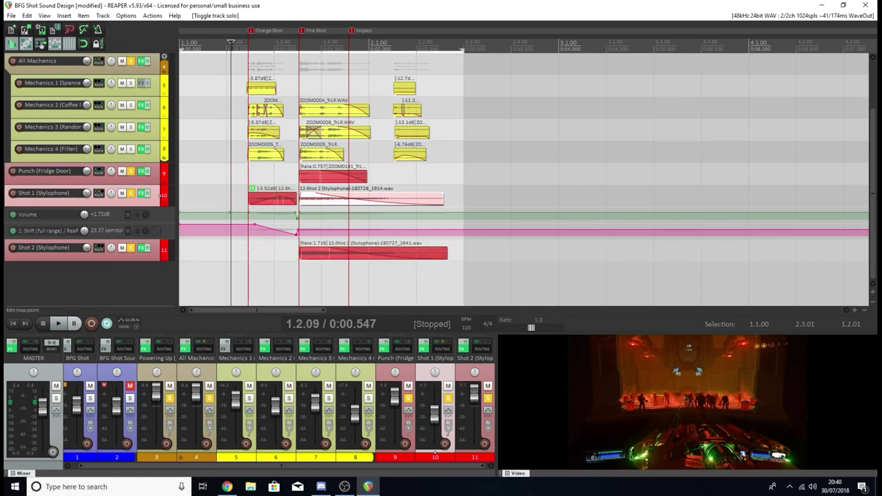
pyautogui.press('space')
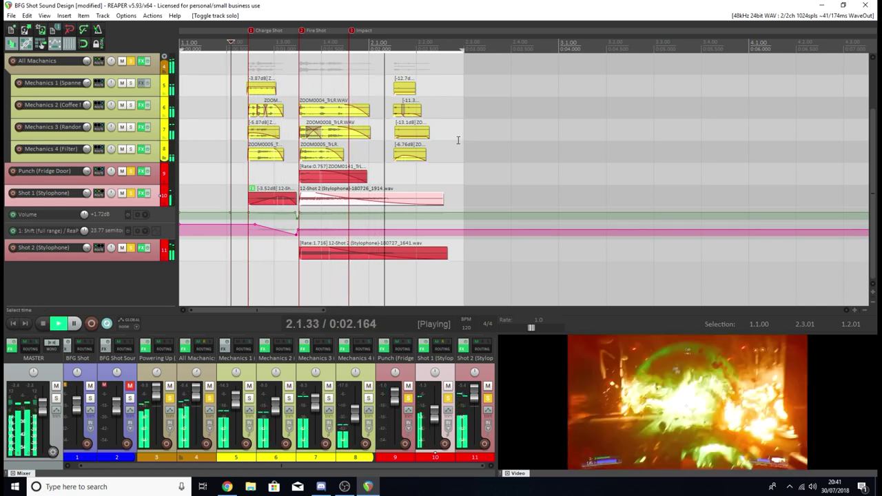
pyautogui.press('space')
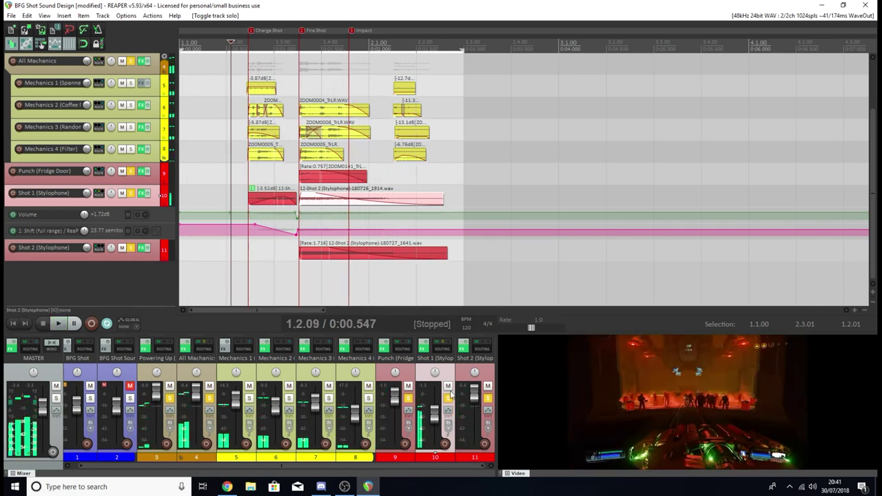
# Step: Return the edit cursor to the project start and reposition it at 1.2.03, just before the Charge Shot marker
pyautogui.press('Home')
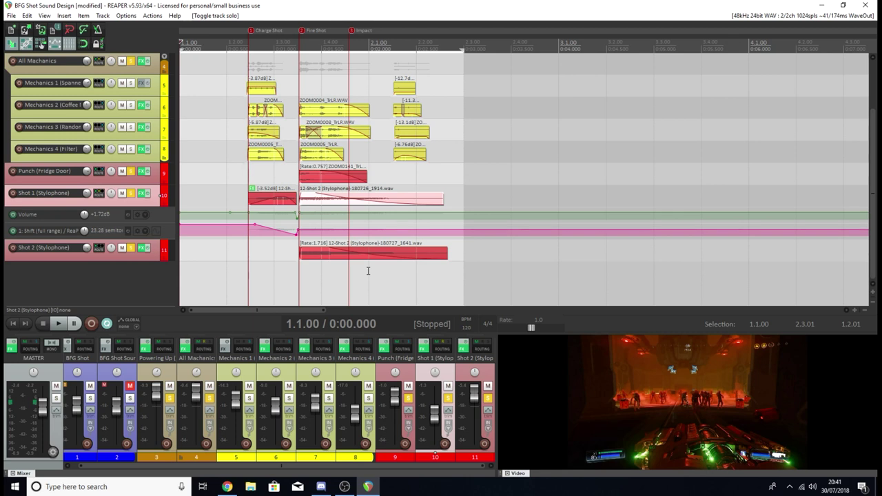
pyautogui.click(228, 44)
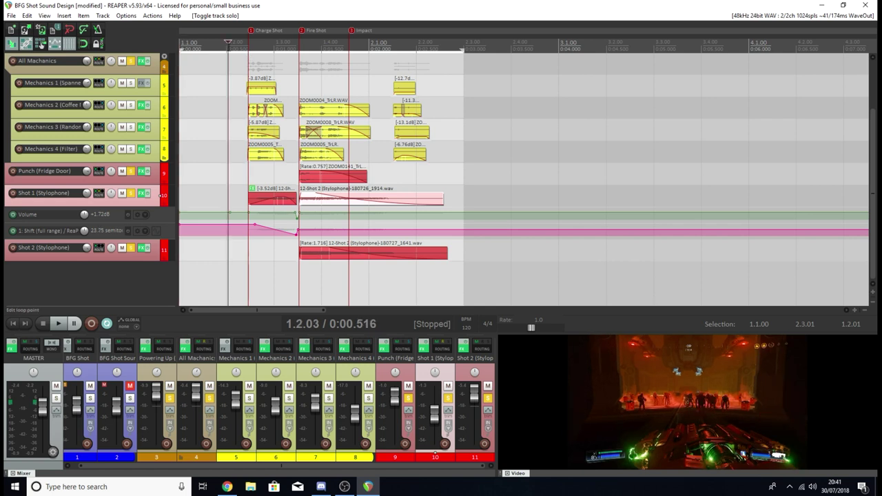